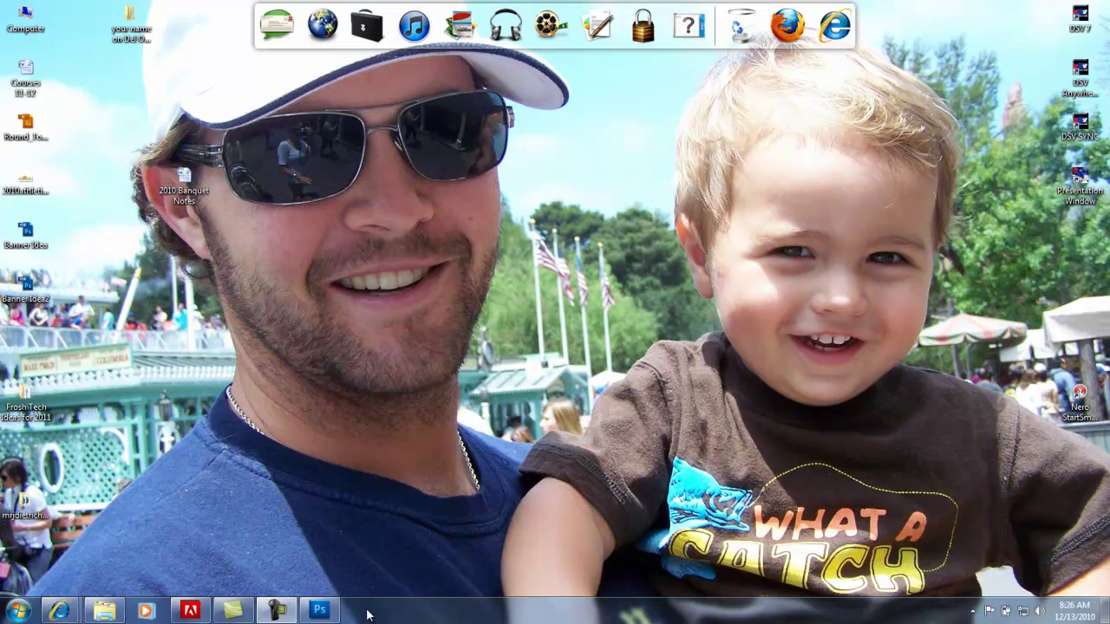
Restore the empty Photoshop workspace from the taskbar, then open and close the Start menu
{"action": "left_click", "coordinate": [320, 611]}
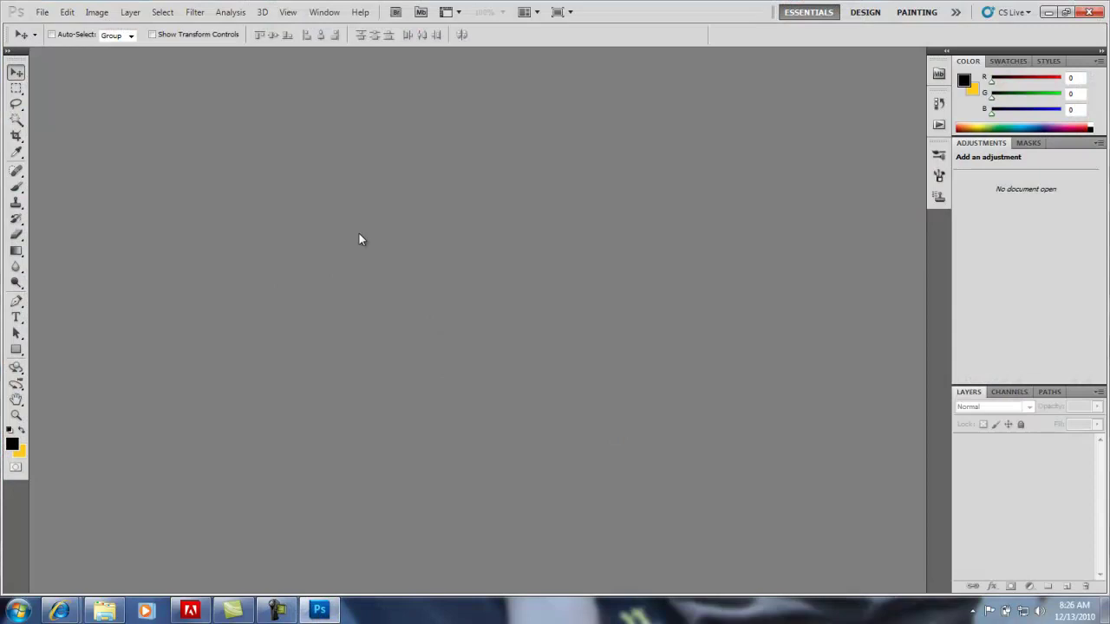
{"action": "left_click", "coordinate": [17, 611]}
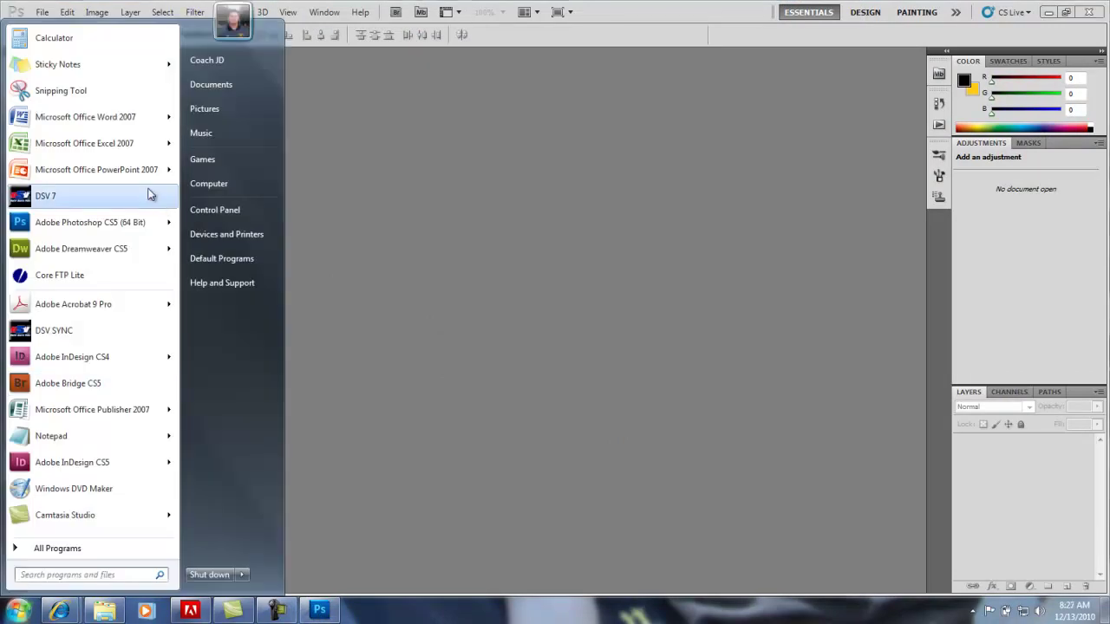
{"action": "left_click", "coordinate": [25, 617]}
{"action": "mouse_move", "coordinate": [629, 5]}
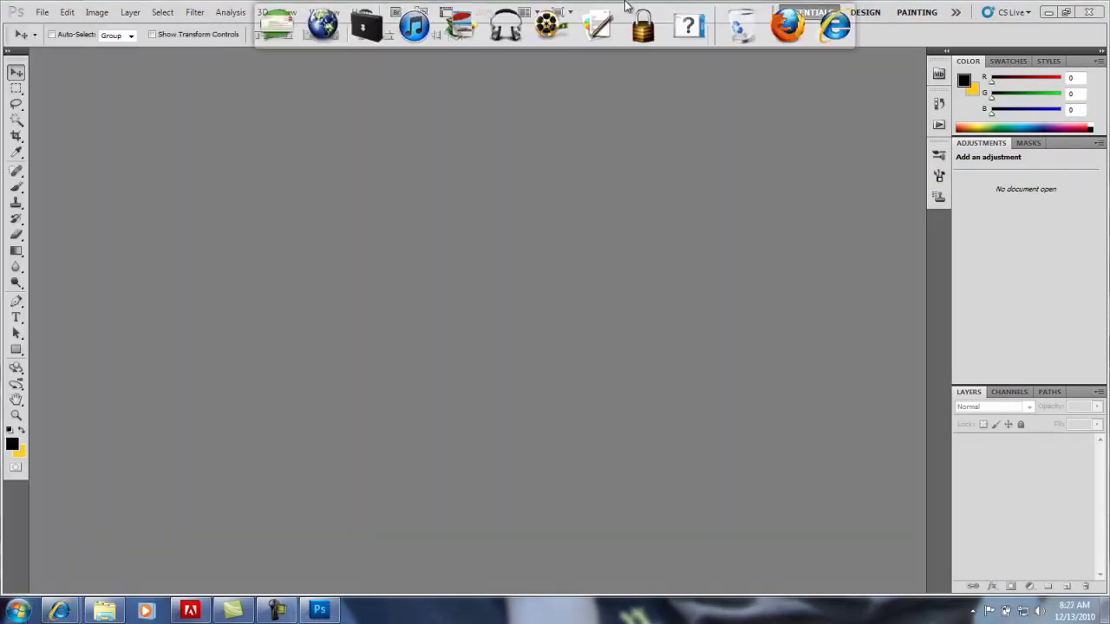
{"action": "left_click", "coordinate": [834, 30]}
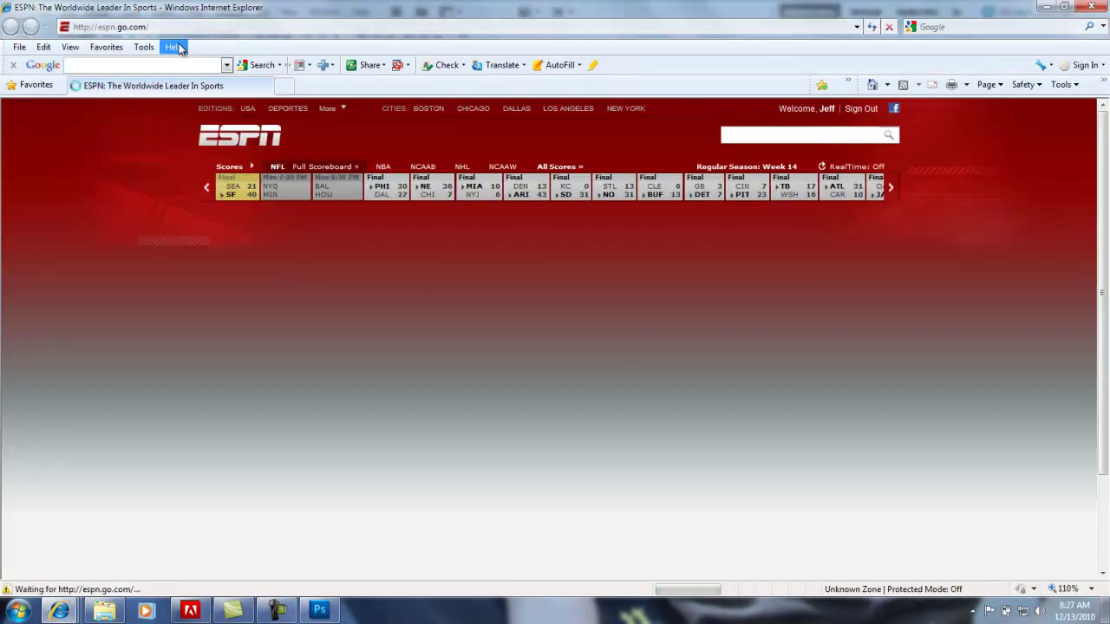
{"action": "left_click", "coordinate": [191, 27]}
{"action": "type", "text": "www.sxc."}
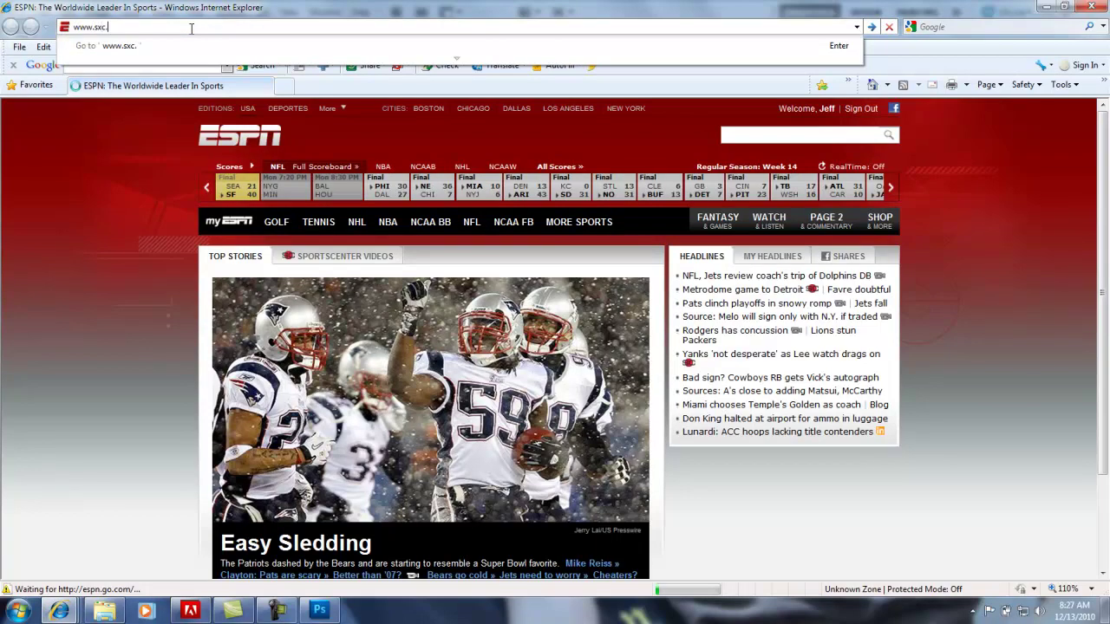
{"action": "type", "text": "hu"}
{"action": "key", "text": "Return"}
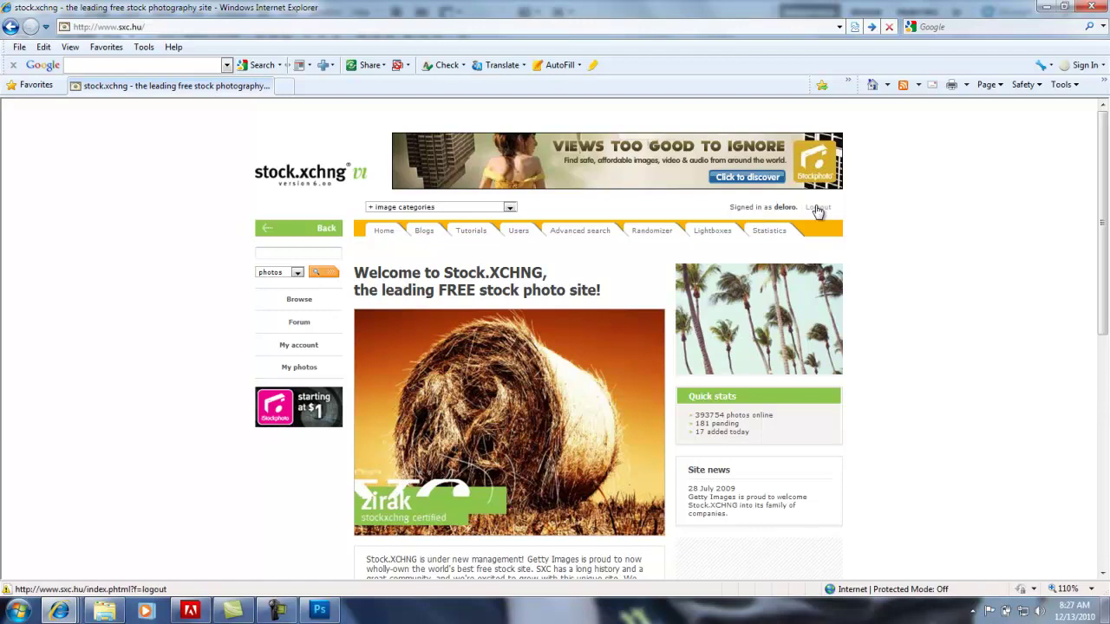
Log out of stock.xchng, then enter the account username and password in the sign-in form
{"action": "left_click", "coordinate": [817, 207]}
{"action": "left_click", "coordinate": [741, 205]}
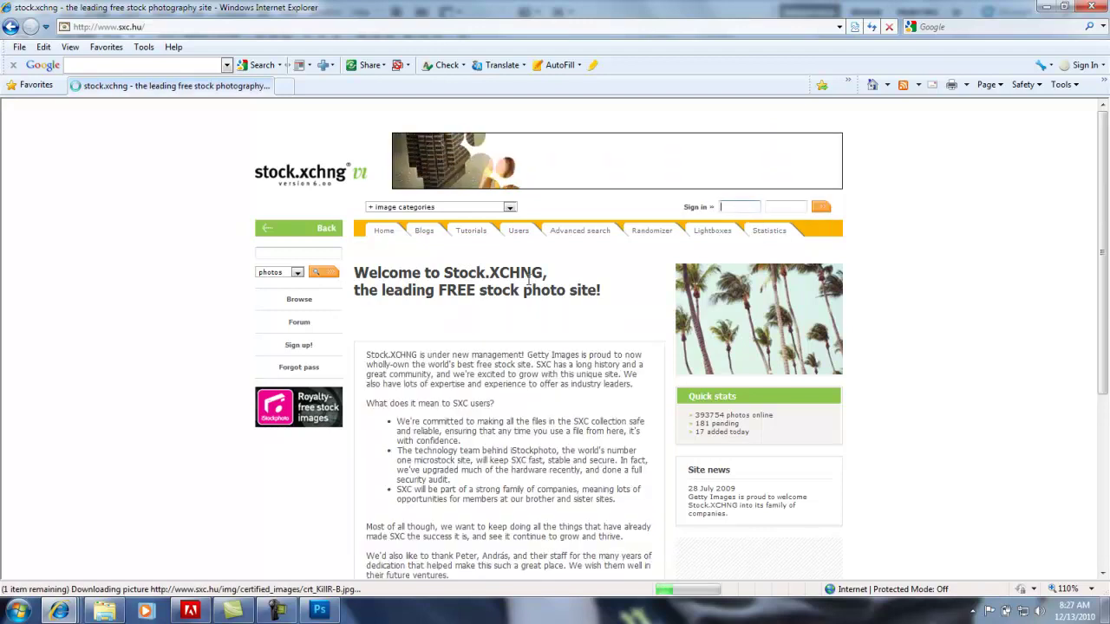
{"action": "type", "text": "deloro"}
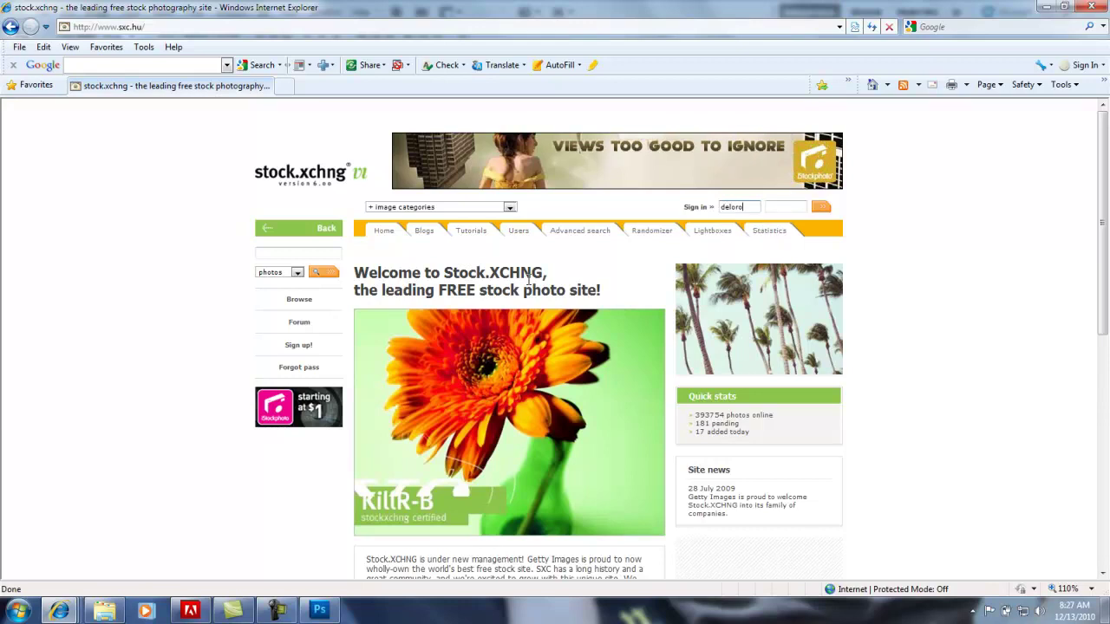
{"action": "key", "text": "Tab"}
{"action": "type", "text": "******"}
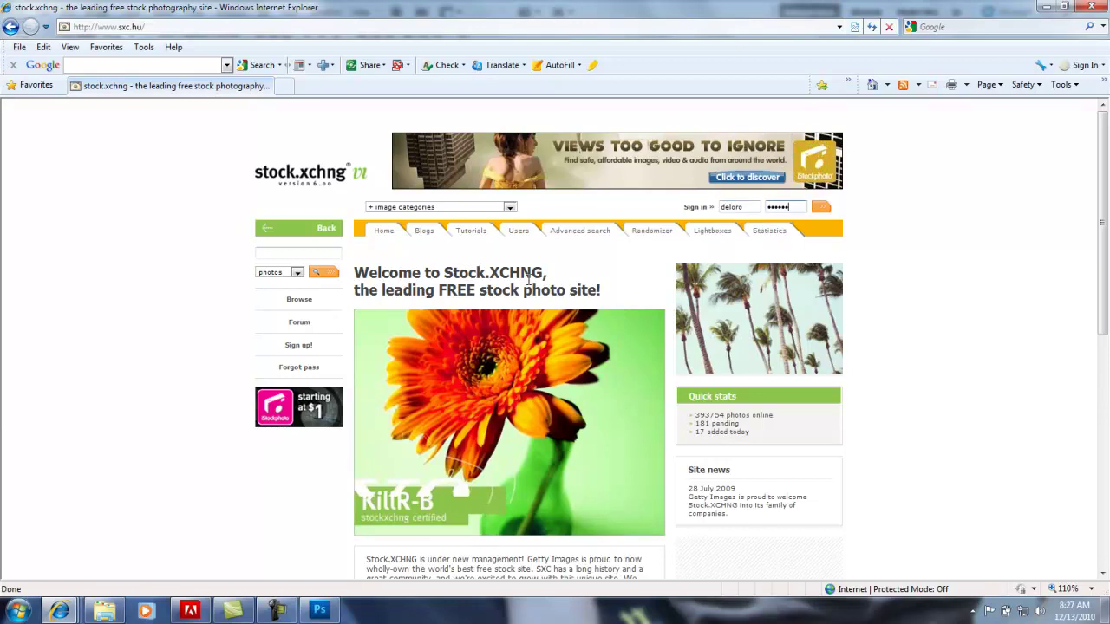
{"action": "key", "text": "BackSpace"}
{"action": "key", "text": "BackSpace"}
{"action": "key", "text": "BackSpace"}
{"action": "key", "text": "BackSpace"}
{"action": "key", "text": "BackSpace"}
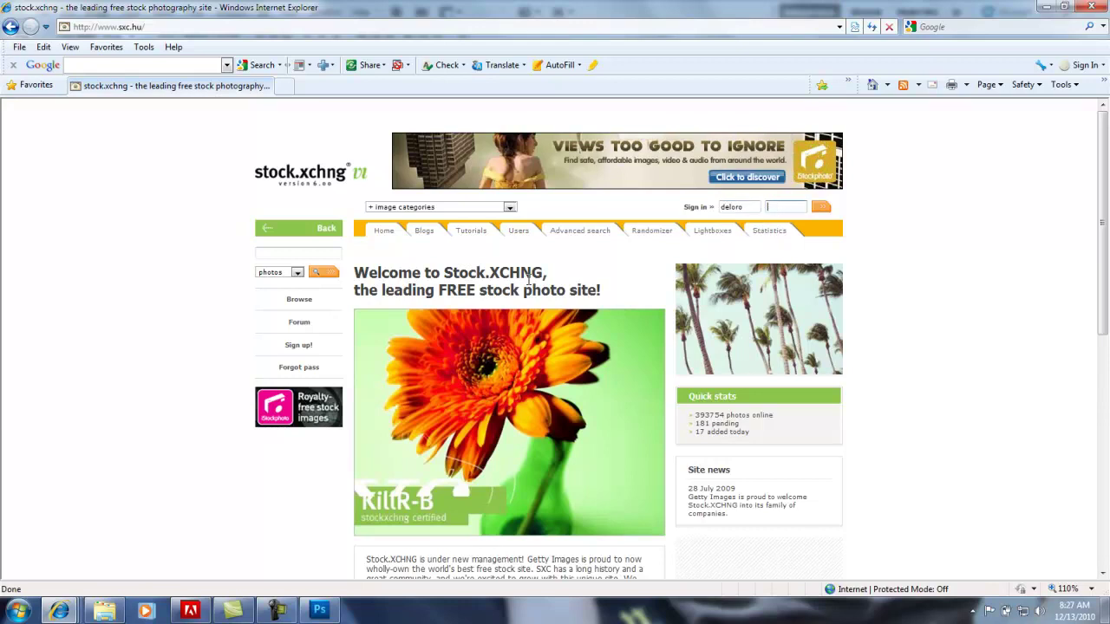
{"action": "type", "text": "**"}
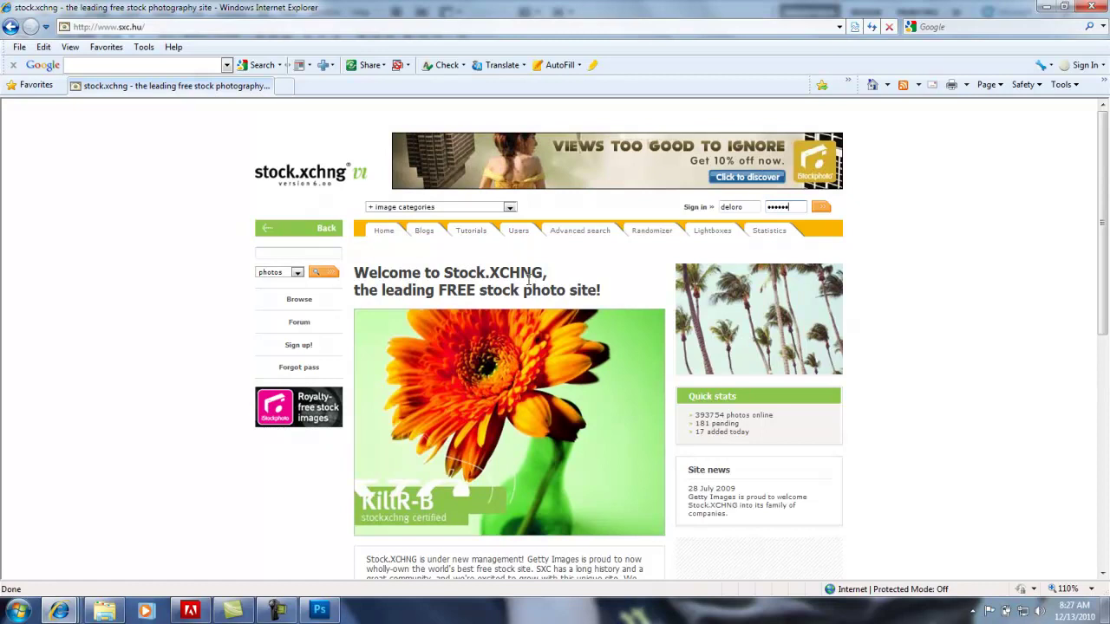
Sign in, view a few Randomizer photos, and start typing 'Par' into the photo search box
{"action": "left_click", "coordinate": [820, 209]}
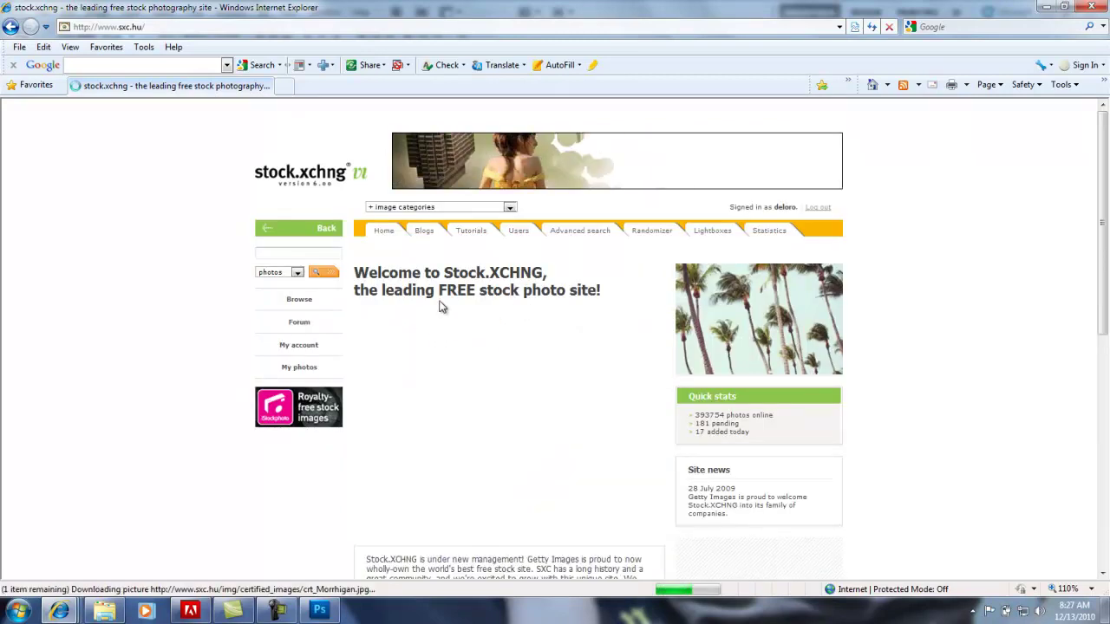
{"action": "scroll", "coordinate": [598, 216], "scroll_direction": "down", "scroll_amount": 1}
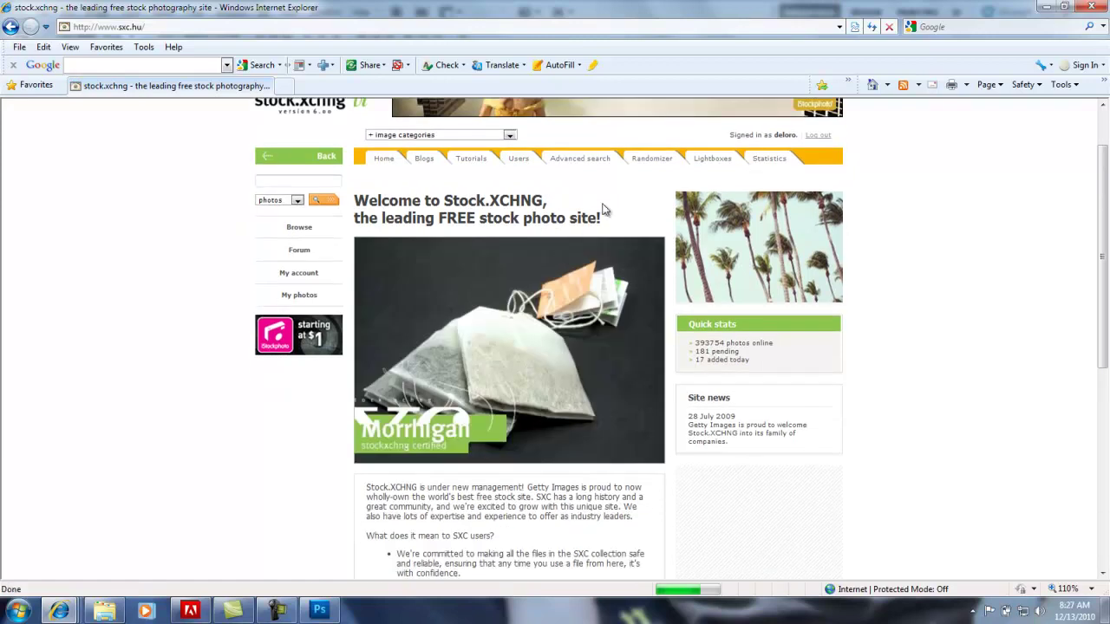
{"action": "left_click", "coordinate": [663, 160]}
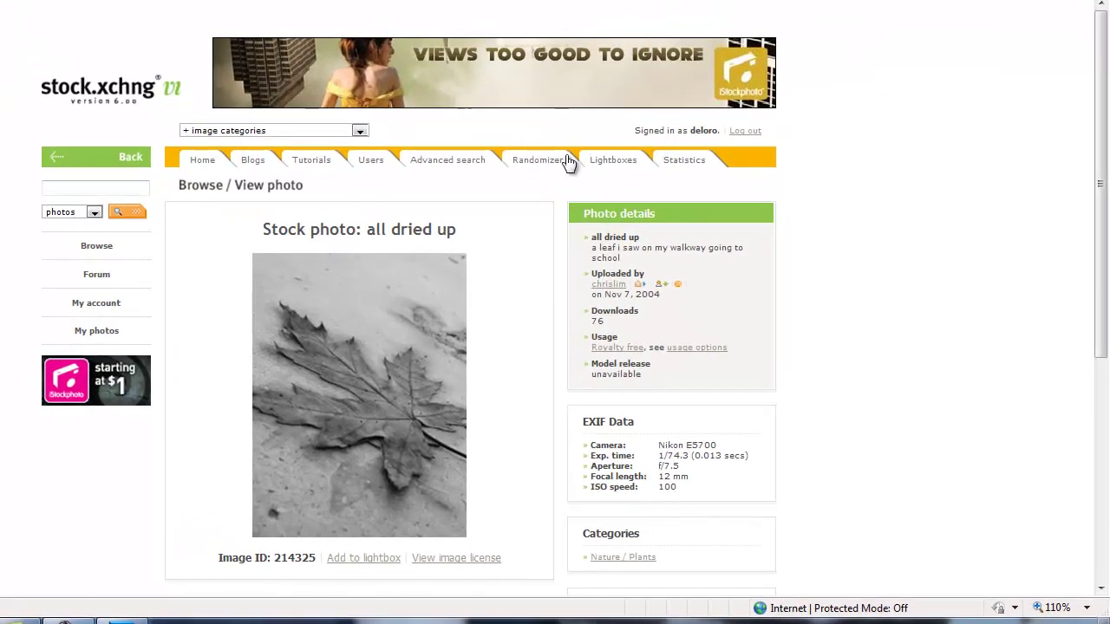
{"action": "left_click", "coordinate": [547, 165]}
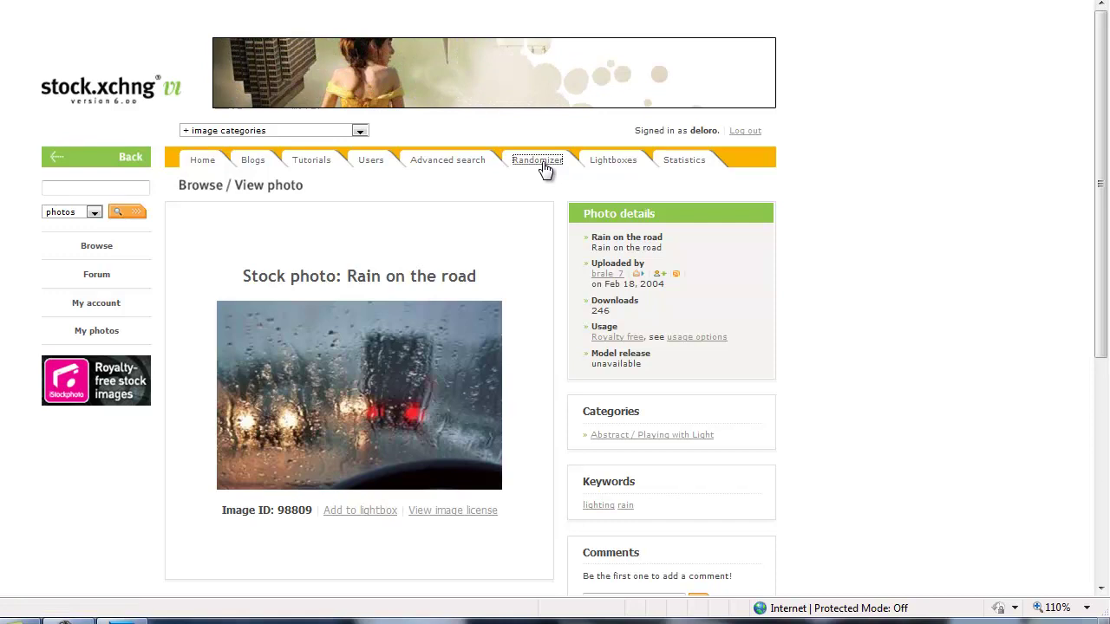
{"action": "left_click", "coordinate": [543, 168]}
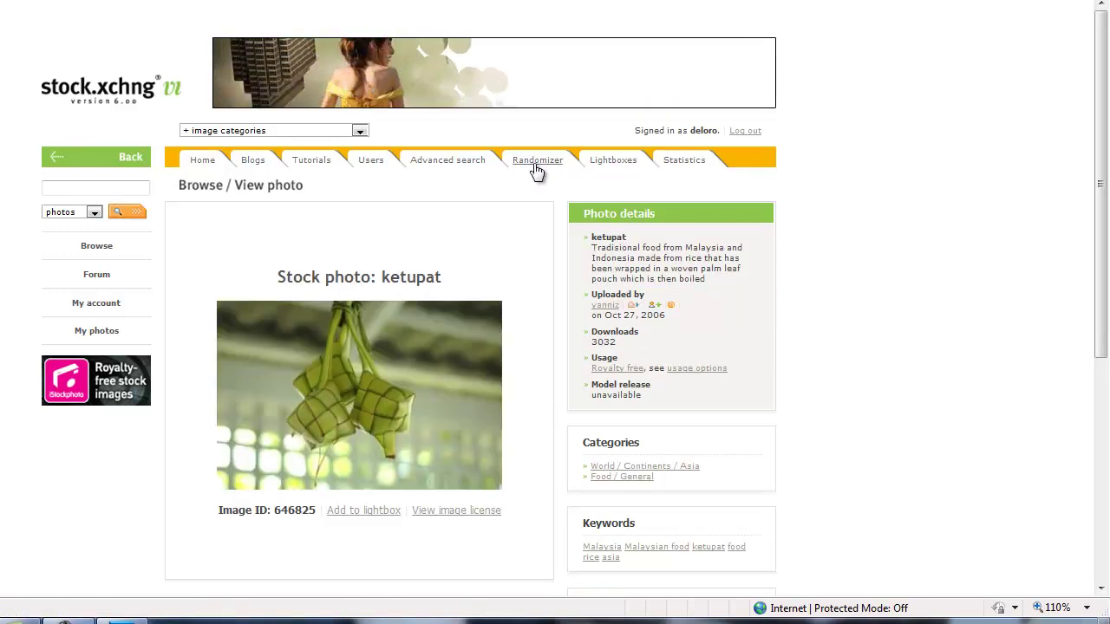
{"action": "left_click", "coordinate": [71, 191]}
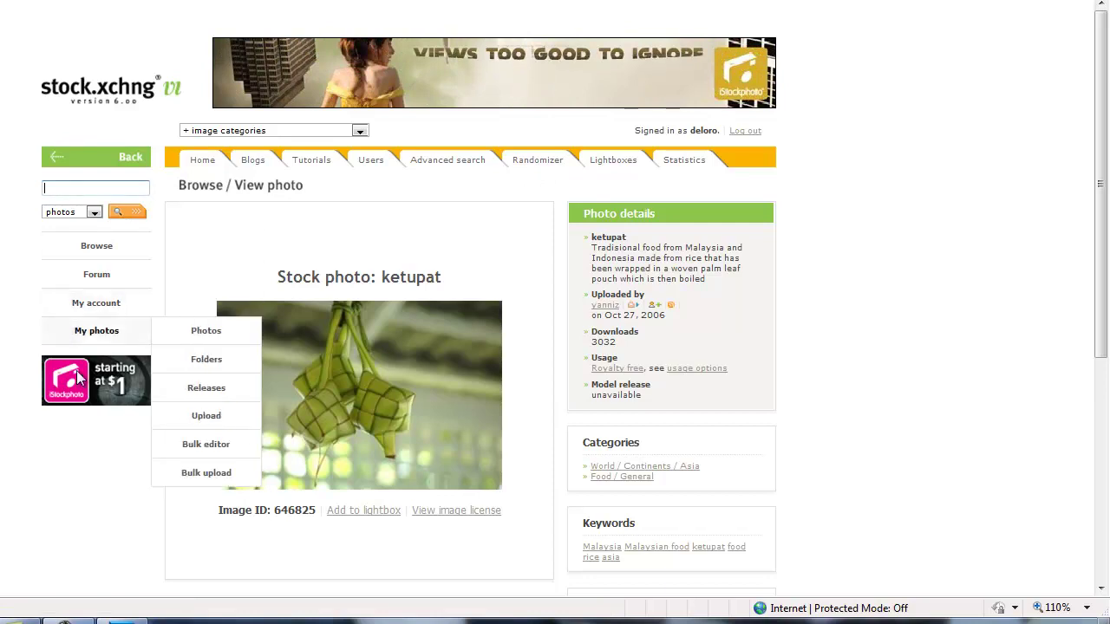
{"action": "type", "text": "Paris"}
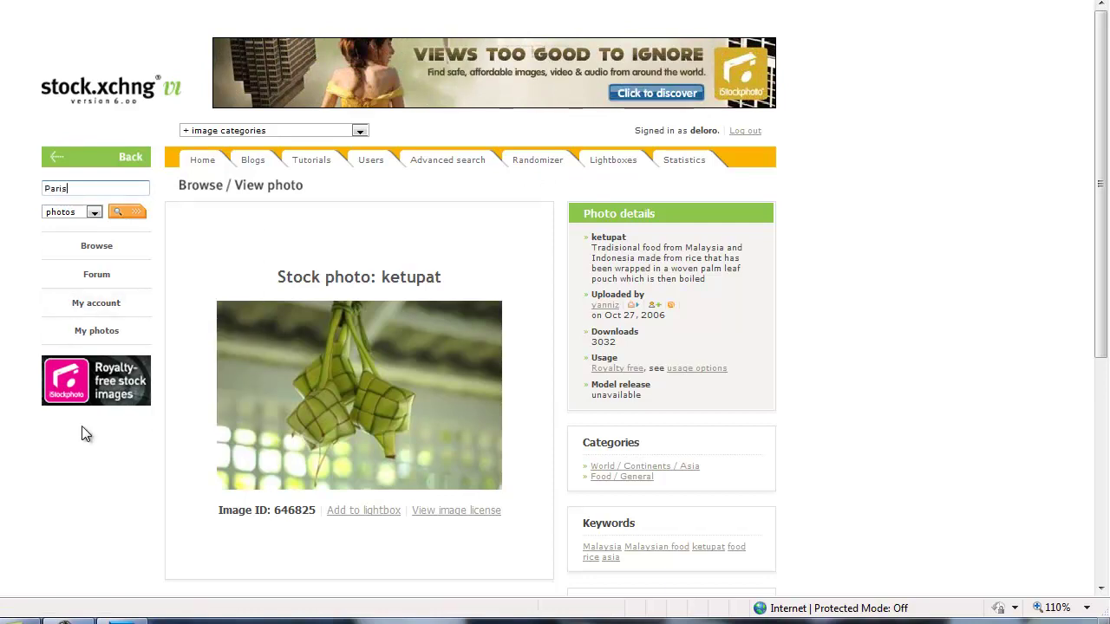
Run the Paris search, scroll through the results, and move on to page 2
{"action": "key", "text": "Return"}
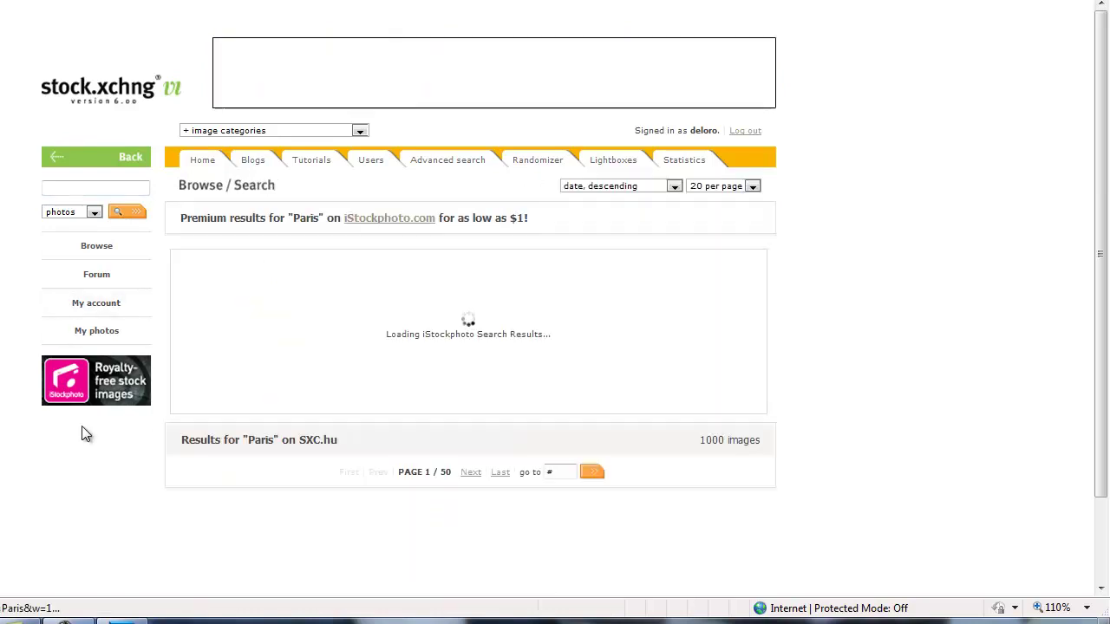
{"action": "scroll", "coordinate": [181, 312], "scroll_direction": "down", "scroll_amount": 2}
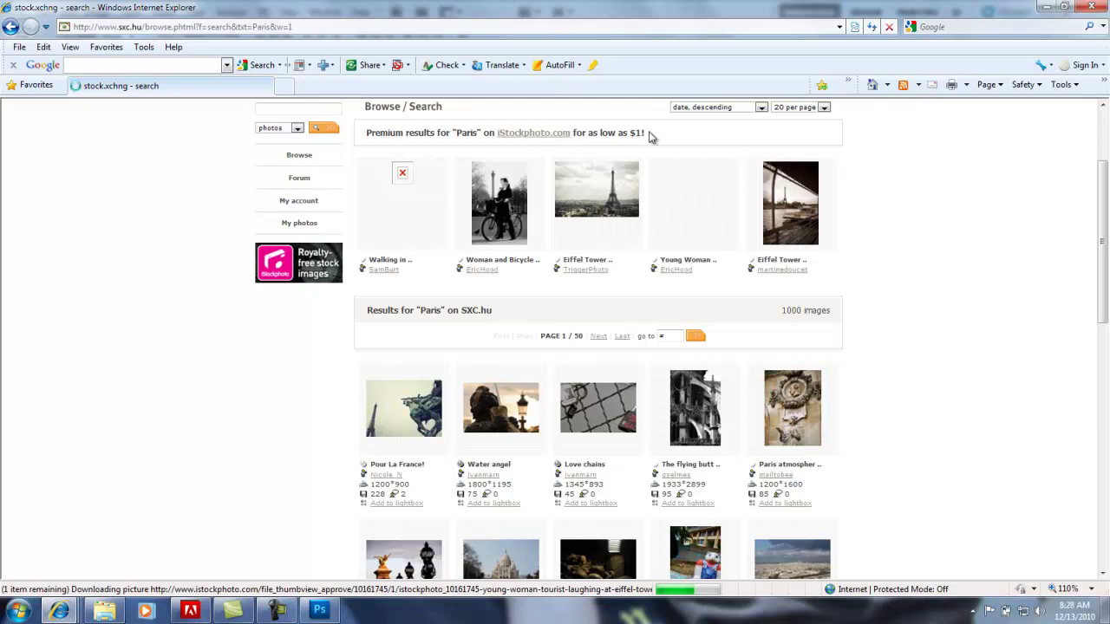
{"action": "scroll", "coordinate": [652, 137], "scroll_direction": "down", "scroll_amount": 3}
{"action": "scroll", "coordinate": [412, 203], "scroll_direction": "up", "scroll_amount": 1}
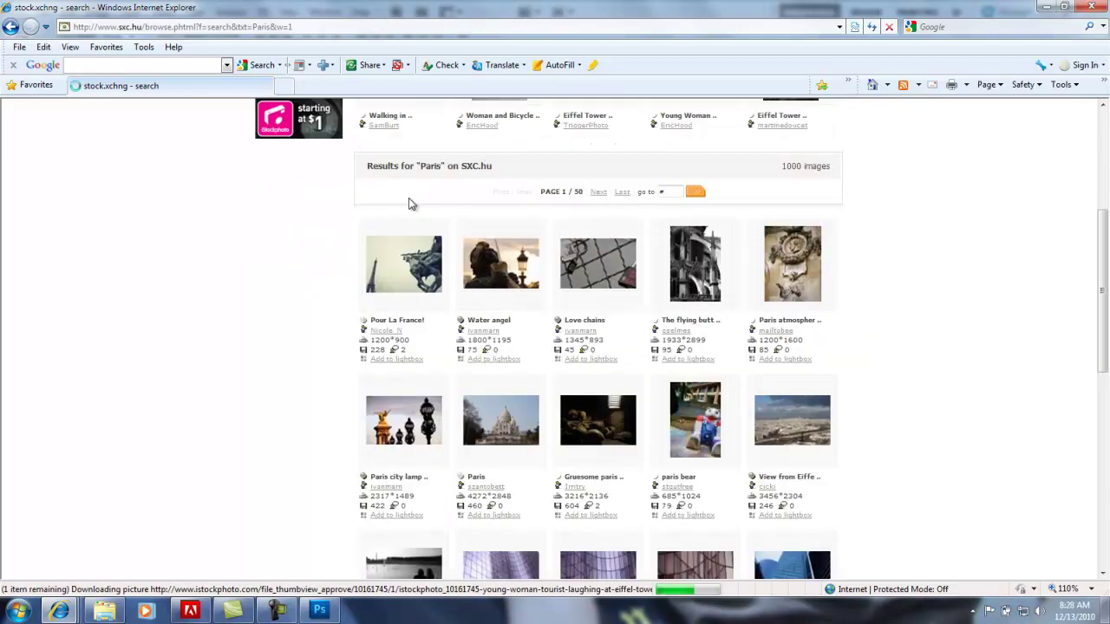
{"action": "mouse_move", "coordinate": [799, 267]}
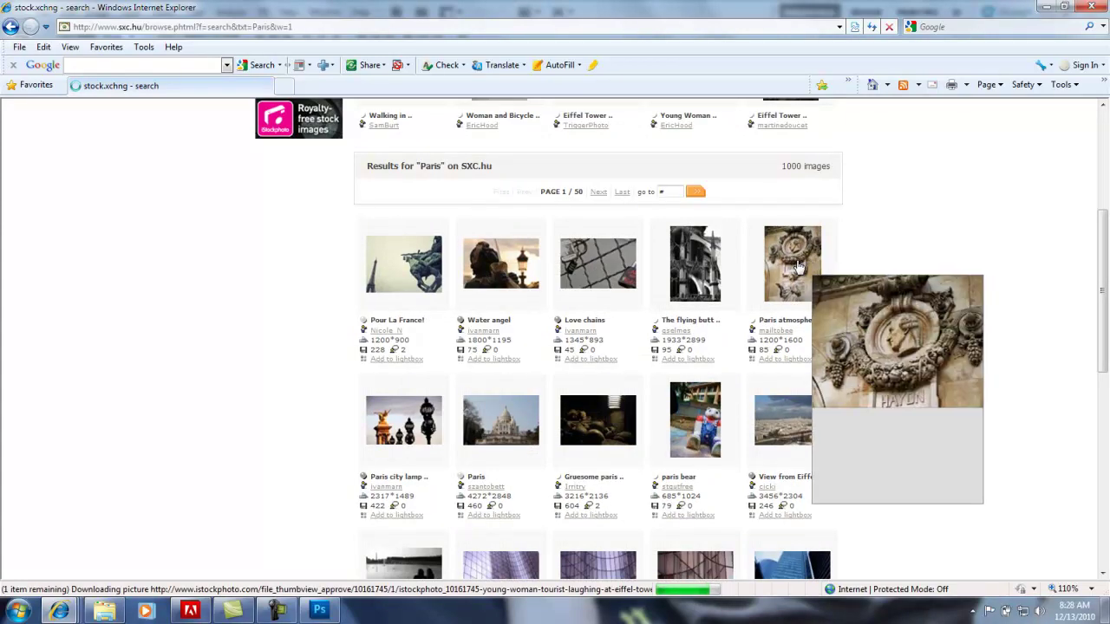
{"action": "scroll", "coordinate": [844, 251], "scroll_direction": "down", "scroll_amount": 5}
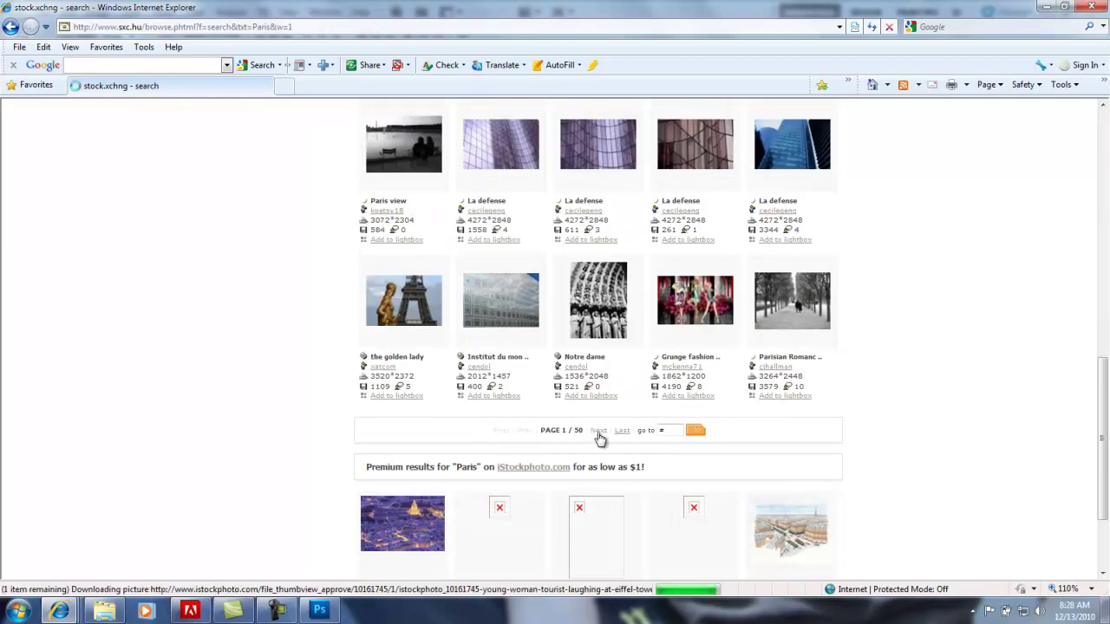
{"action": "left_click", "coordinate": [598, 430]}
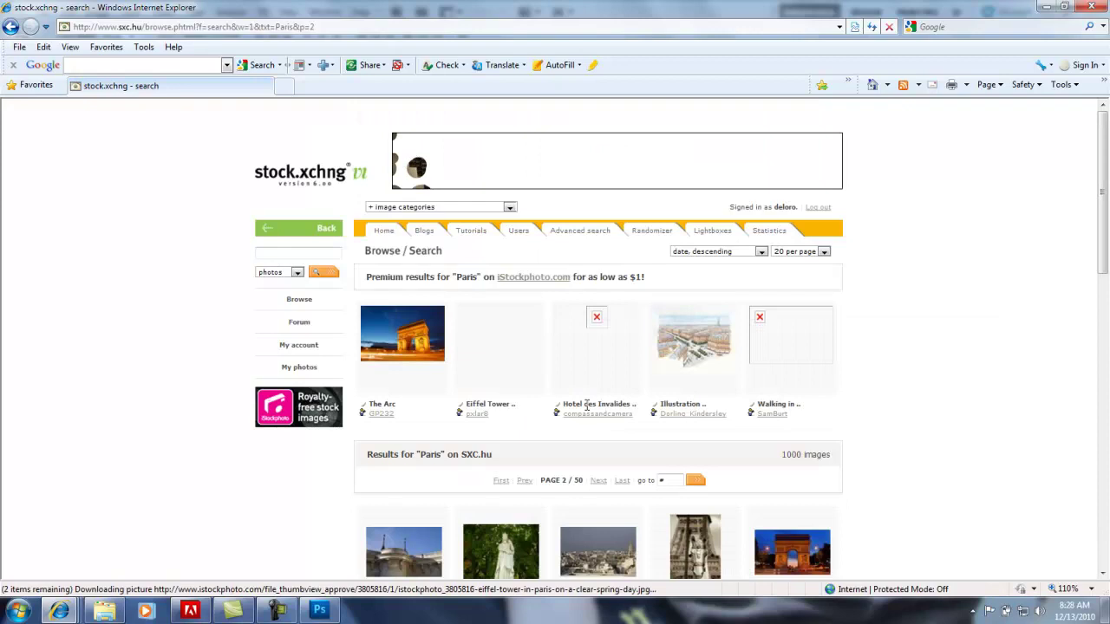
{"action": "scroll", "coordinate": [586, 416], "scroll_direction": "down", "scroll_amount": 4}
{"action": "mouse_move", "coordinate": [583, 408]}
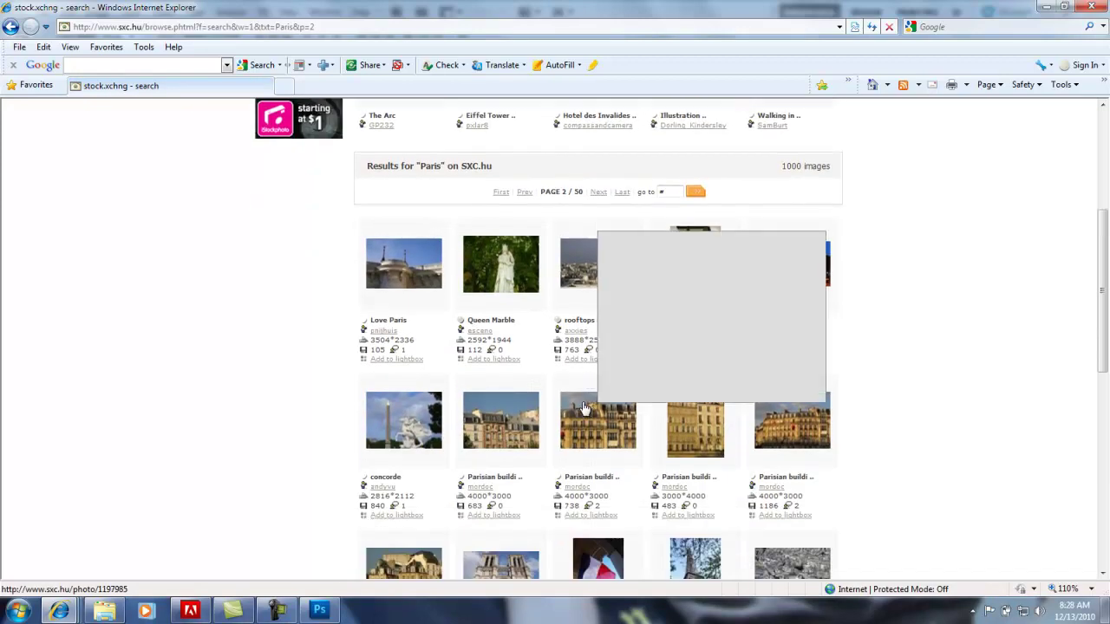
Open the 'Parisian buildings 2' photo page and its maximized full-size download view
{"action": "left_click", "coordinate": [778, 431]}
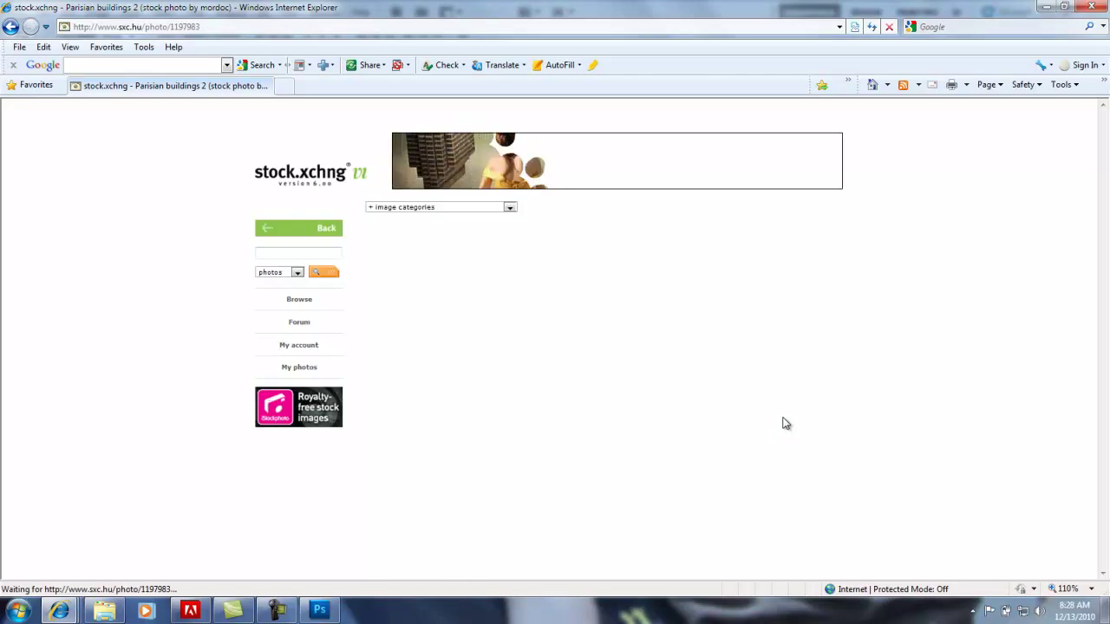
{"action": "scroll", "coordinate": [763, 416], "scroll_direction": "down", "scroll_amount": 3}
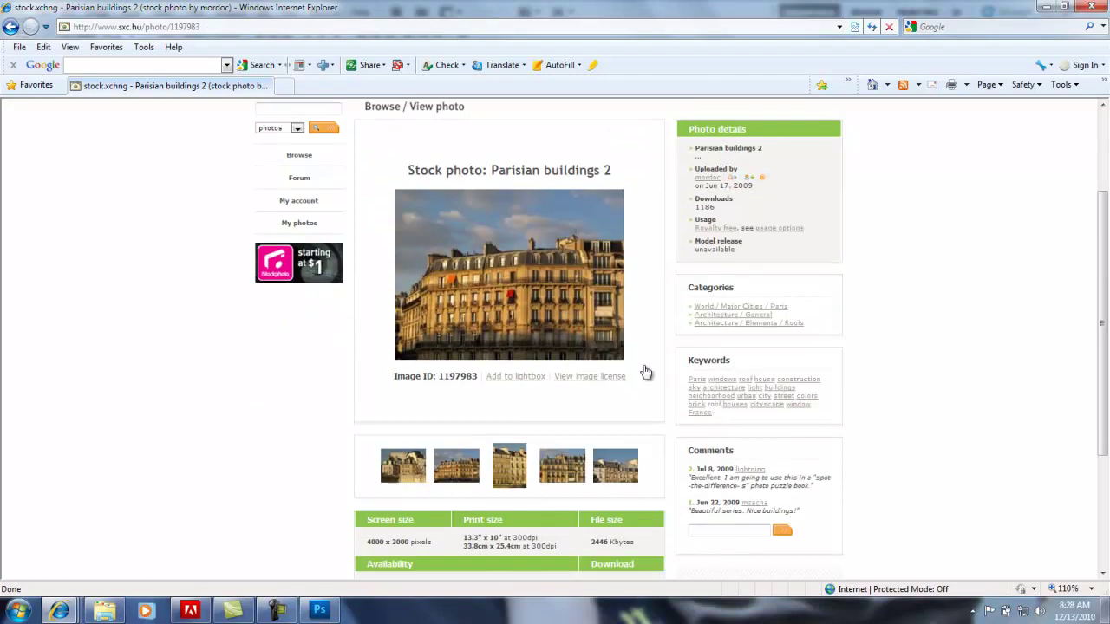
{"action": "right_click", "coordinate": [438, 260]}
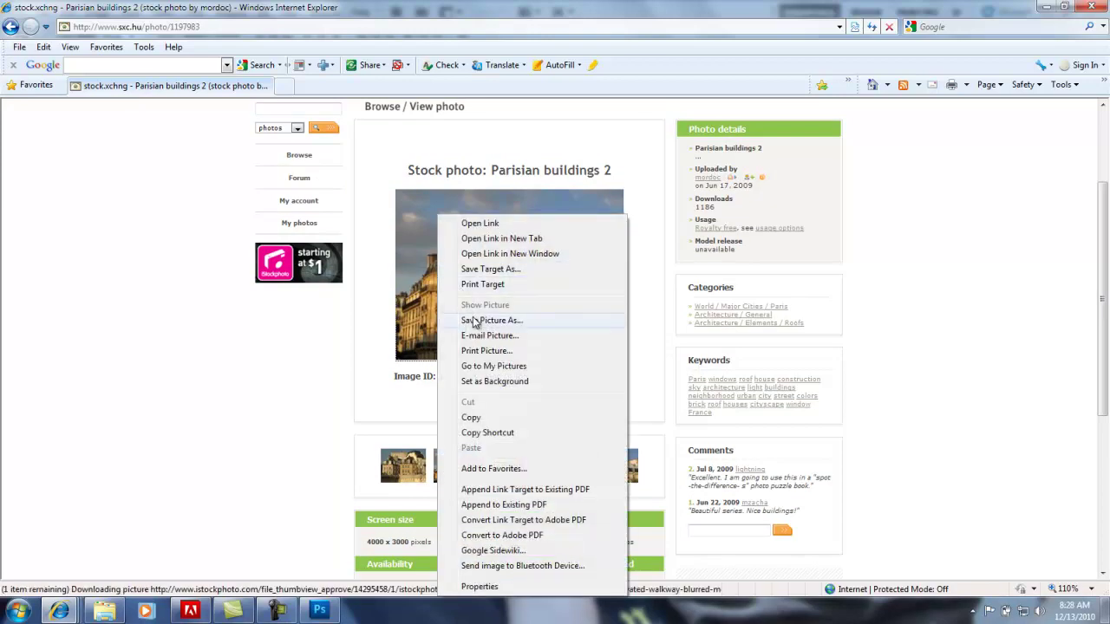
{"action": "left_click", "coordinate": [418, 247]}
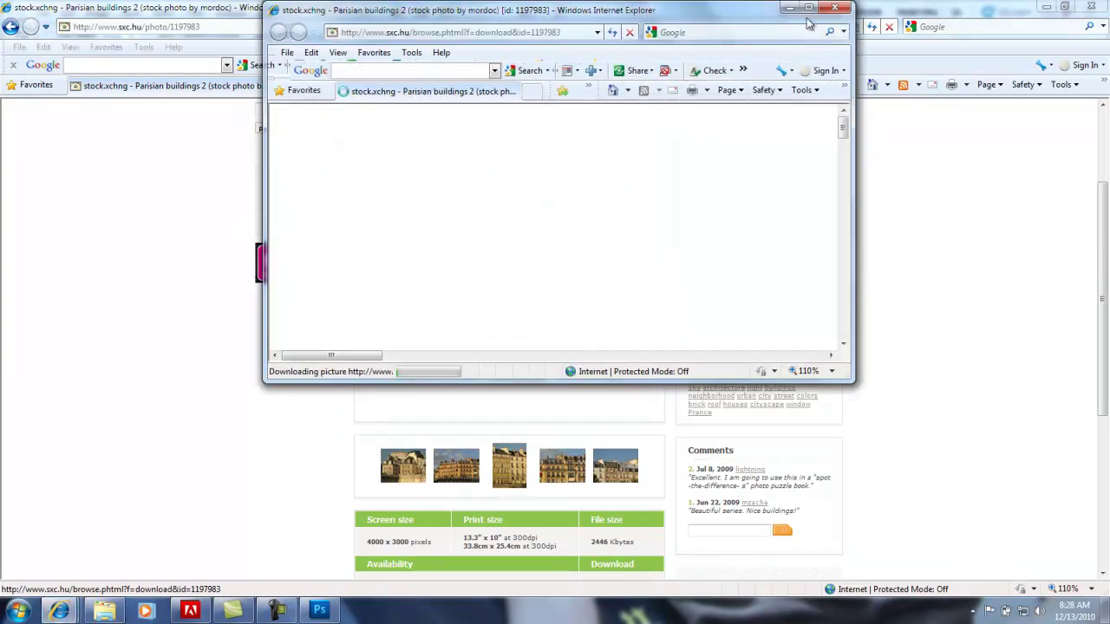
{"action": "left_click", "coordinate": [809, 10]}
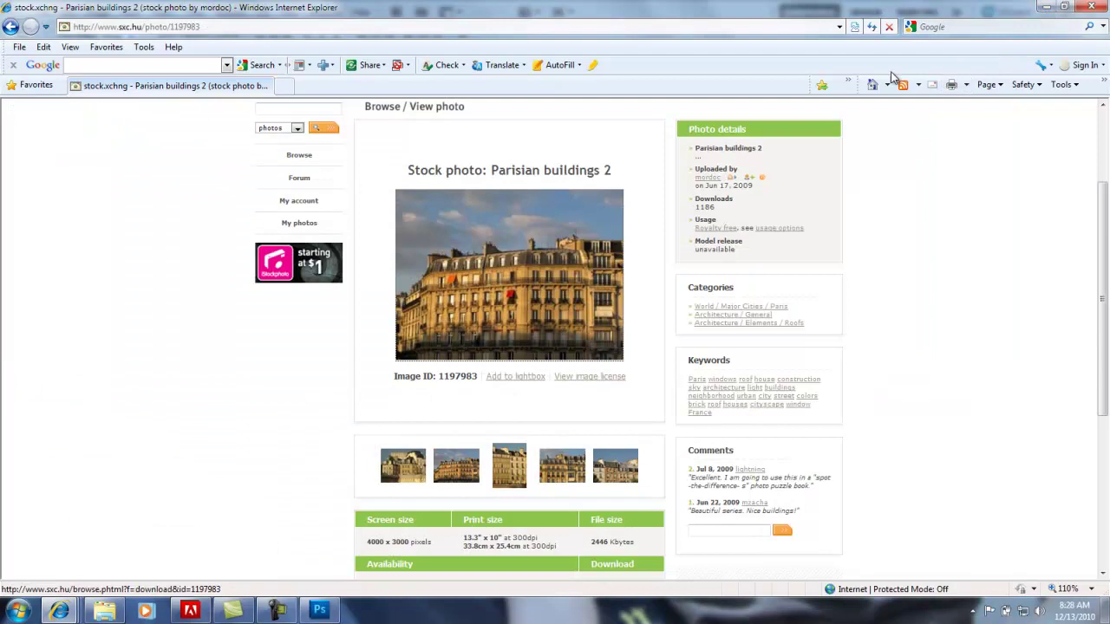
Bring back the full-size Paris 1 Eiffel Tower photo and scroll through it top to bottom
{"action": "left_click", "coordinate": [1046, 7]}
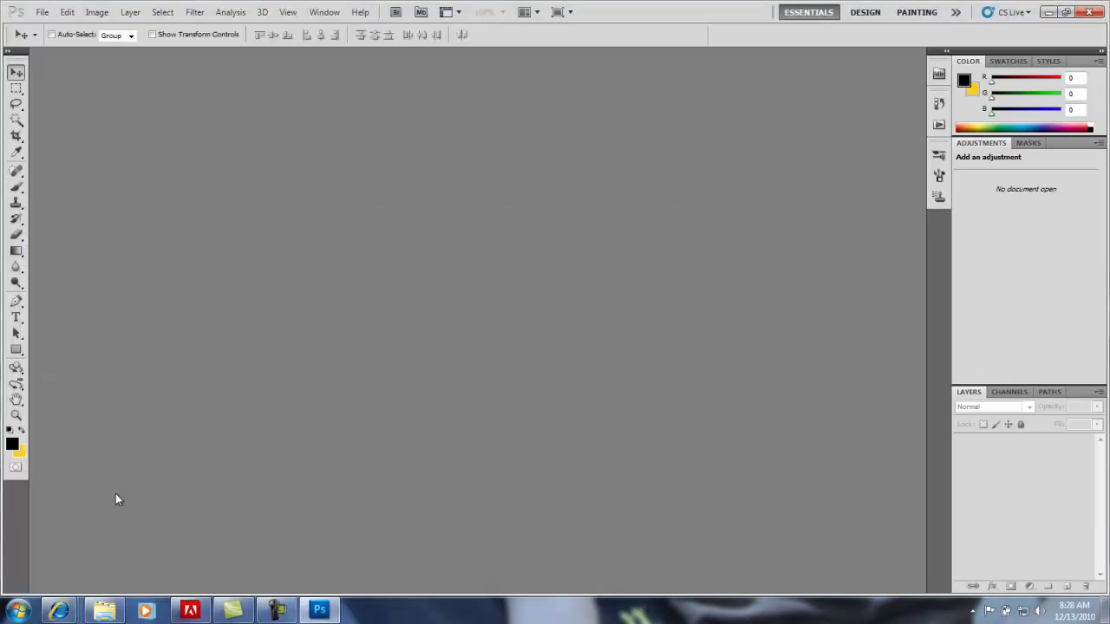
{"action": "mouse_move", "coordinate": [78, 614]}
{"action": "left_click", "coordinate": [211, 548]}
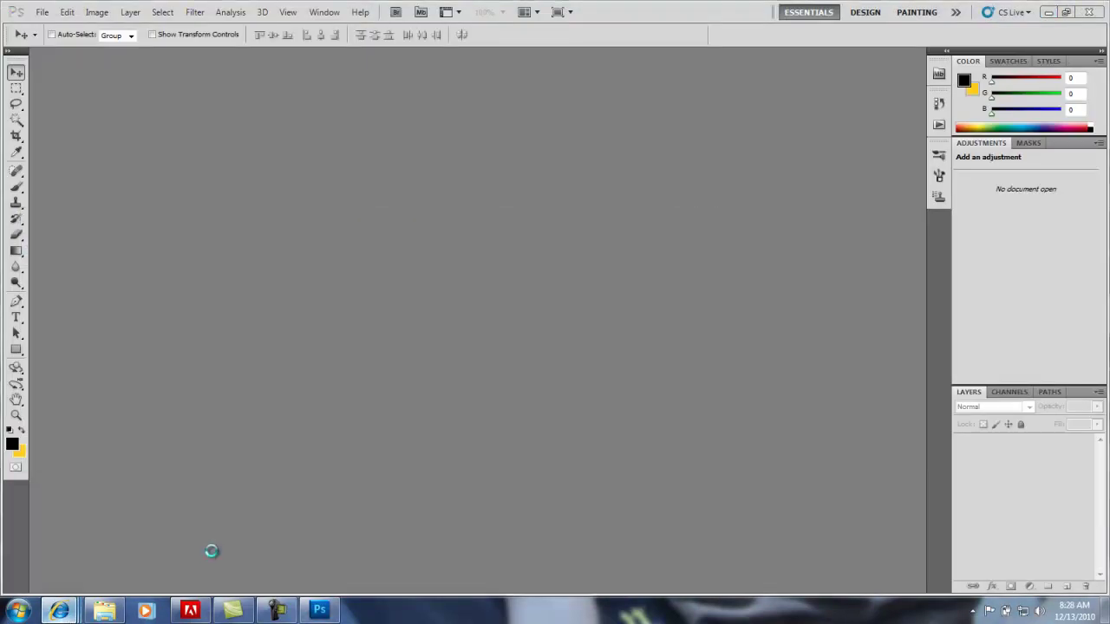
{"action": "scroll", "coordinate": [271, 460], "scroll_direction": "up", "scroll_amount": 15}
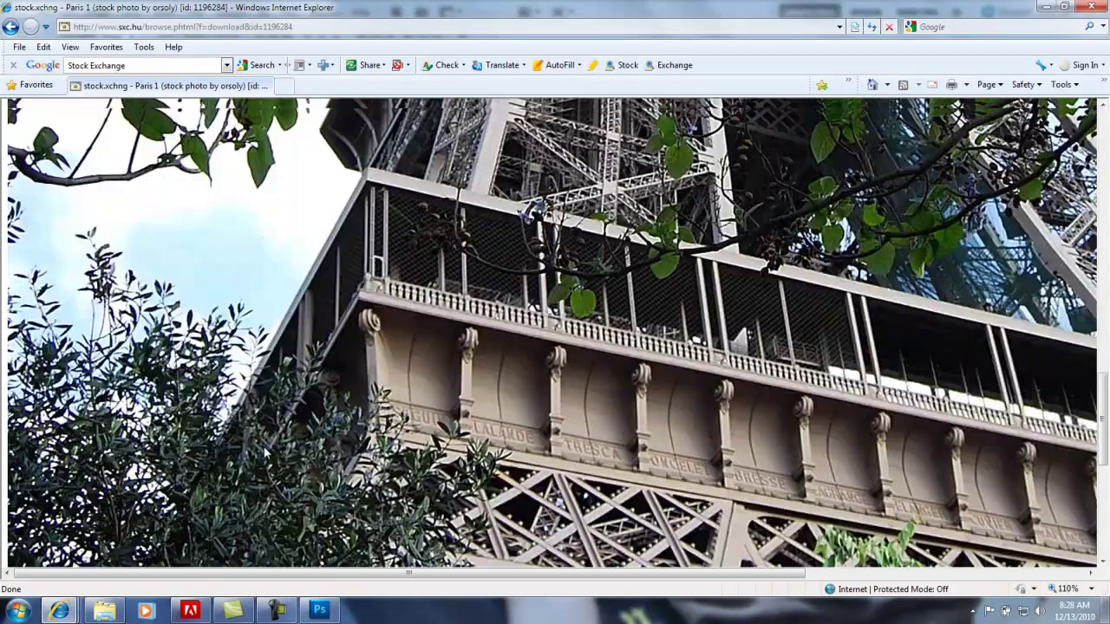
{"action": "scroll", "coordinate": [264, 446], "scroll_direction": "up", "scroll_amount": 3}
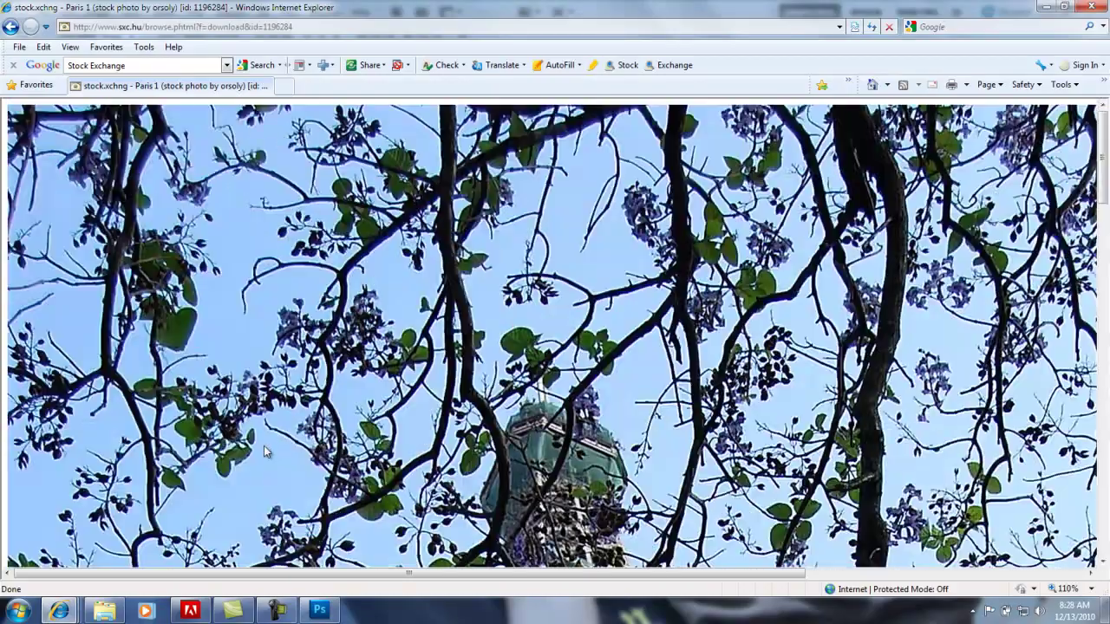
{"action": "scroll", "coordinate": [269, 440], "scroll_direction": "down", "scroll_amount": 8}
{"action": "scroll", "coordinate": [269, 440], "scroll_direction": "down", "scroll_amount": 12}
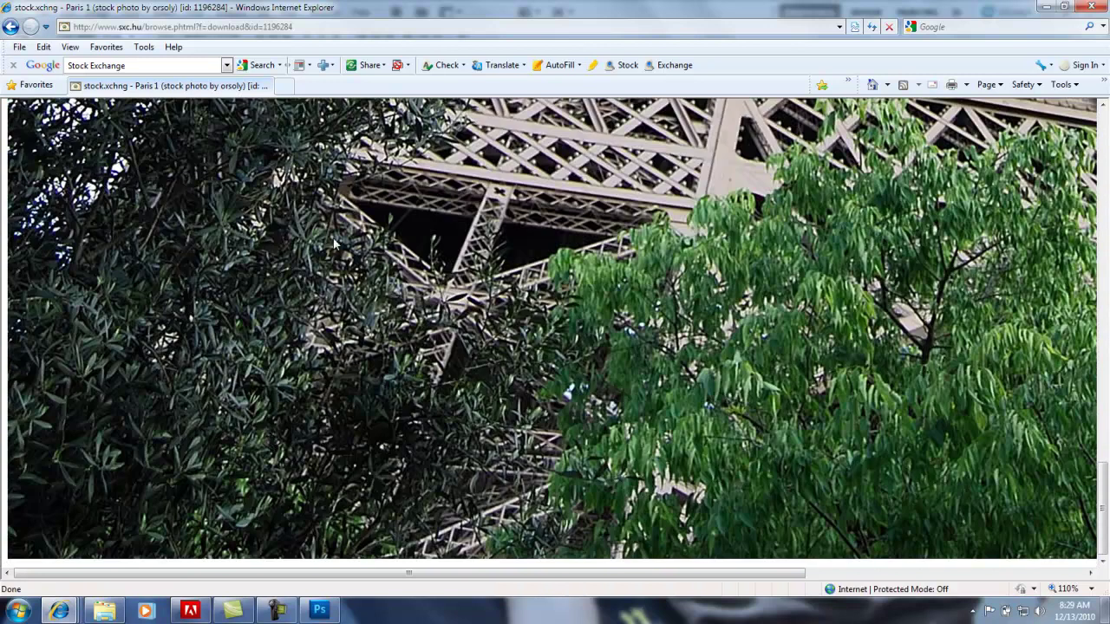
Choose Save Picture As for the Eiffel Tower photo and browse the Desktop for a location
{"action": "right_click", "coordinate": [276, 236]}
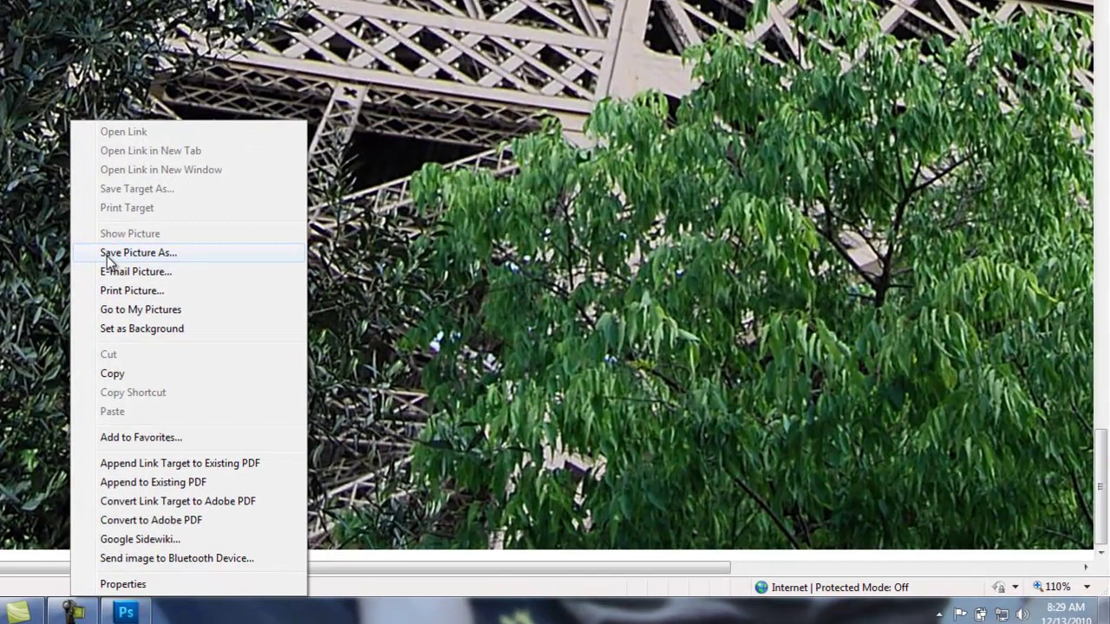
{"action": "left_click", "coordinate": [260, 302]}
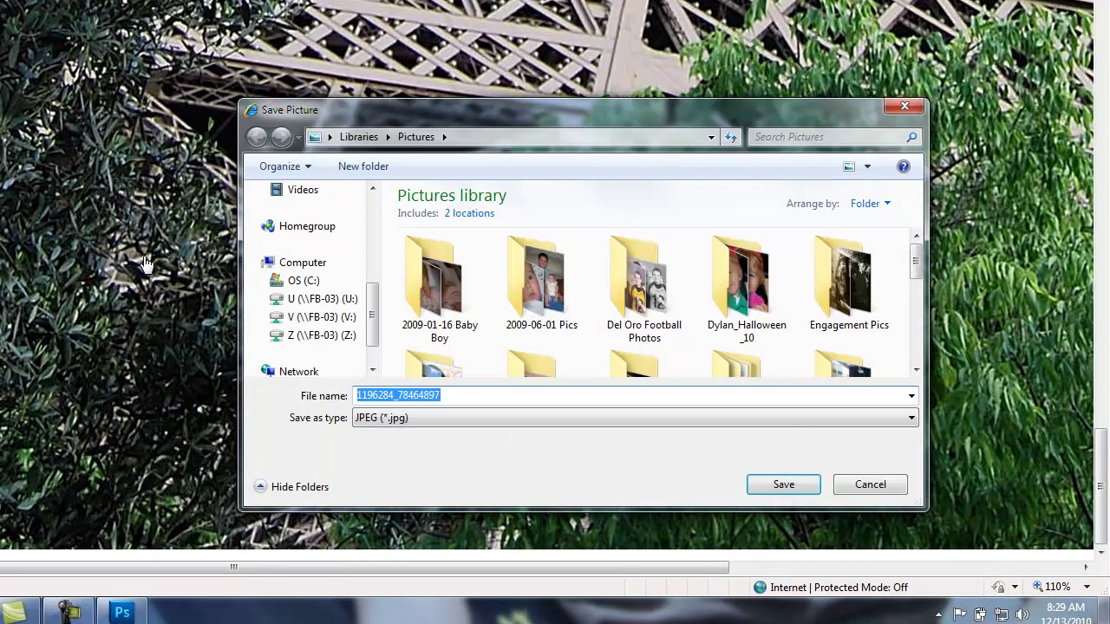
{"action": "left_click_drag", "start_coordinate": [373, 299], "coordinate": [375, 206]}
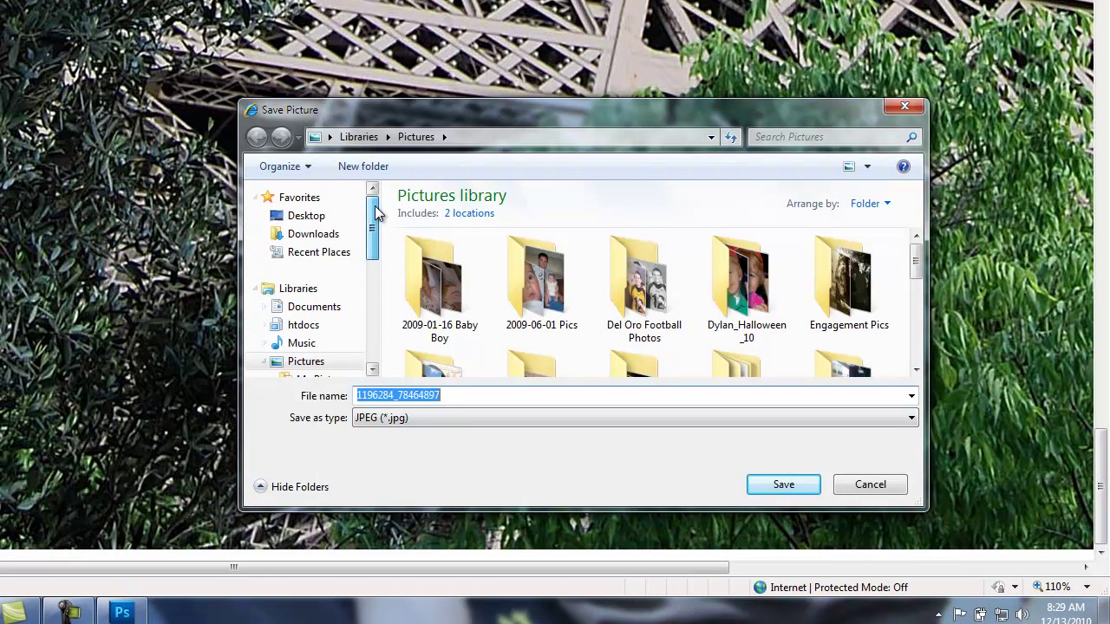
{"action": "left_click", "coordinate": [307, 218]}
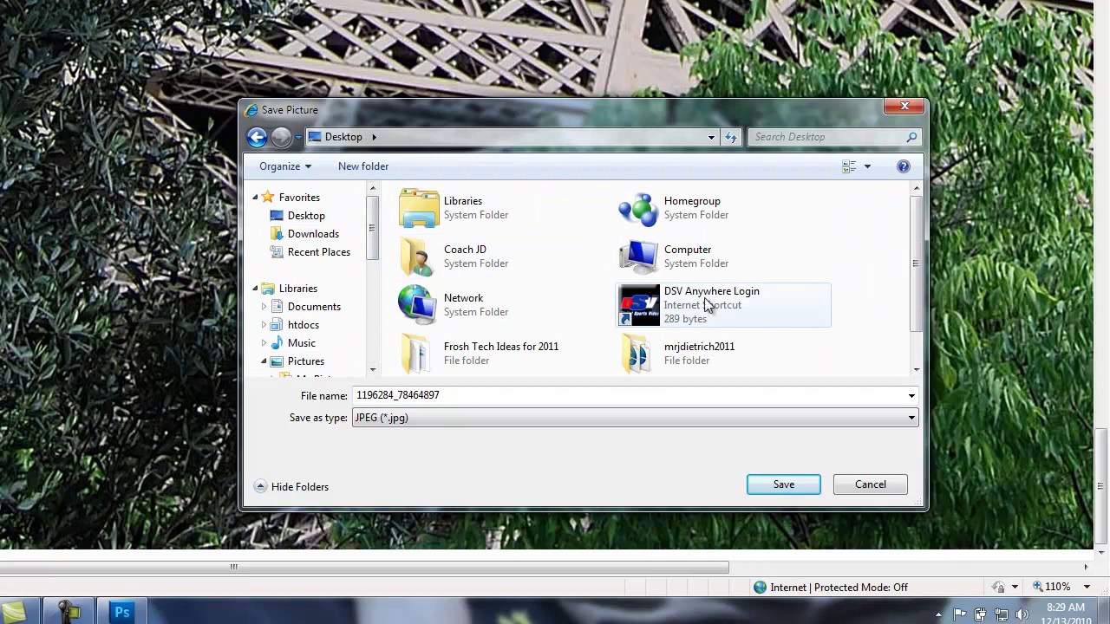
{"action": "double_click", "coordinate": [484, 357]}
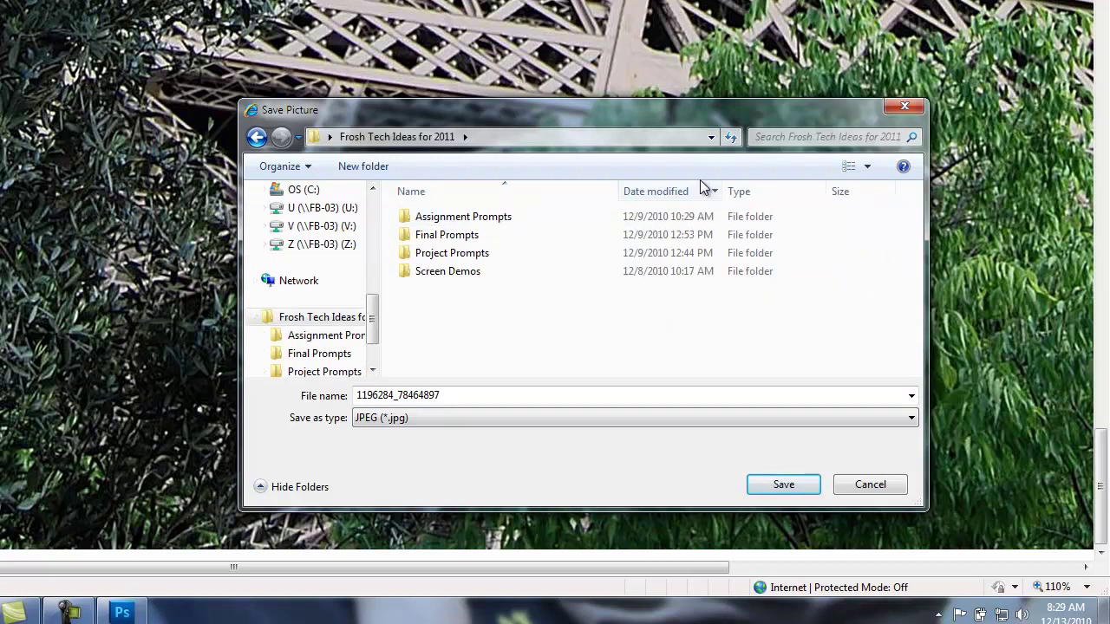
{"action": "left_click", "coordinate": [257, 137]}
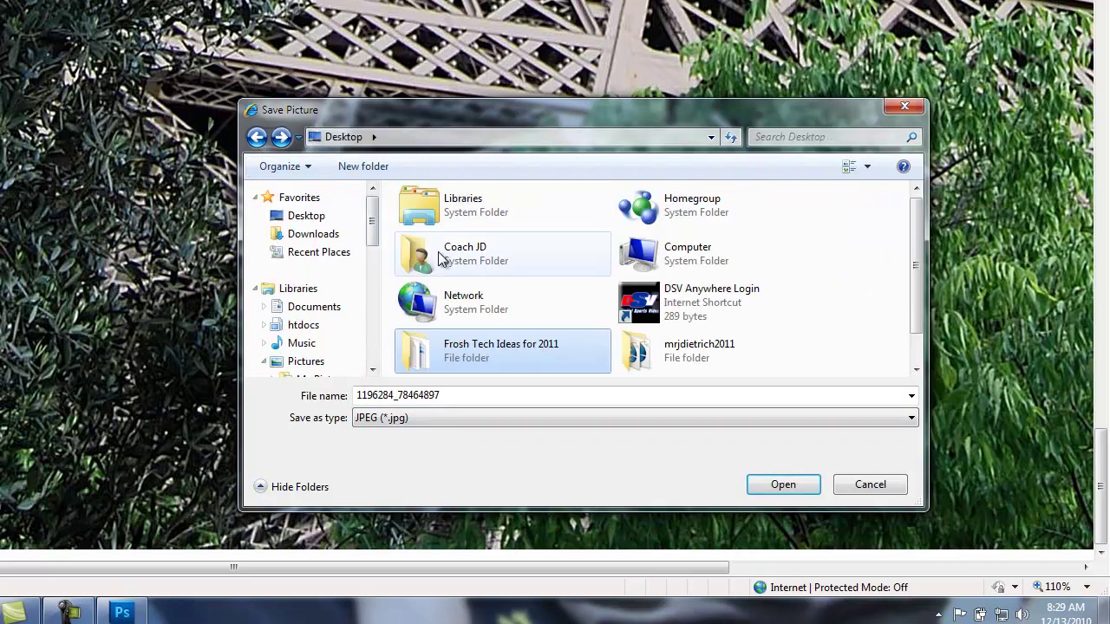
{"action": "scroll", "coordinate": [447, 251], "scroll_direction": "down", "scroll_amount": 1}
Navigate through the Del Oro (Z) drive into the 01 - Computer Core folder
{"action": "left_click", "coordinate": [451, 356]}
{"action": "double_click", "coordinate": [450, 355]}
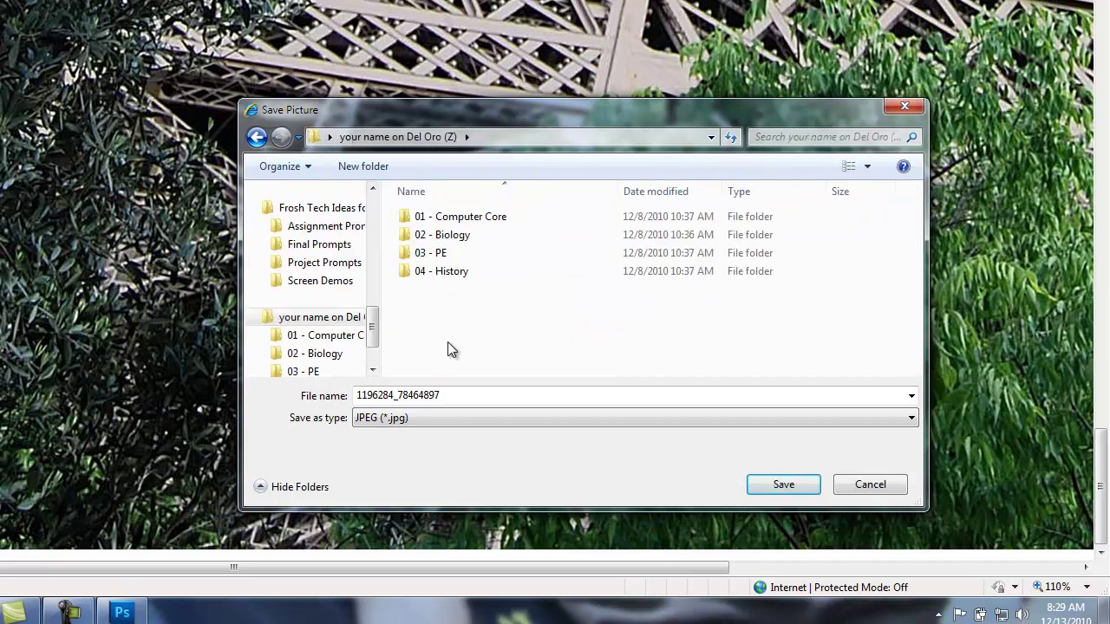
{"action": "double_click", "coordinate": [447, 218]}
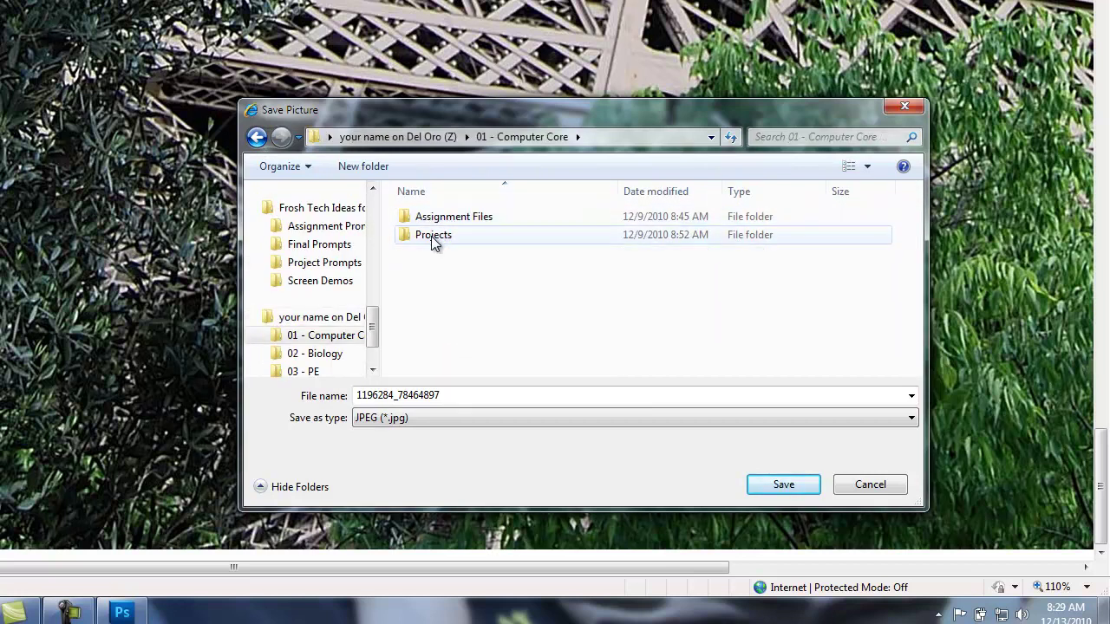
{"action": "left_click", "coordinate": [427, 236]}
{"action": "double_click", "coordinate": [426, 237]}
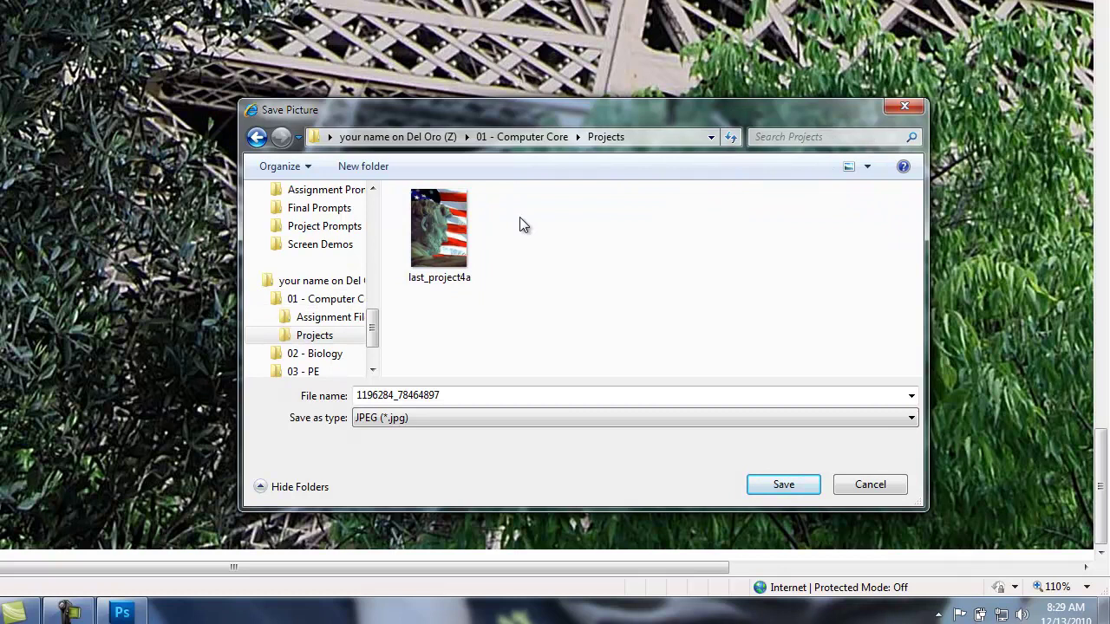
{"action": "left_click", "coordinate": [257, 137]}
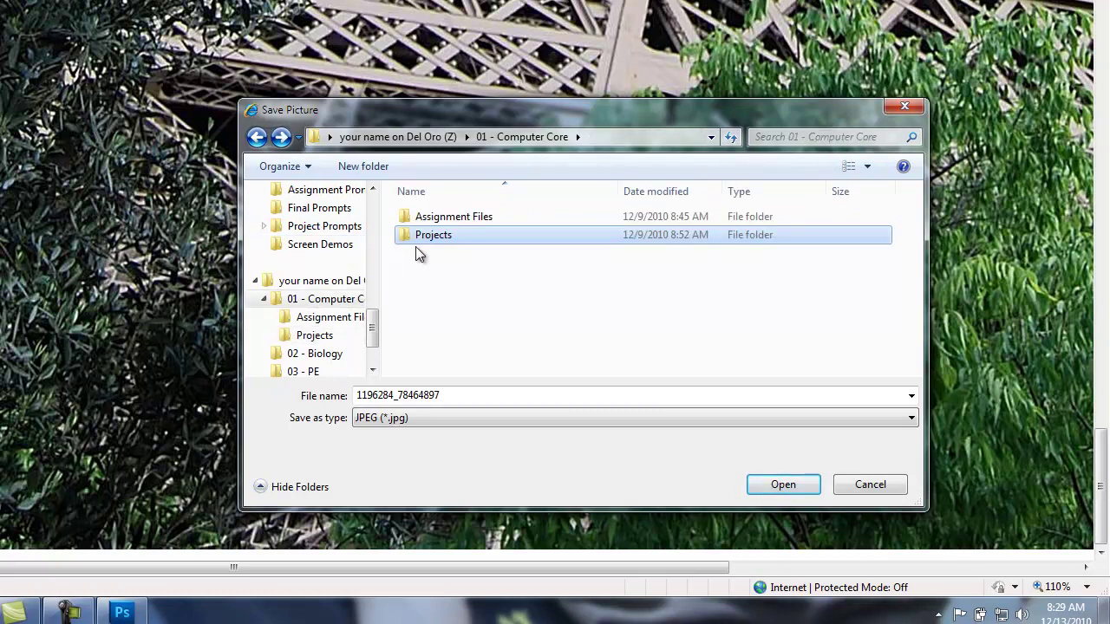
{"action": "double_click", "coordinate": [453, 221]}
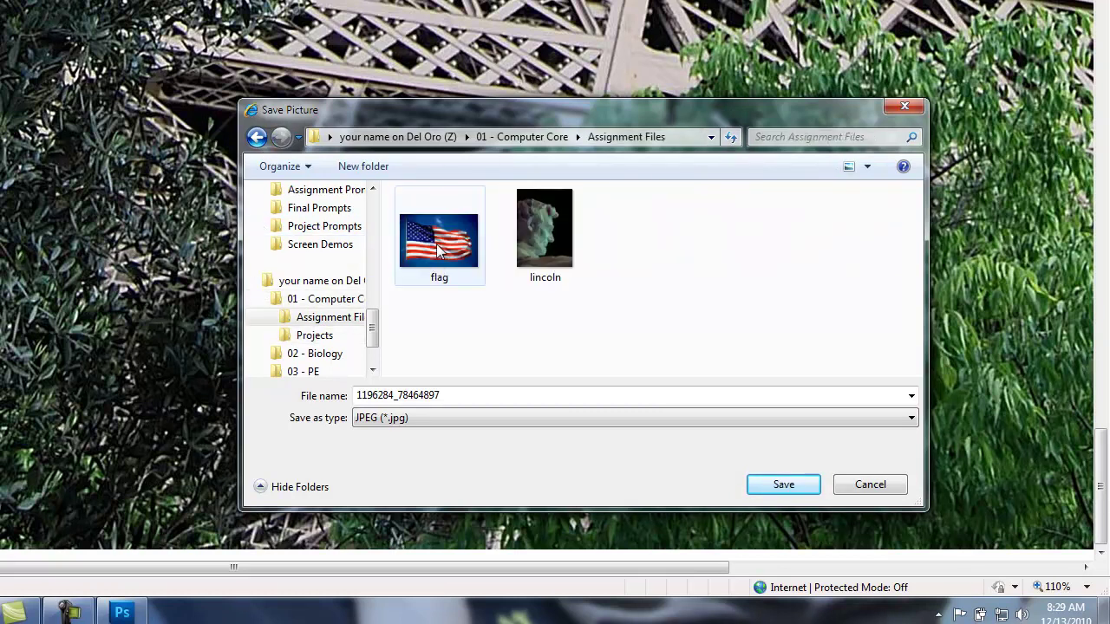
{"action": "left_click", "coordinate": [257, 137]}
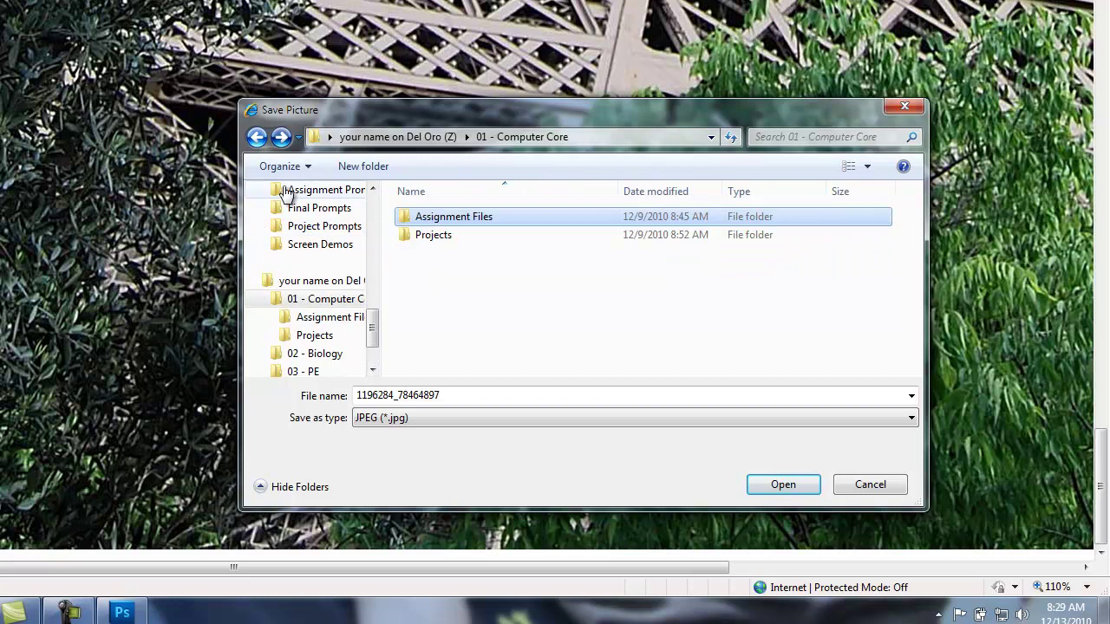
Create a 'Stock Images' folder there and save the photo into it as paris1
{"action": "right_click", "coordinate": [426, 283]}
{"action": "mouse_move", "coordinate": [566, 464]}
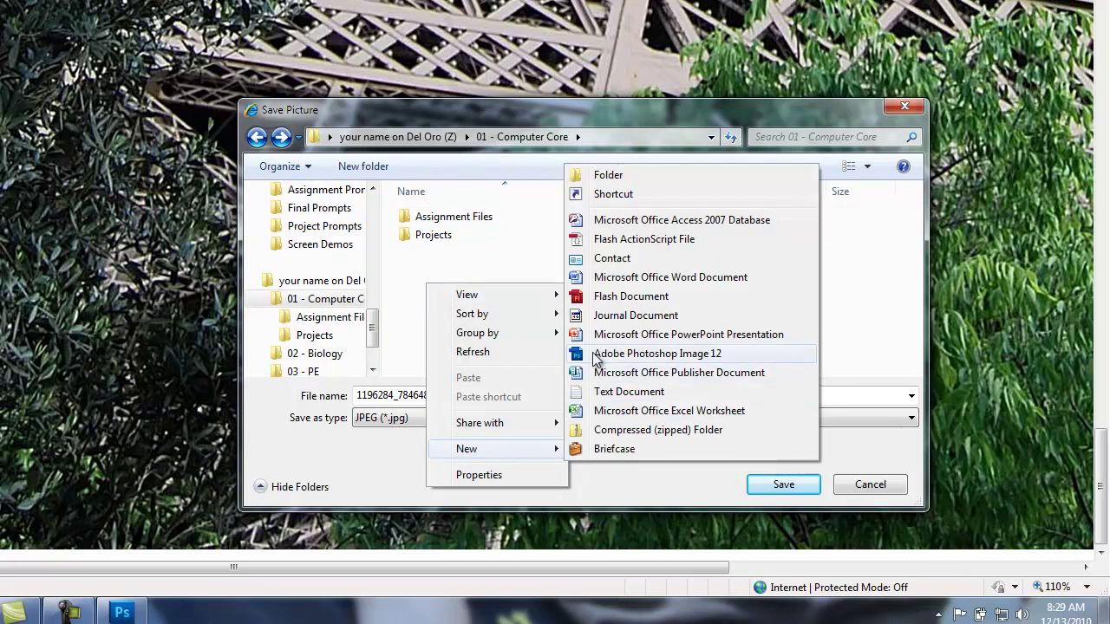
{"action": "left_click", "coordinate": [575, 174]}
{"action": "type", "text": "Sto"}
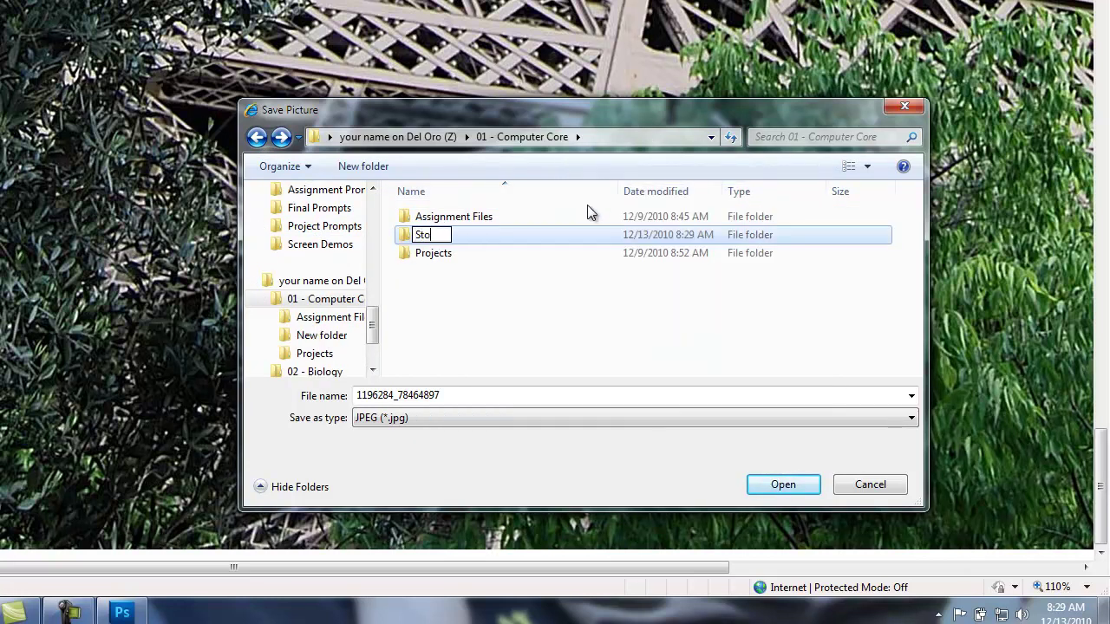
{"action": "type", "text": "ck Images"}
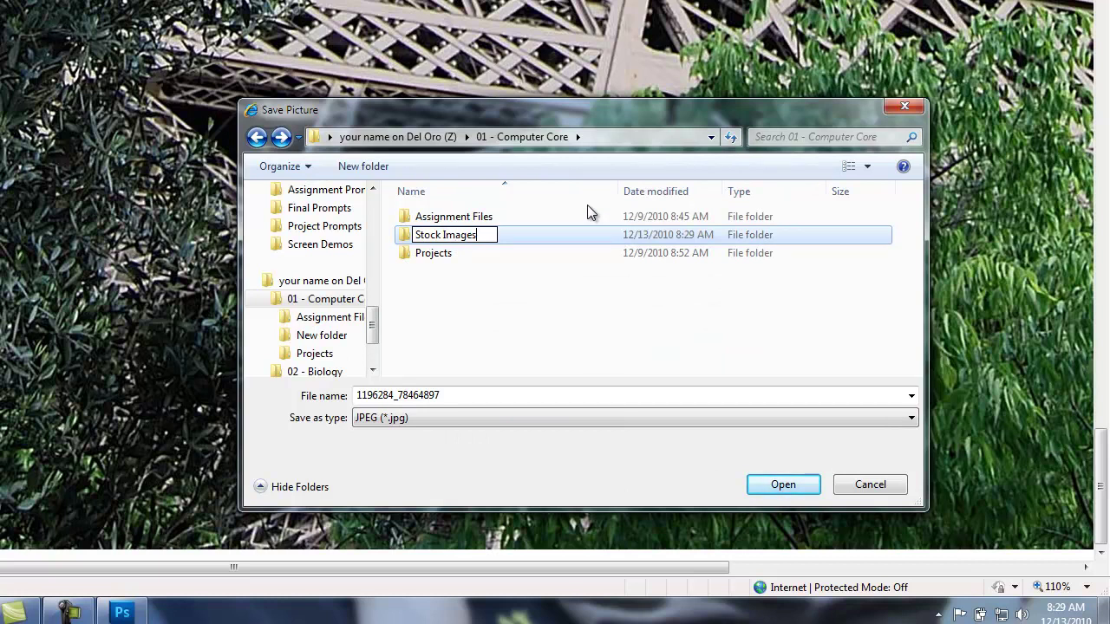
{"action": "key", "text": "Return"}
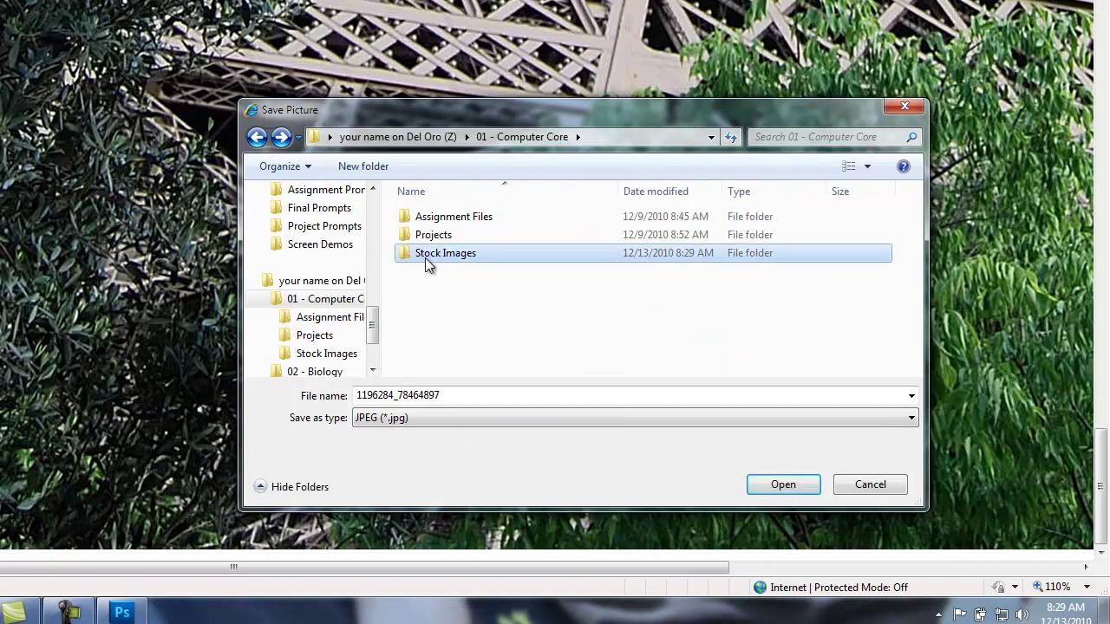
{"action": "double_click", "coordinate": [425, 260]}
{"action": "type", "text": "pari"}
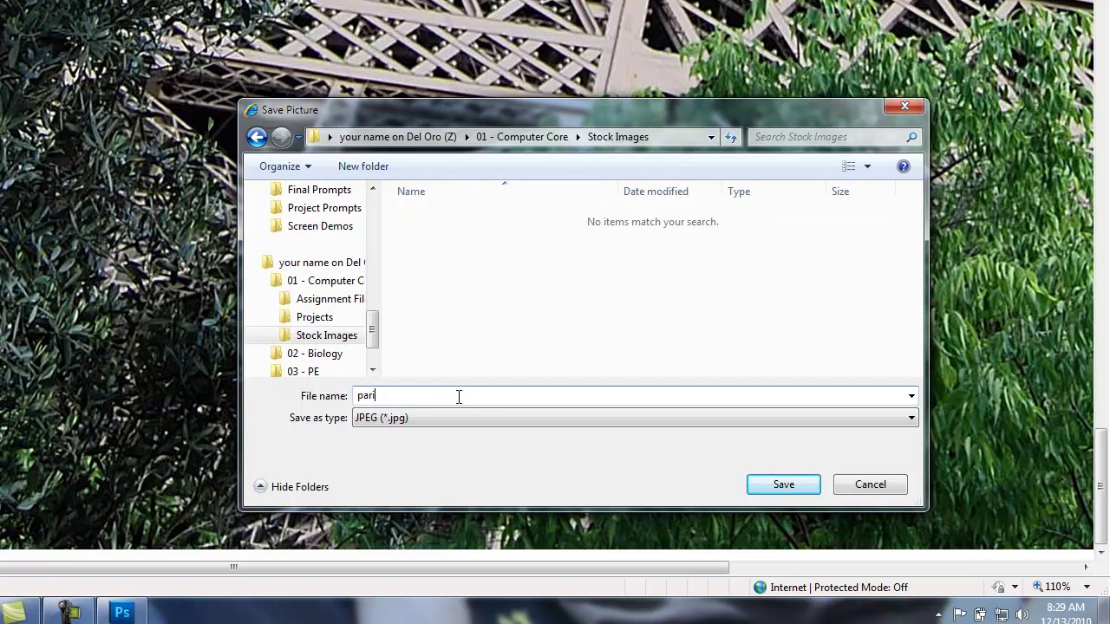
{"action": "type", "text": "s1"}
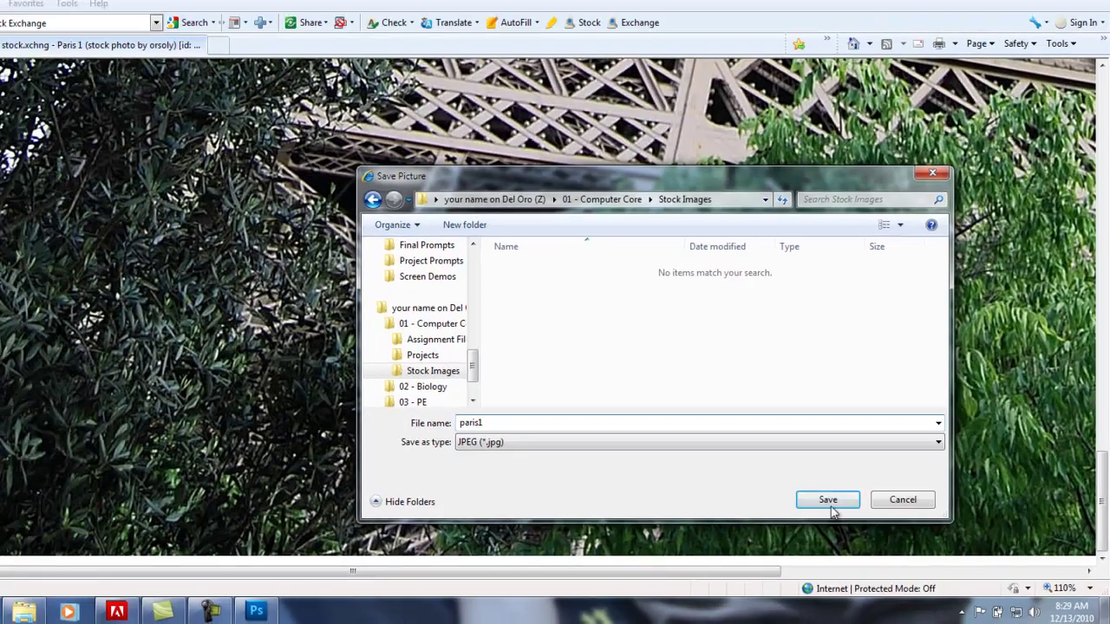
{"action": "left_click", "coordinate": [784, 485]}
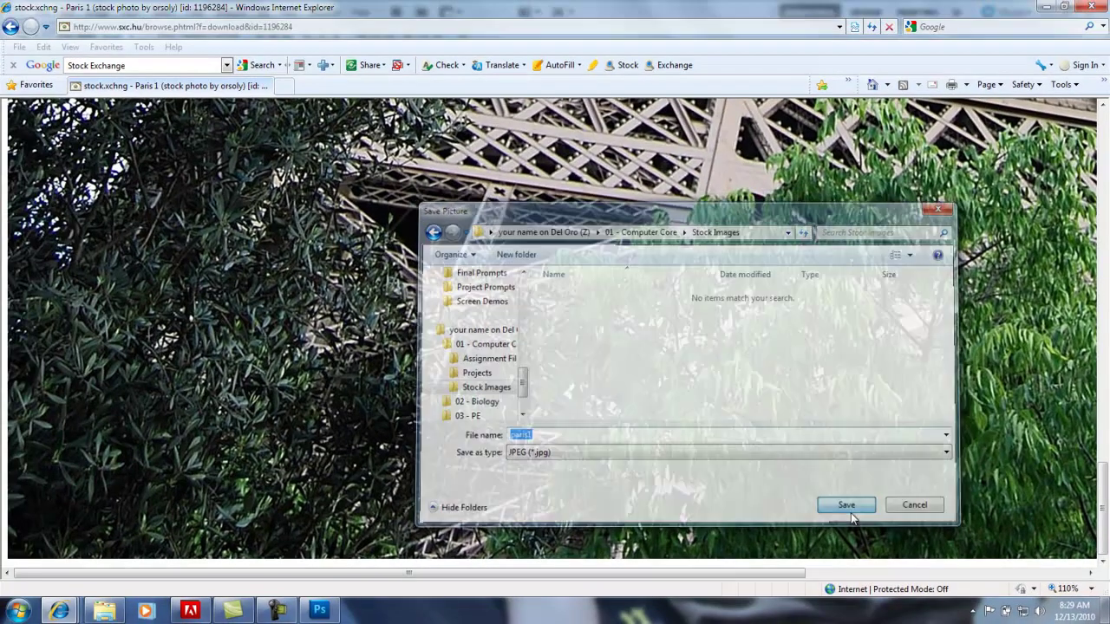
Switch to Photoshop and open paris1 from the Stock Images folder
{"action": "left_click", "coordinate": [1046, 7]}
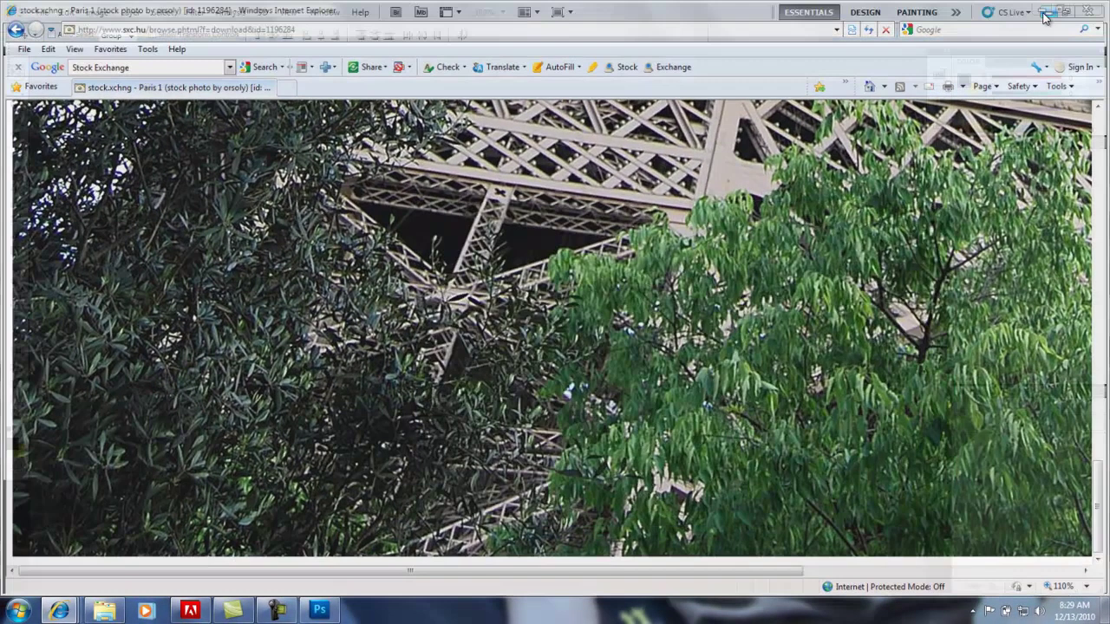
{"action": "left_click", "coordinate": [319, 610]}
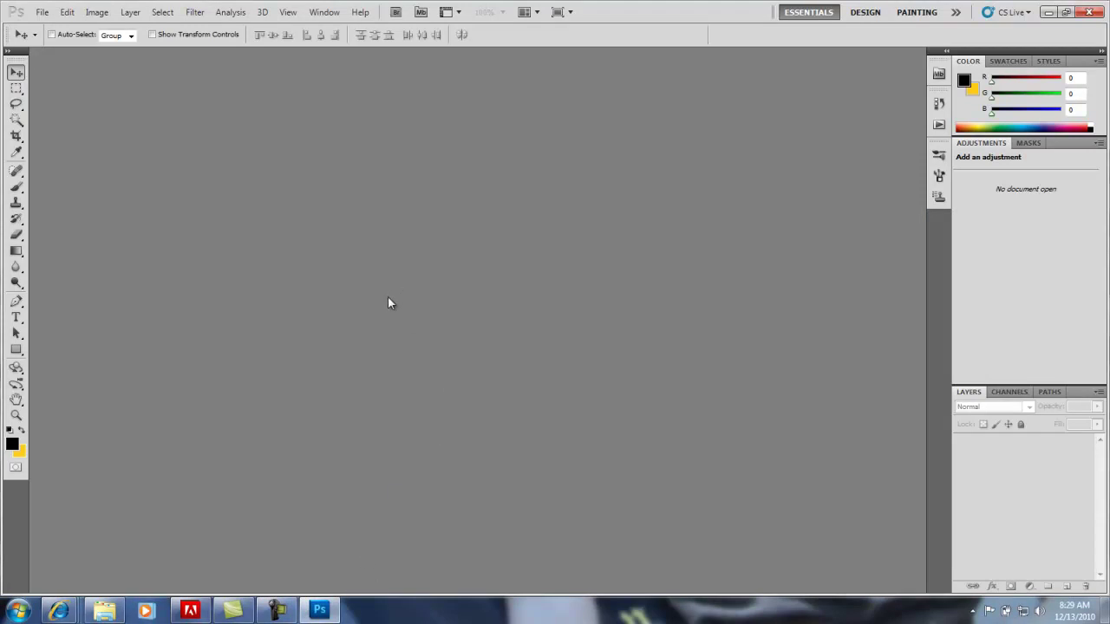
{"action": "left_click", "coordinate": [43, 13]}
{"action": "left_click", "coordinate": [56, 42]}
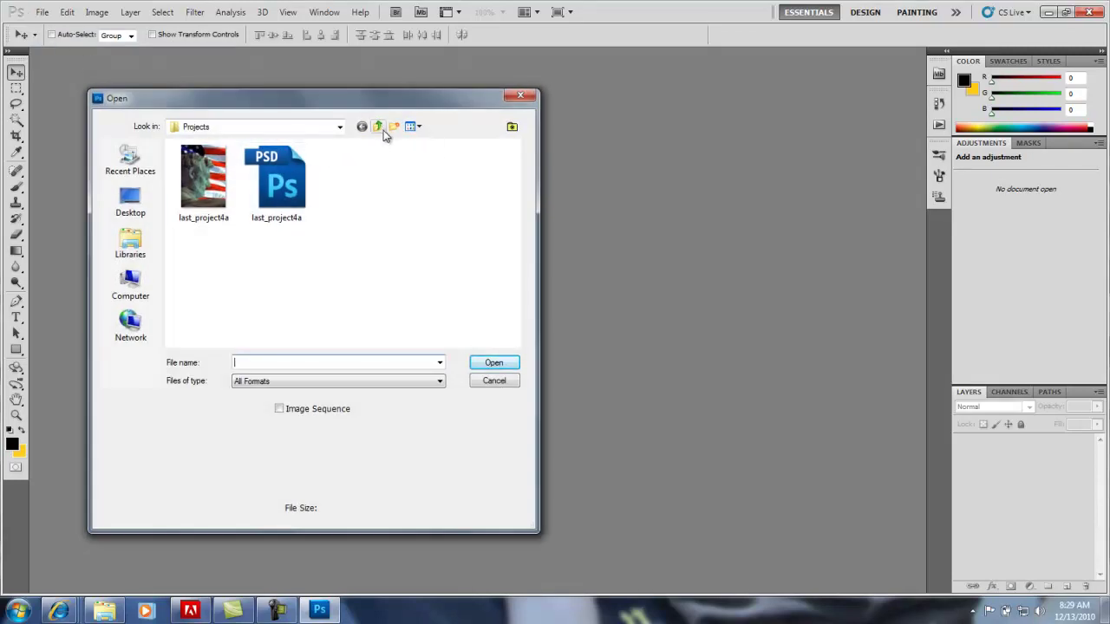
{"action": "left_click", "coordinate": [383, 129]}
{"action": "double_click", "coordinate": [202, 186]}
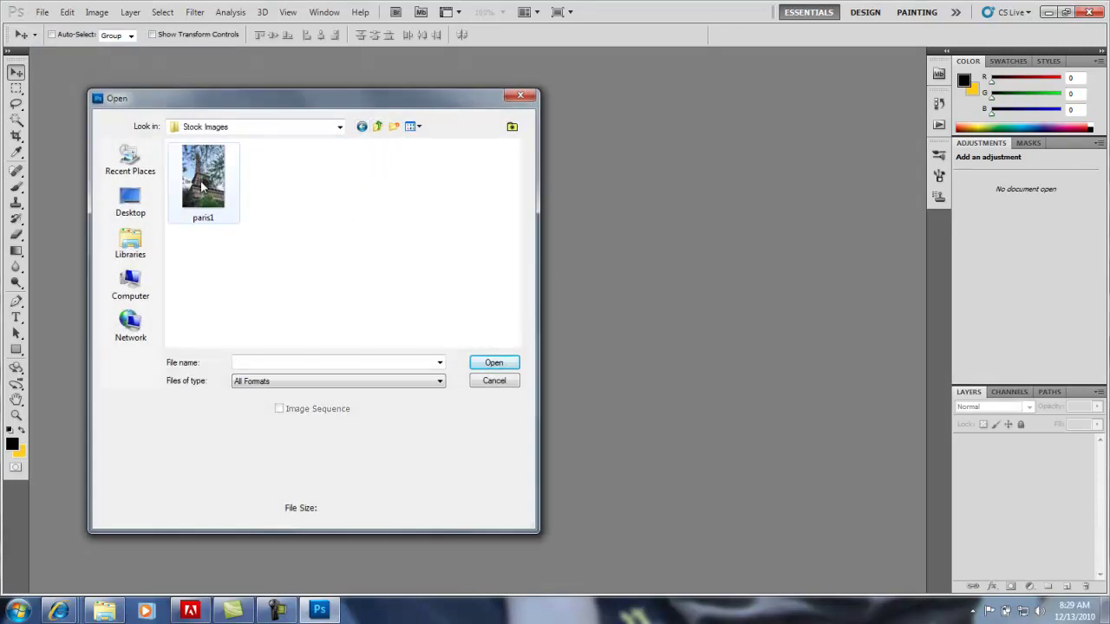
{"action": "left_click", "coordinate": [198, 192]}
{"action": "left_click", "coordinate": [494, 363]}
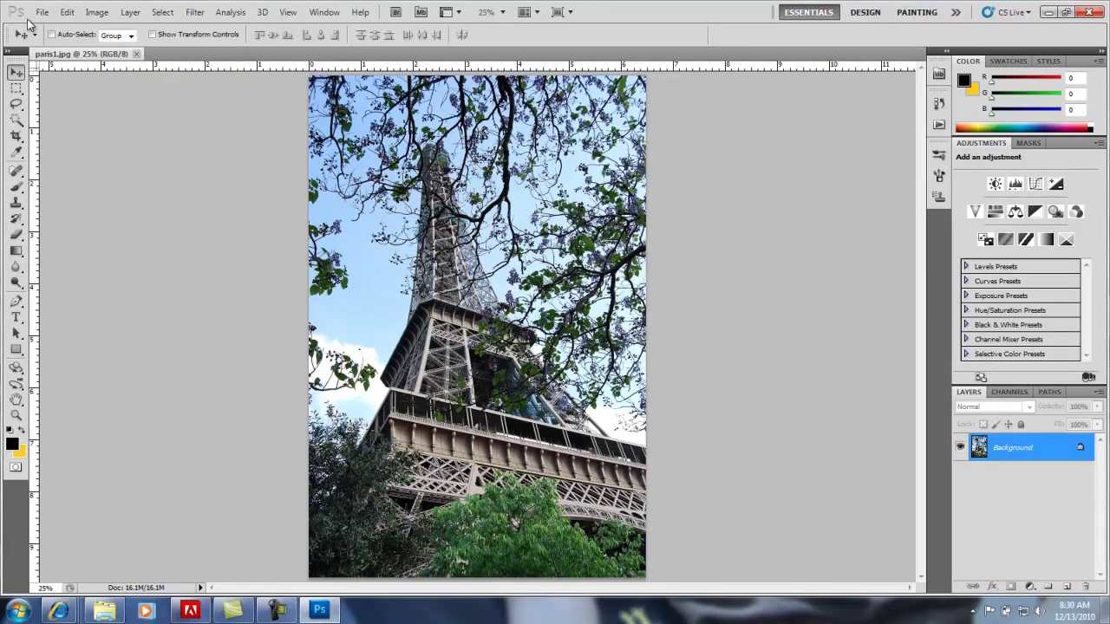
{"action": "left_click", "coordinate": [41, 12]}
Start a new document in RGB Color mode with a width of 5 inches
{"action": "left_click", "coordinate": [49, 29]}
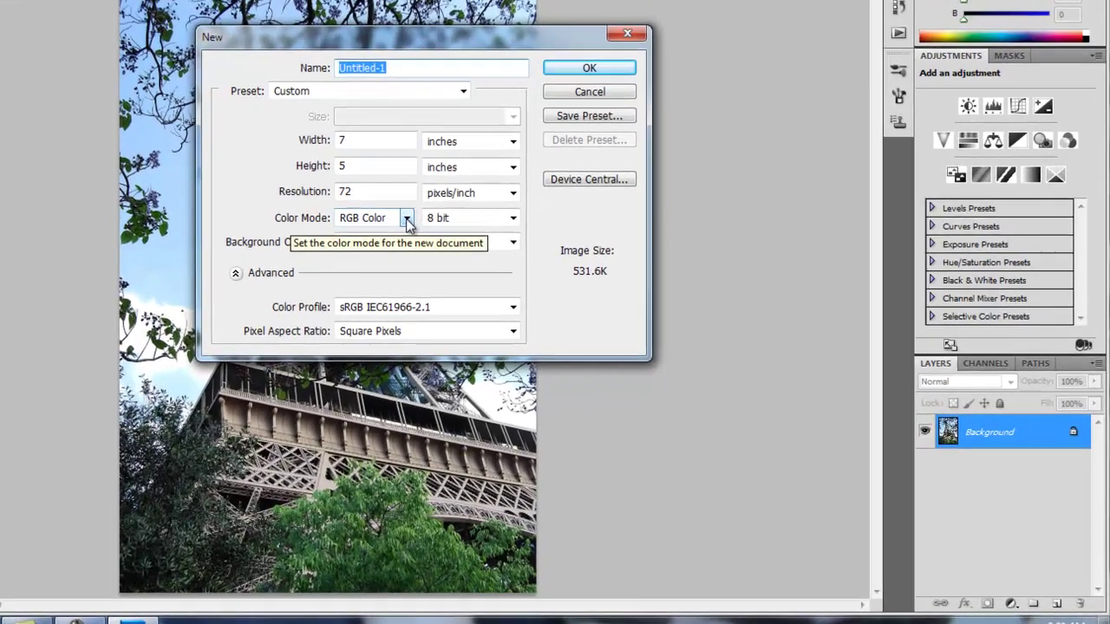
{"action": "left_click", "coordinate": [541, 274]}
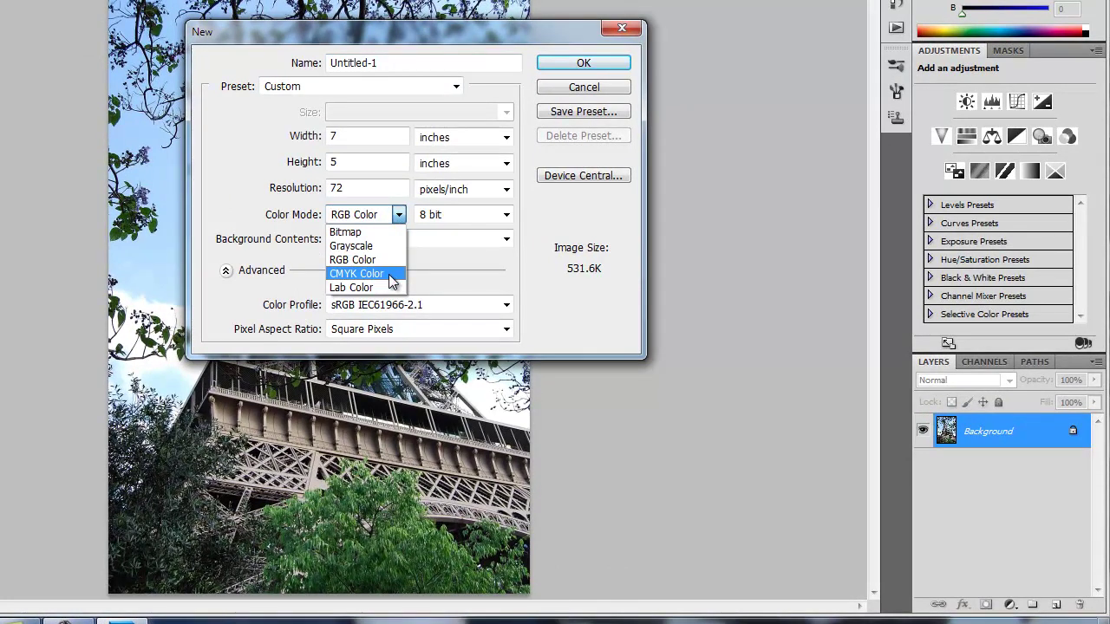
{"action": "left_click", "coordinate": [400, 216]}
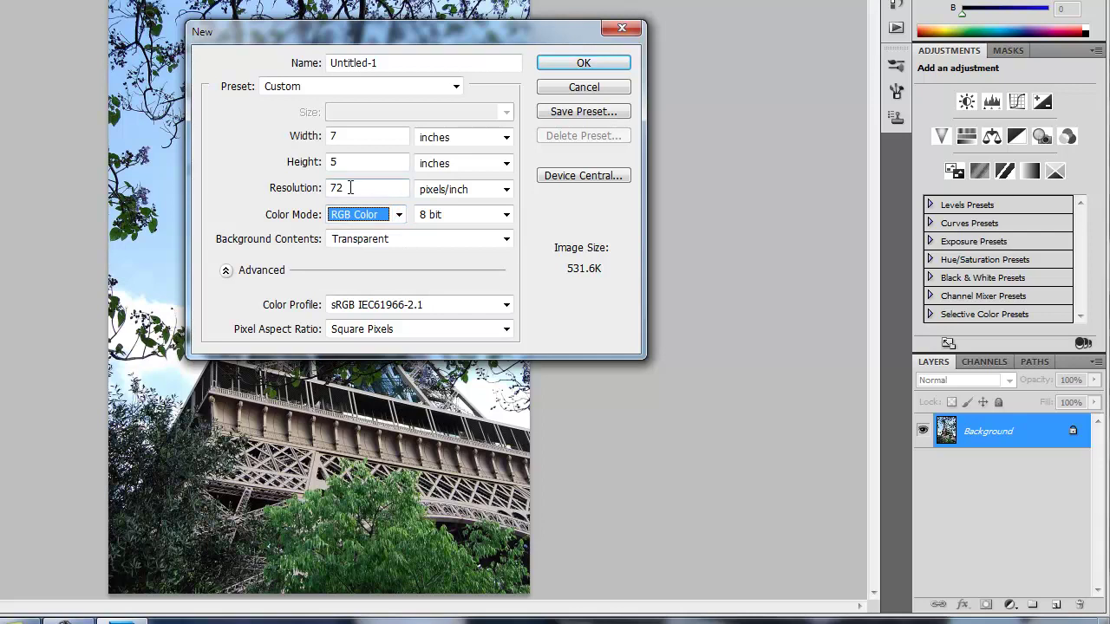
{"action": "left_click", "coordinate": [348, 137]}
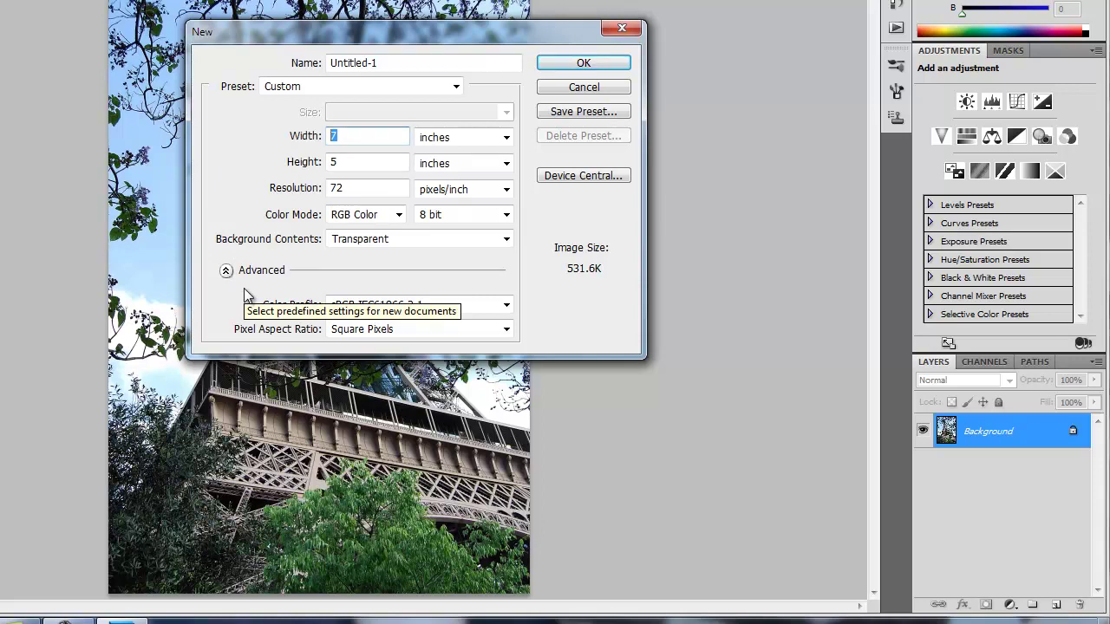
{"action": "type", "text": "5"}
{"action": "left_click", "coordinate": [336, 161]}
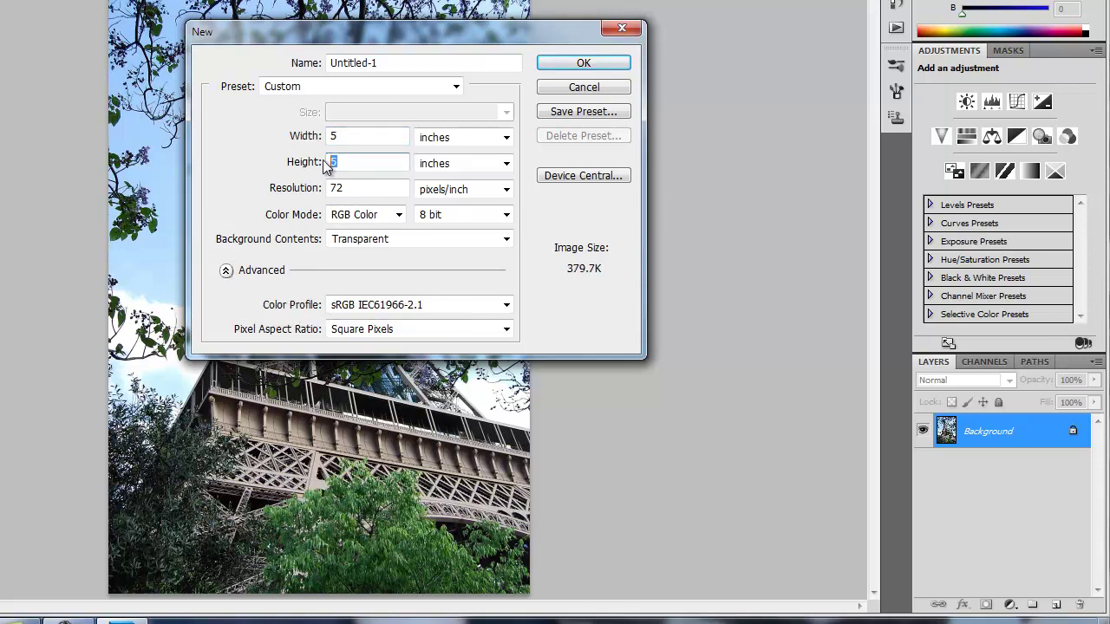
Set height to 7 inches, create the 5x7 document, and try the selection and eyedropper tools
{"action": "type", "text": "7"}
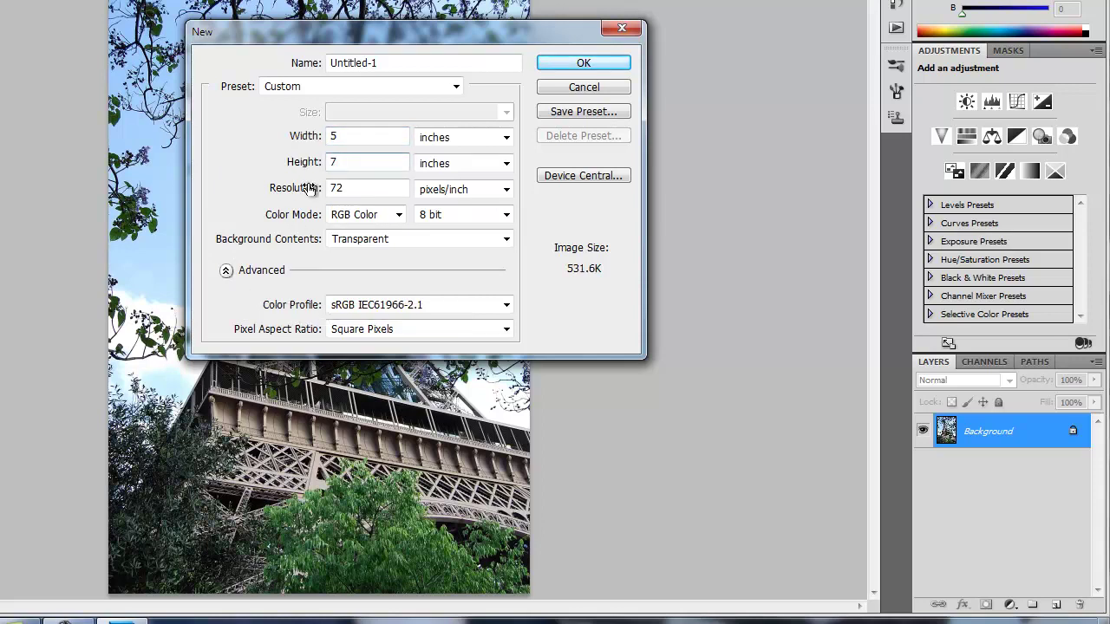
{"action": "left_click", "coordinate": [557, 60]}
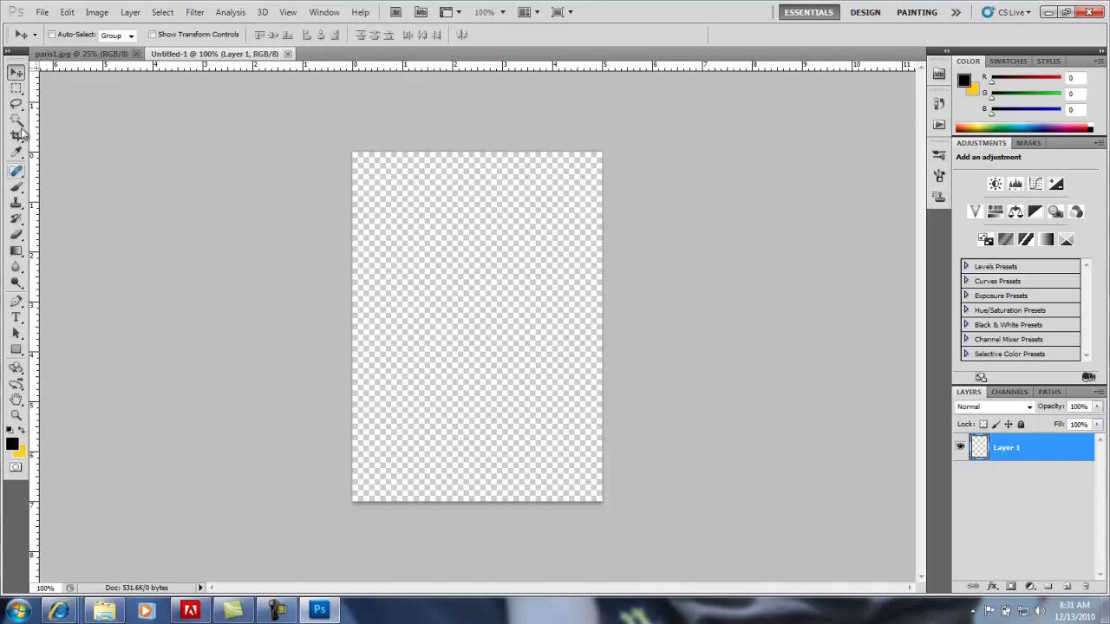
{"action": "left_click", "coordinate": [16, 89]}
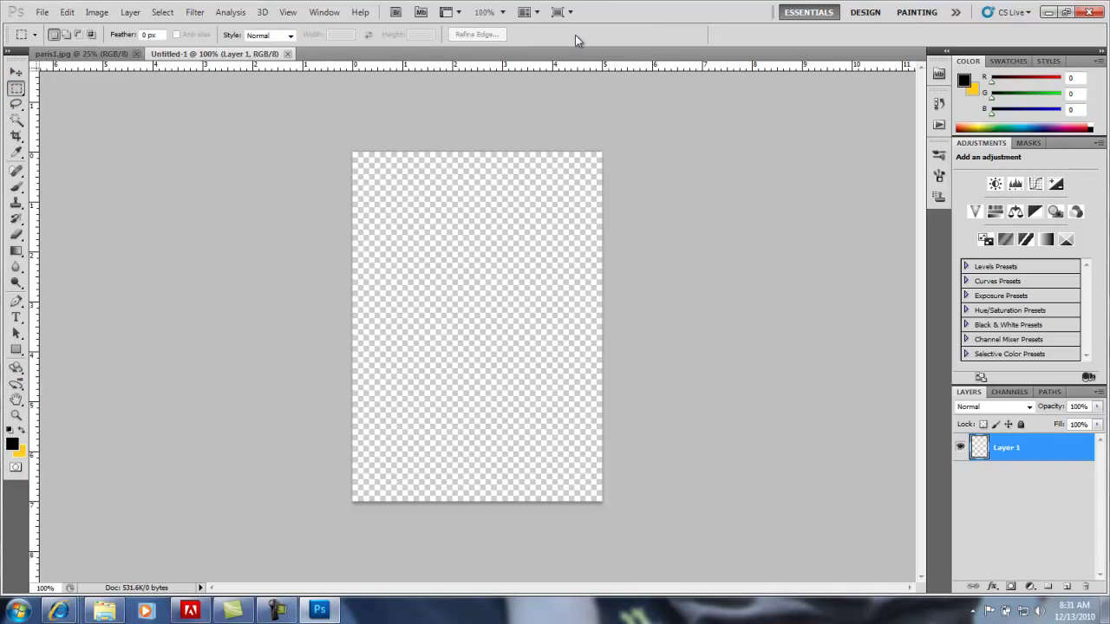
{"action": "left_click", "coordinate": [16, 104]}
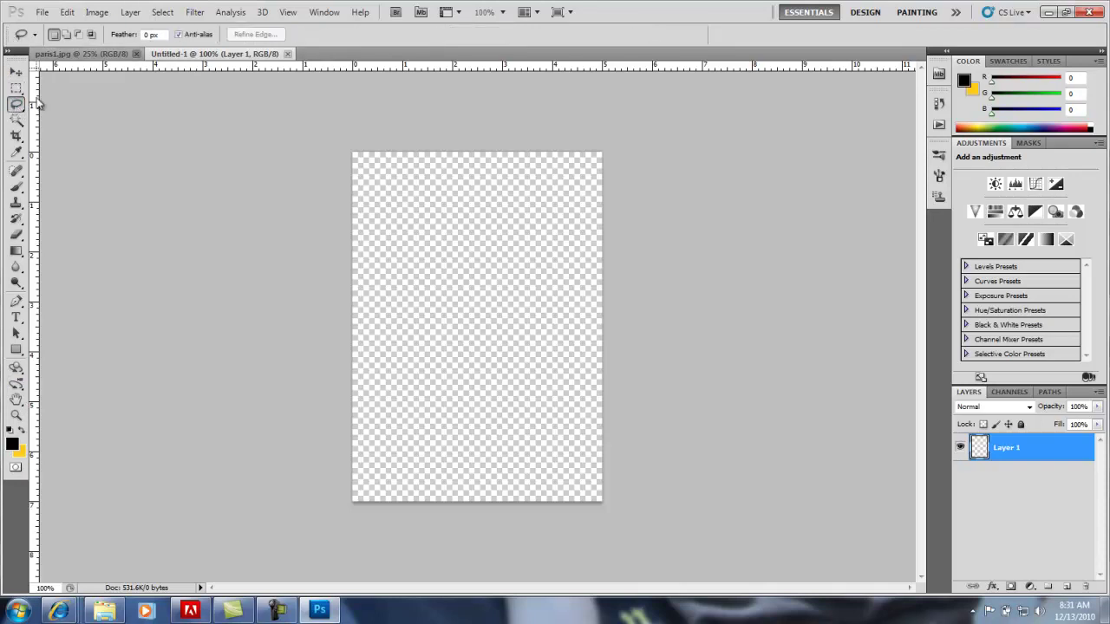
{"action": "left_click", "coordinate": [16, 120]}
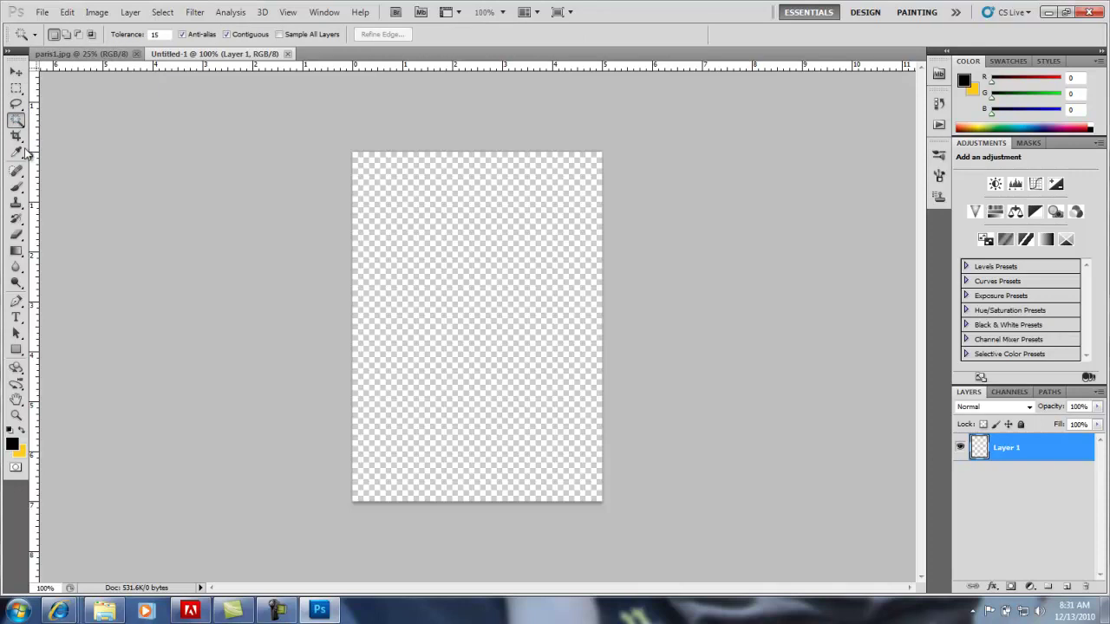
{"action": "left_click", "coordinate": [15, 135]}
{"action": "left_click", "coordinate": [16, 151]}
{"action": "left_click", "coordinate": [15, 71]}
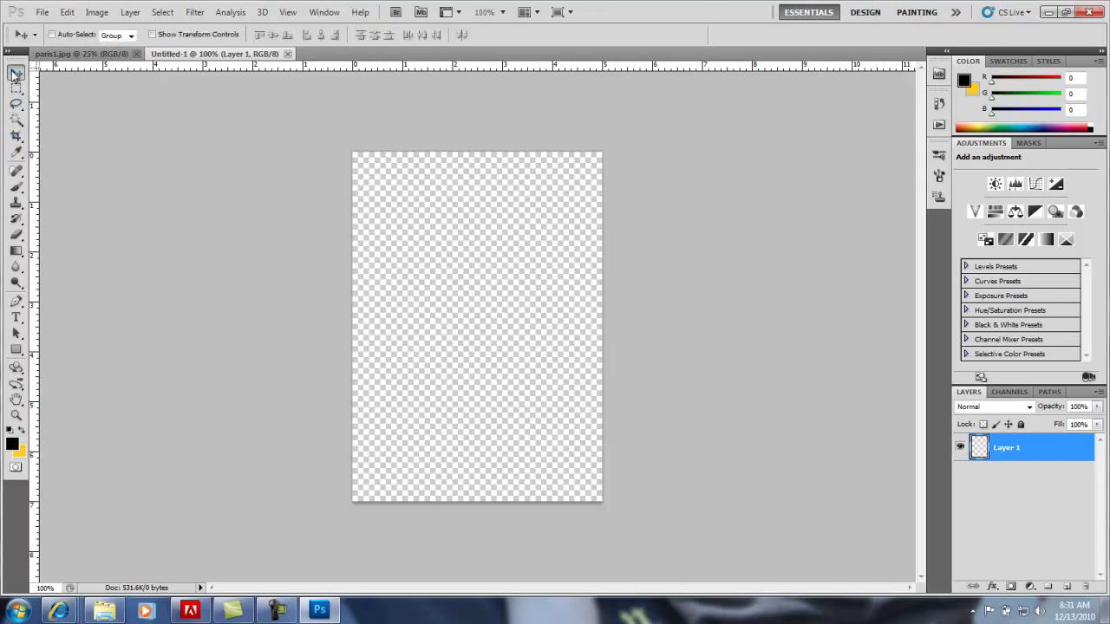
Browse the menu bar without choosing anything, then return to the paris1.jpg document
{"action": "left_click", "coordinate": [98, 12]}
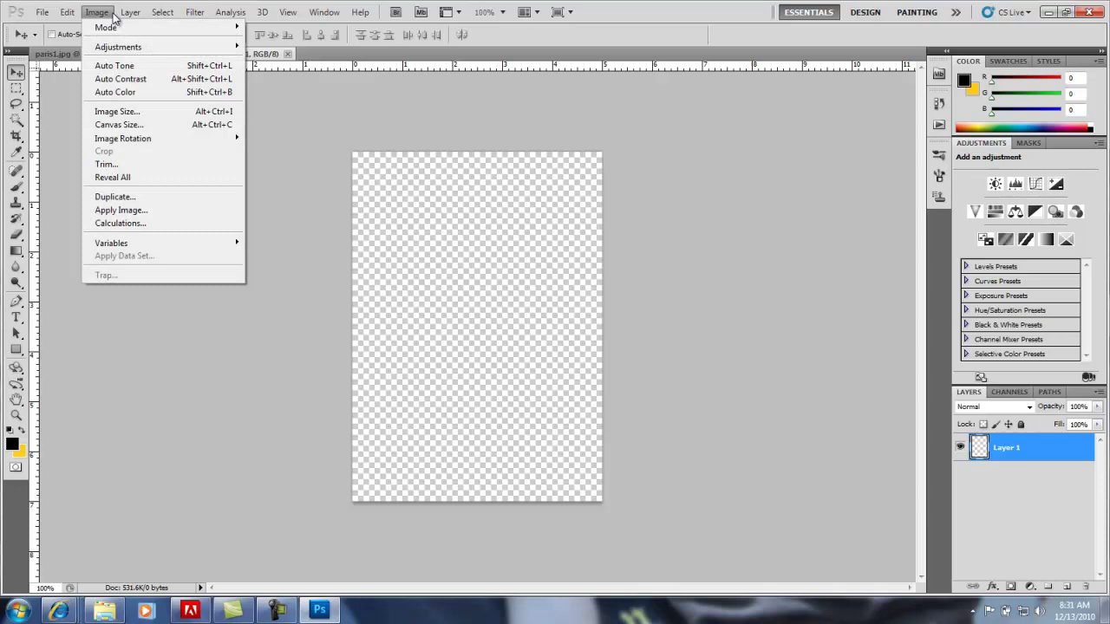
{"action": "left_click", "coordinate": [130, 12]}
{"action": "left_click", "coordinate": [162, 12]}
{"action": "left_click", "coordinate": [194, 12]}
{"action": "left_click", "coordinate": [262, 12]}
{"action": "left_click", "coordinate": [262, 12]}
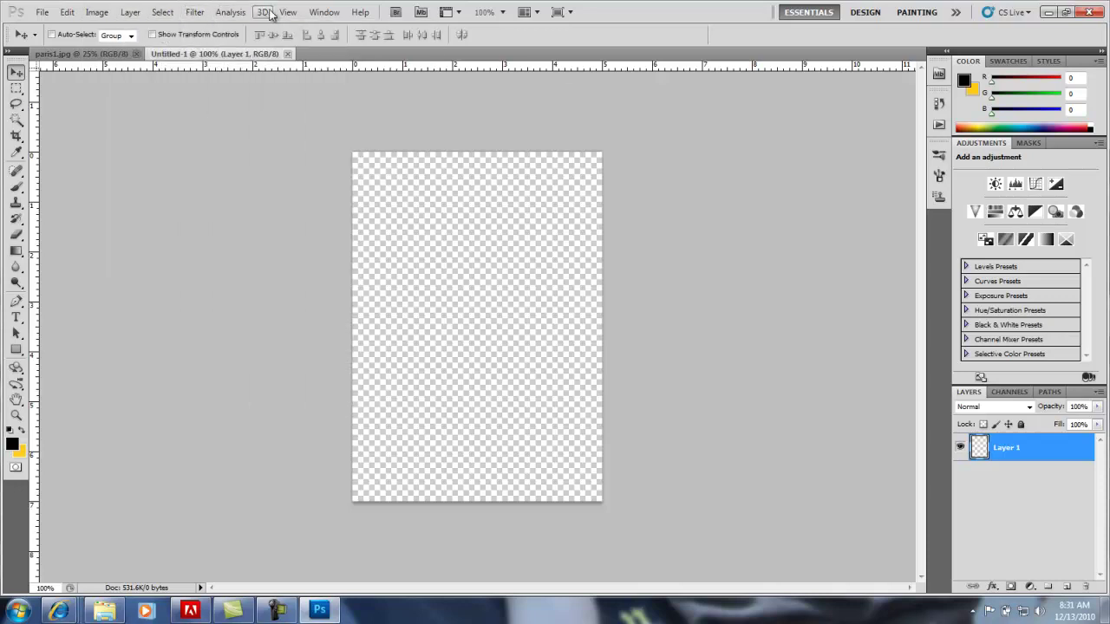
{"action": "left_click", "coordinate": [288, 12]}
{"action": "left_click", "coordinate": [287, 12]}
{"action": "left_click", "coordinate": [41, 12]}
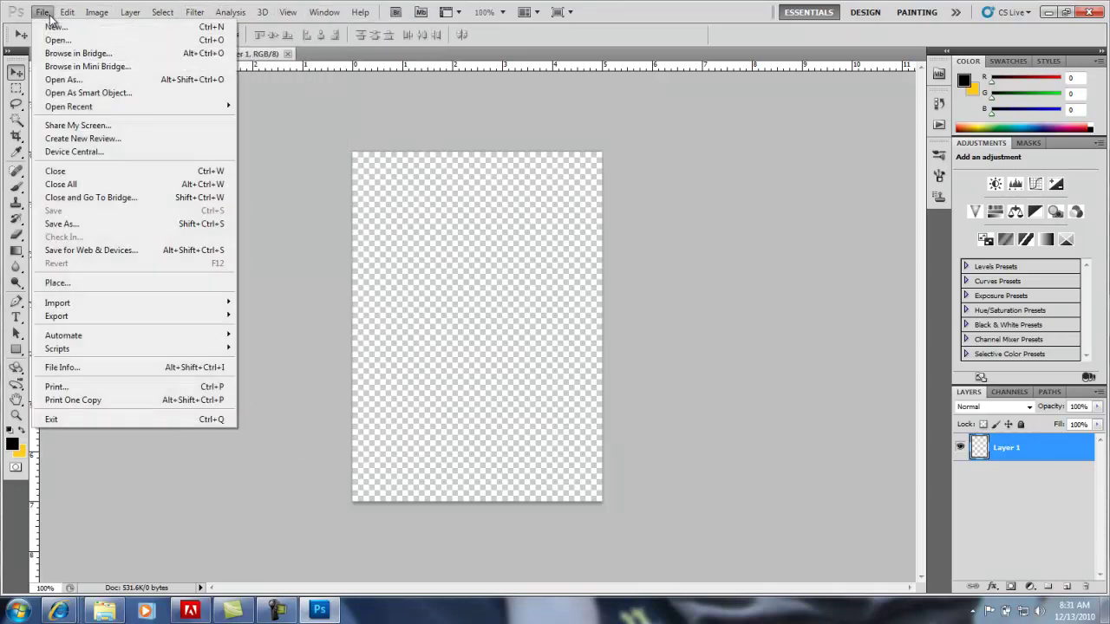
{"action": "left_click", "coordinate": [42, 12]}
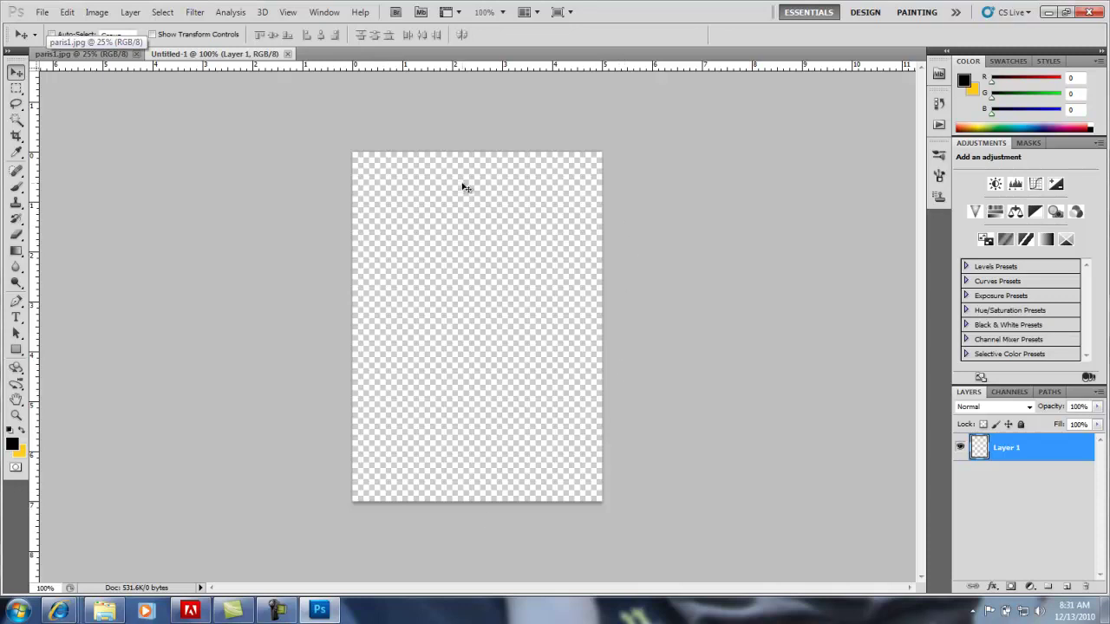
{"action": "left_click", "coordinate": [65, 54]}
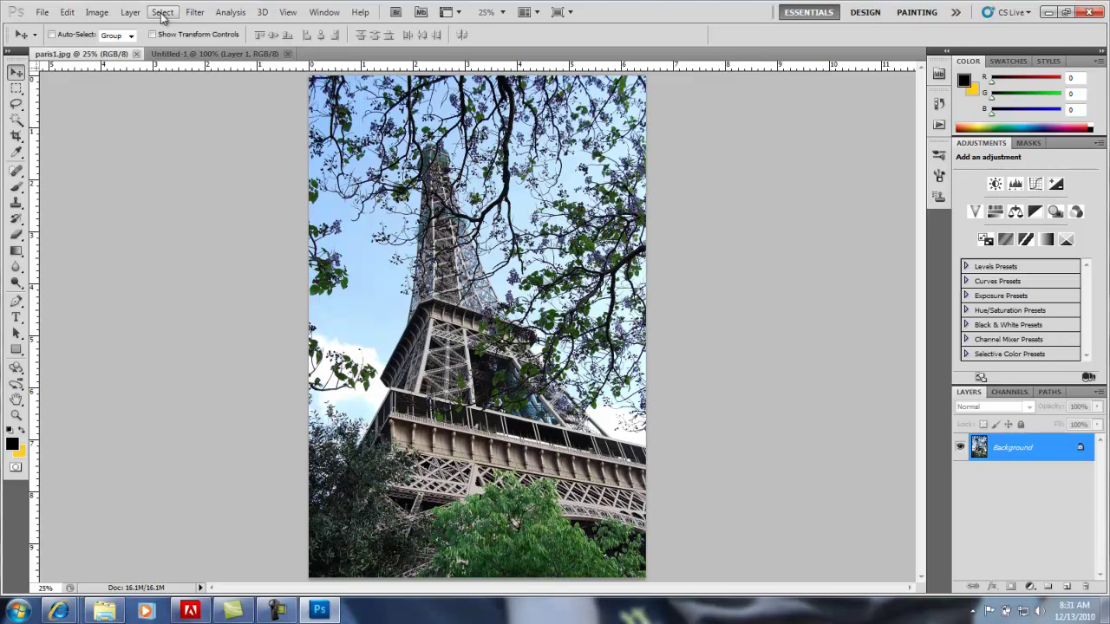
{"action": "left_click", "coordinate": [96, 14]}
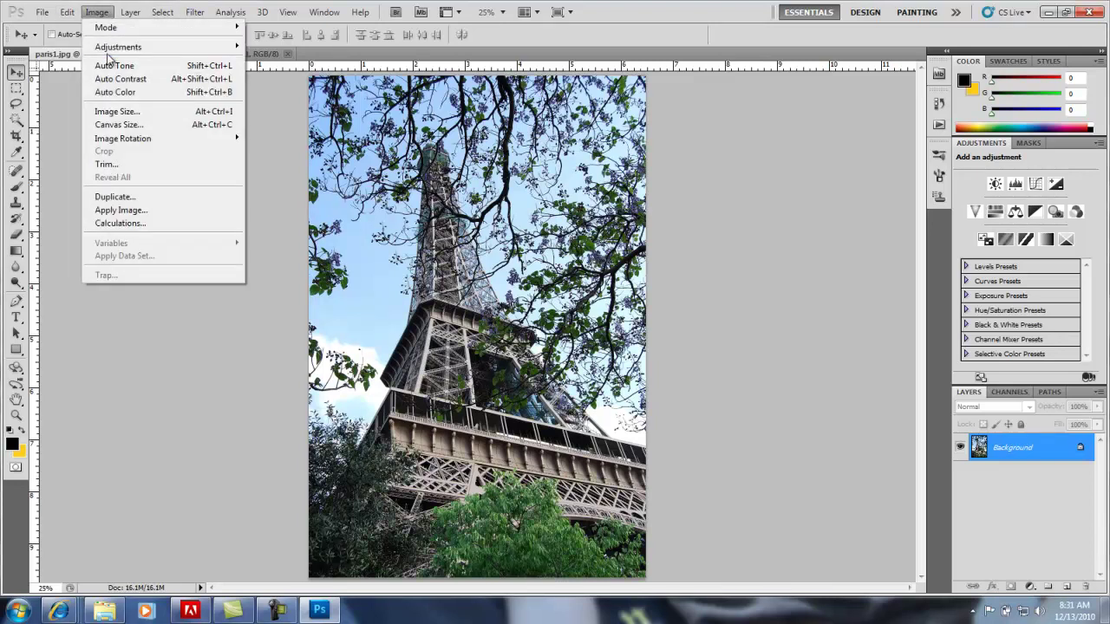
{"action": "mouse_move", "coordinate": [139, 144]}
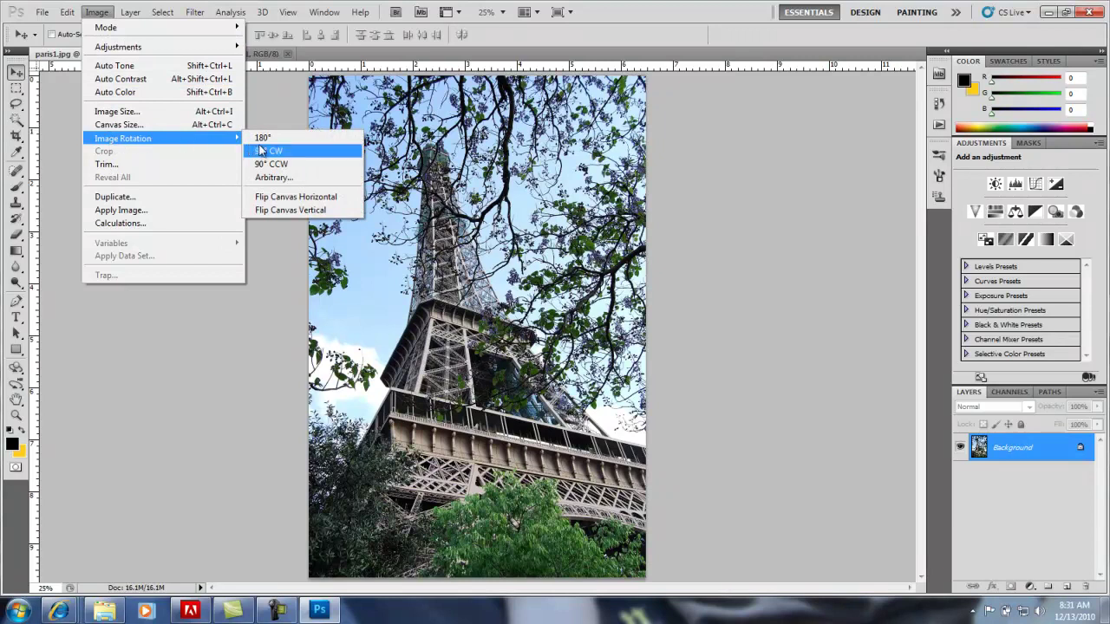
{"action": "left_click", "coordinate": [302, 154]}
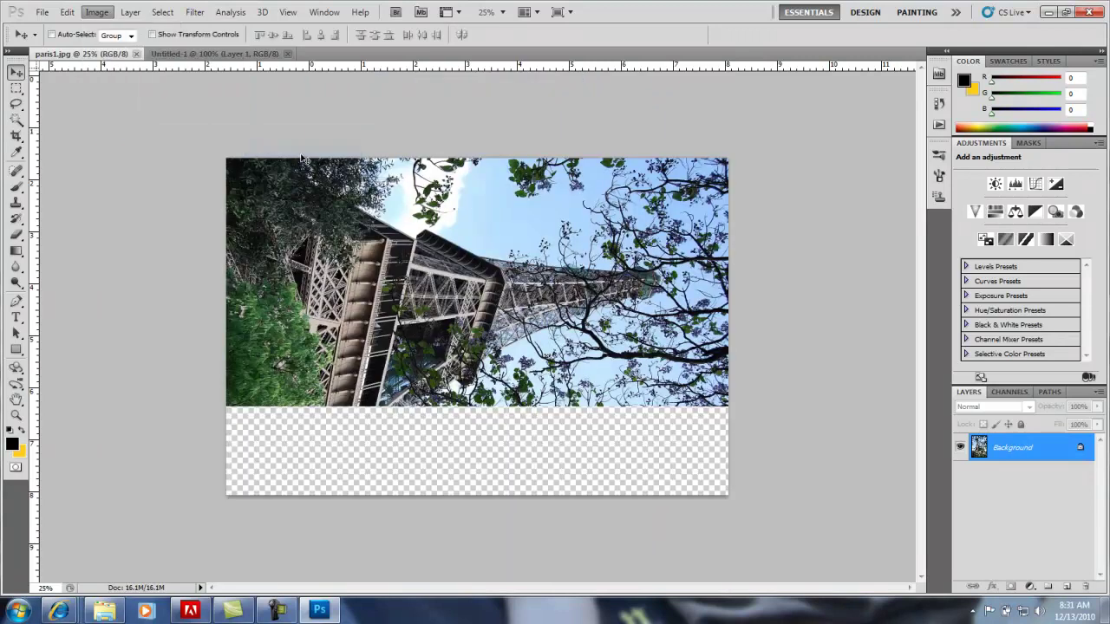
{"action": "left_click", "coordinate": [102, 13]}
{"action": "mouse_move", "coordinate": [154, 143]}
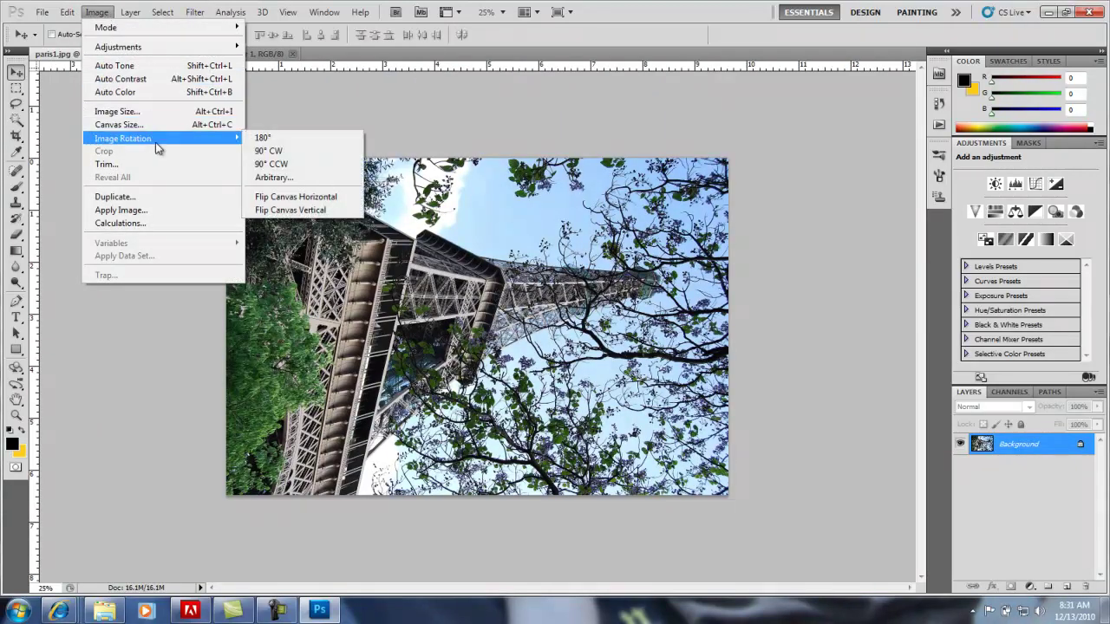
{"action": "left_click", "coordinate": [268, 154]}
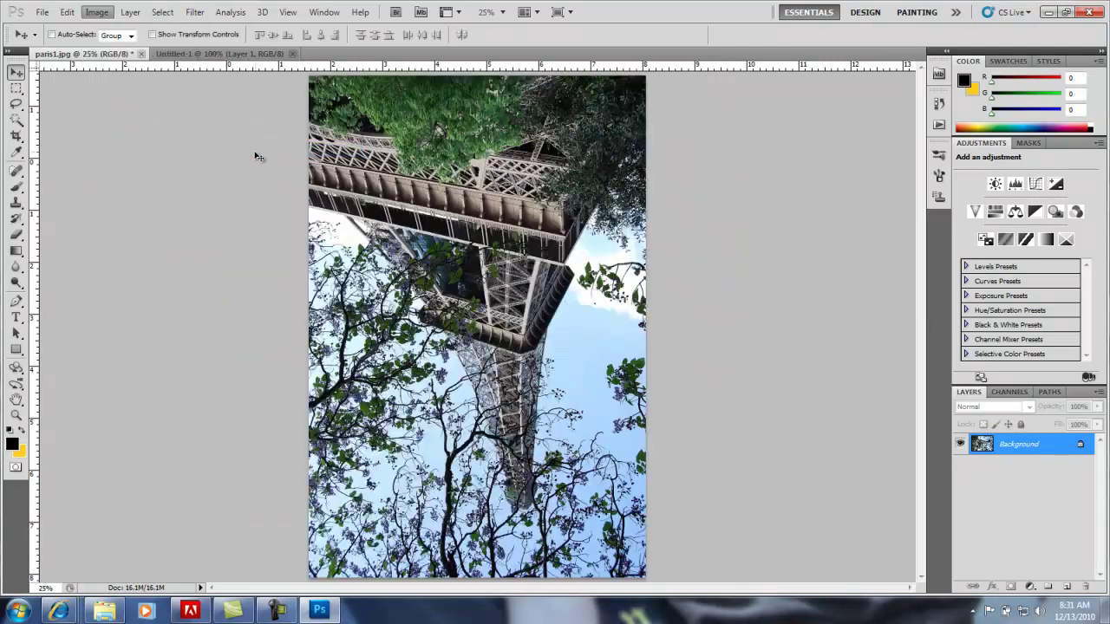
{"action": "left_click", "coordinate": [99, 12]}
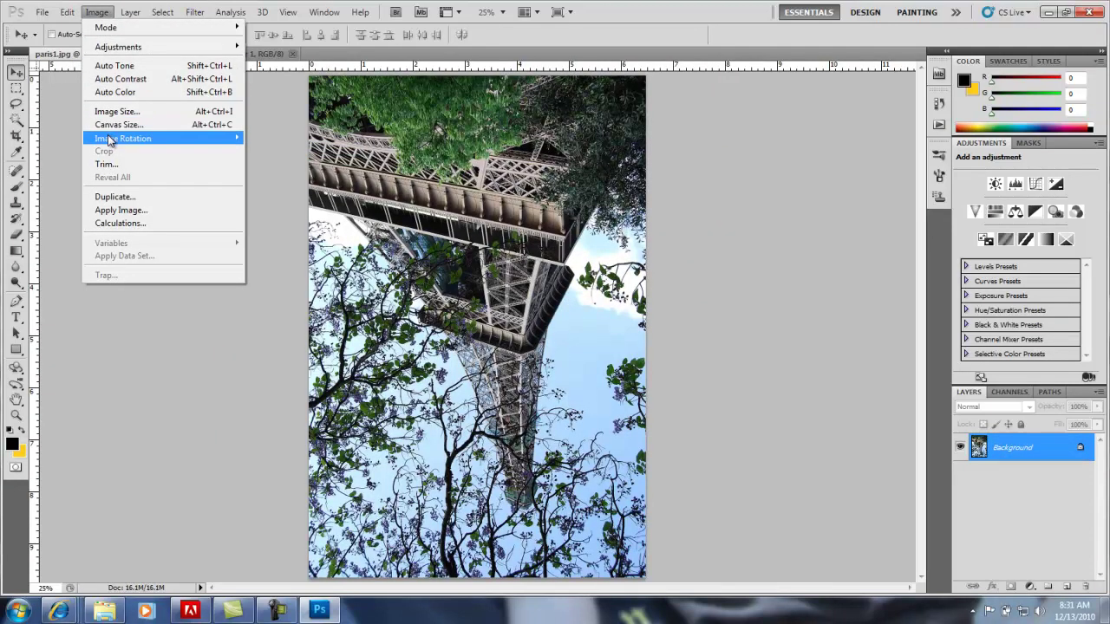
{"action": "mouse_move", "coordinate": [111, 139]}
{"action": "left_click", "coordinate": [260, 153]}
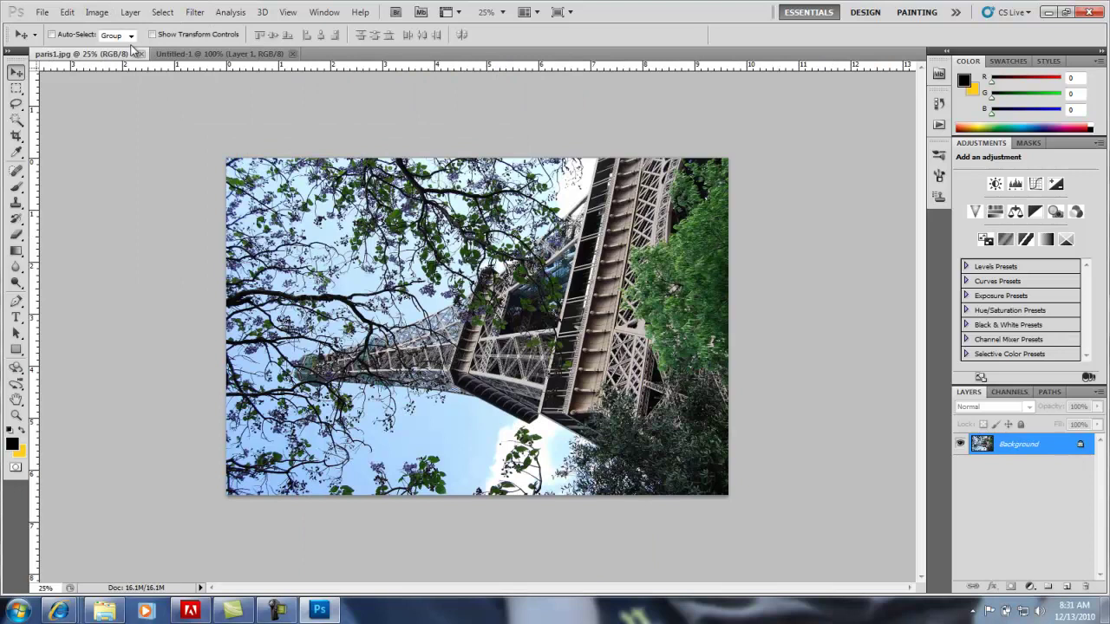
{"action": "left_click", "coordinate": [104, 14]}
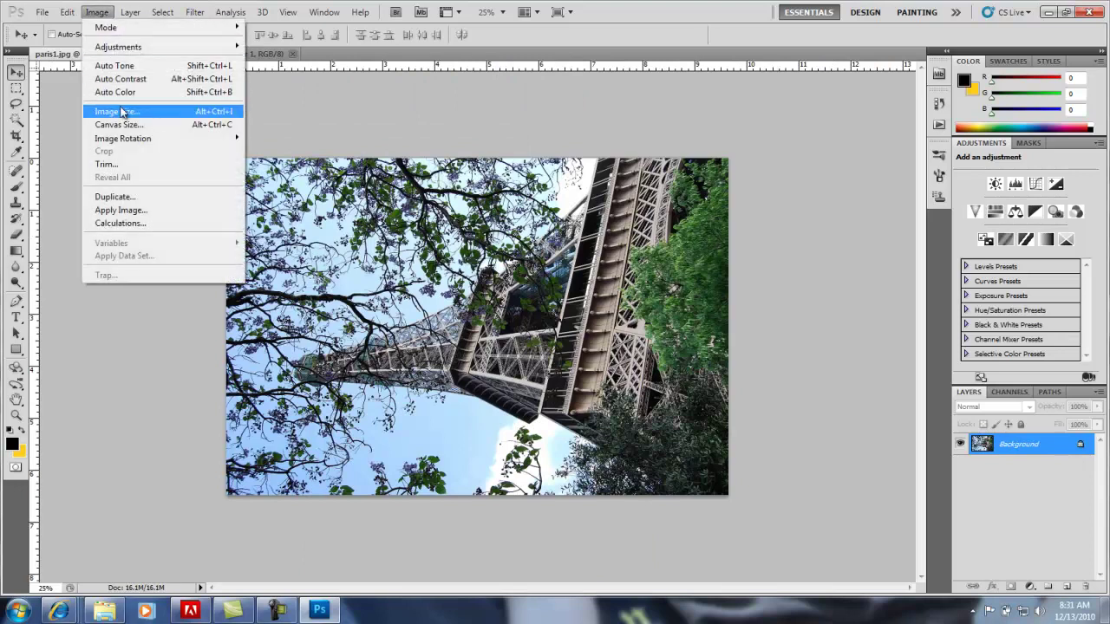
{"action": "mouse_move", "coordinate": [126, 142]}
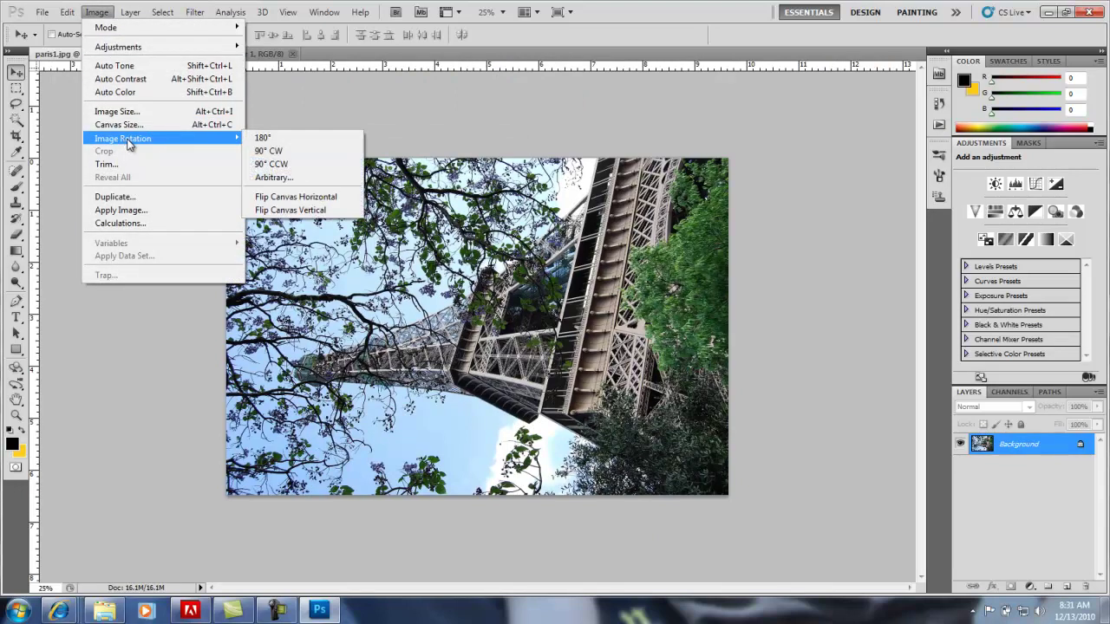
{"action": "left_click", "coordinate": [268, 151]}
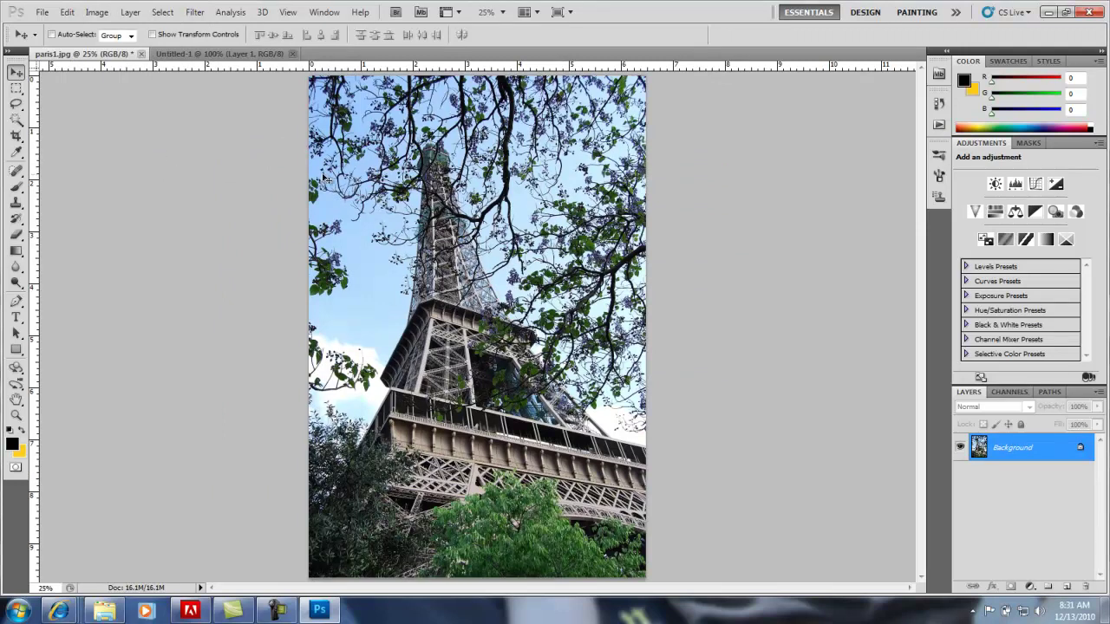
Turn on the rulers from the View menu
{"action": "left_click", "coordinate": [323, 12]}
{"action": "mouse_move", "coordinate": [291, 12]}
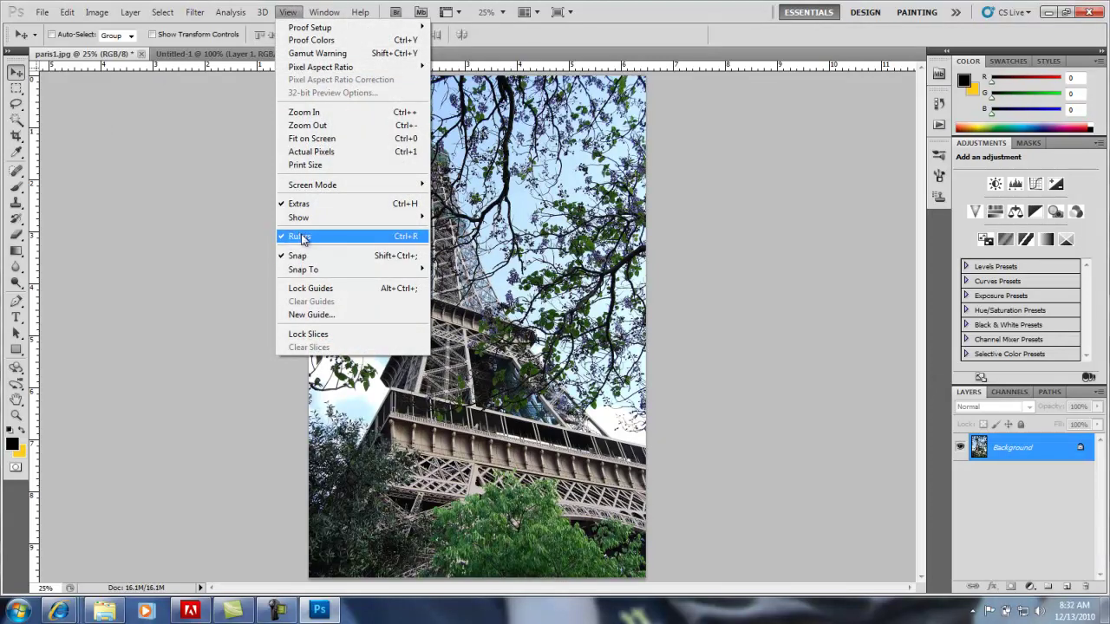
{"action": "left_click", "coordinate": [612, 67]}
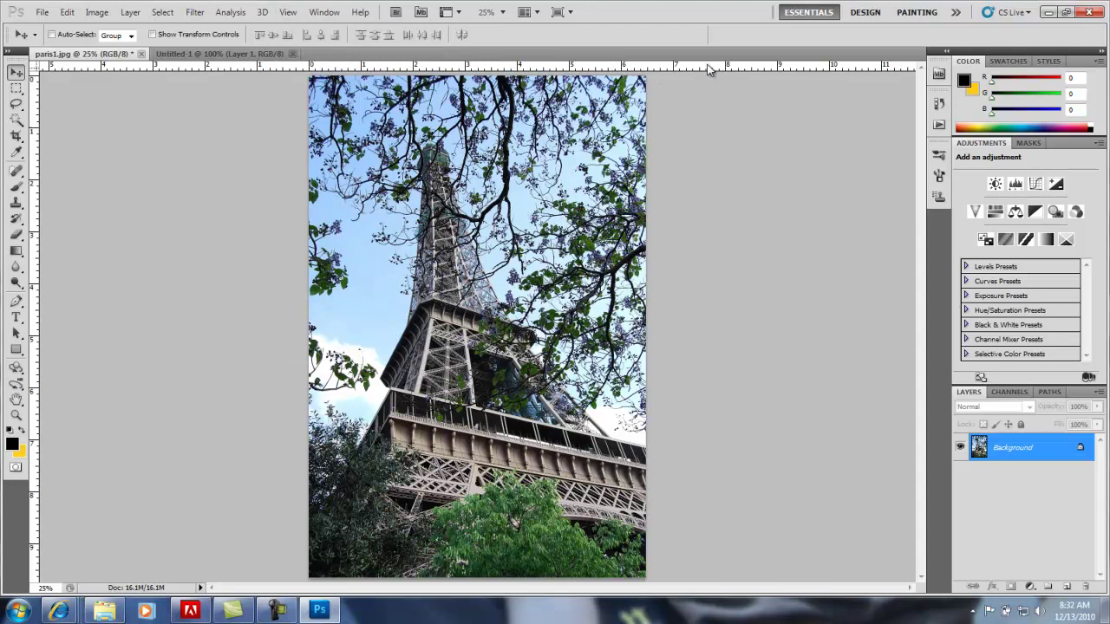
Drag guides to the photo's top, bottom, left and right edges
{"action": "left_click_drag", "start_coordinate": [692, 81], "coordinate": [680, 102]}
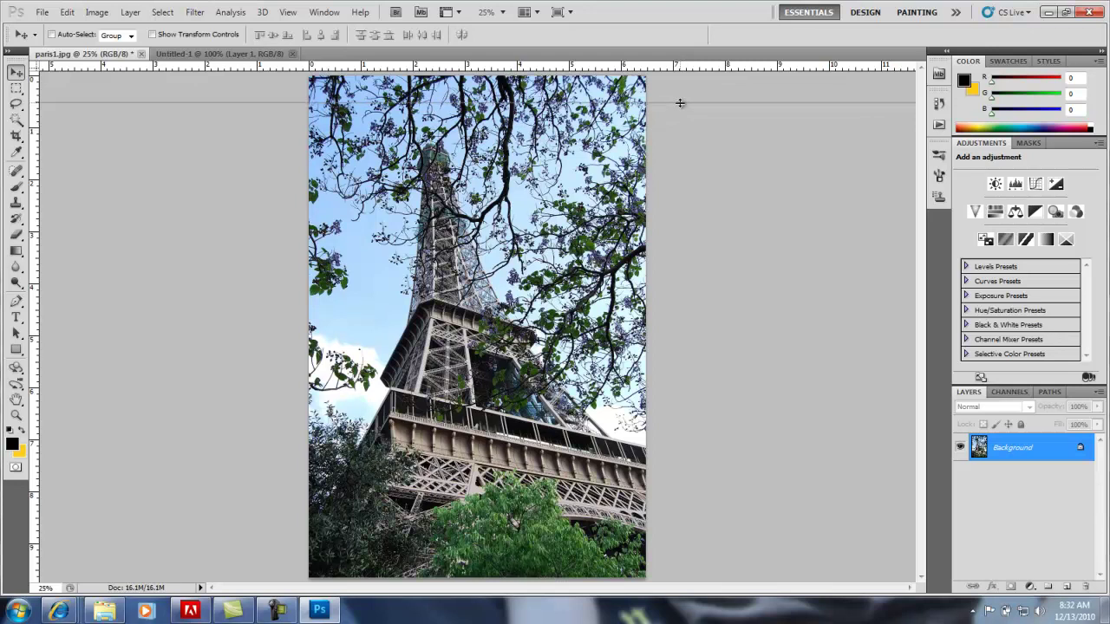
{"action": "left_click_drag", "start_coordinate": [680, 103], "coordinate": [679, 102]}
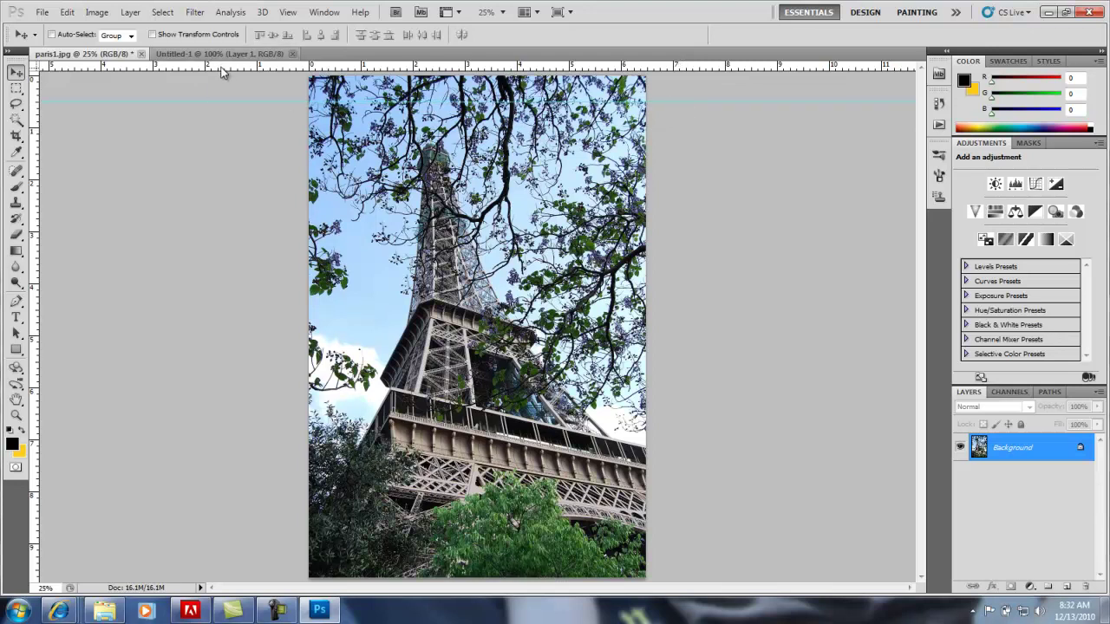
{"action": "left_click_drag", "start_coordinate": [223, 67], "coordinate": [260, 561]}
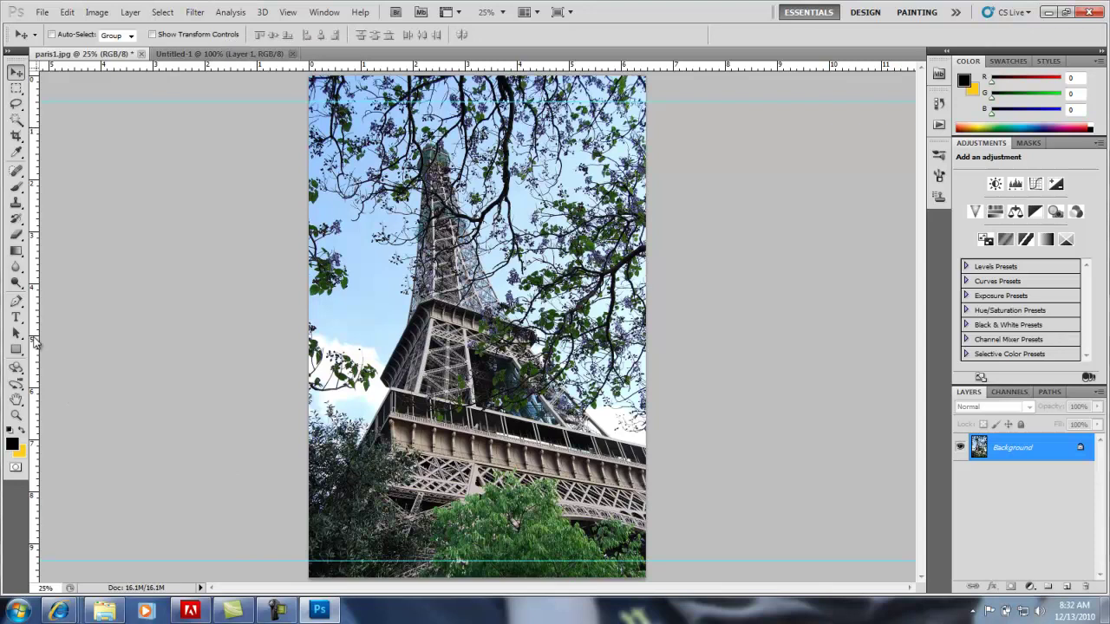
{"action": "left_click_drag", "start_coordinate": [37, 347], "coordinate": [325, 350]}
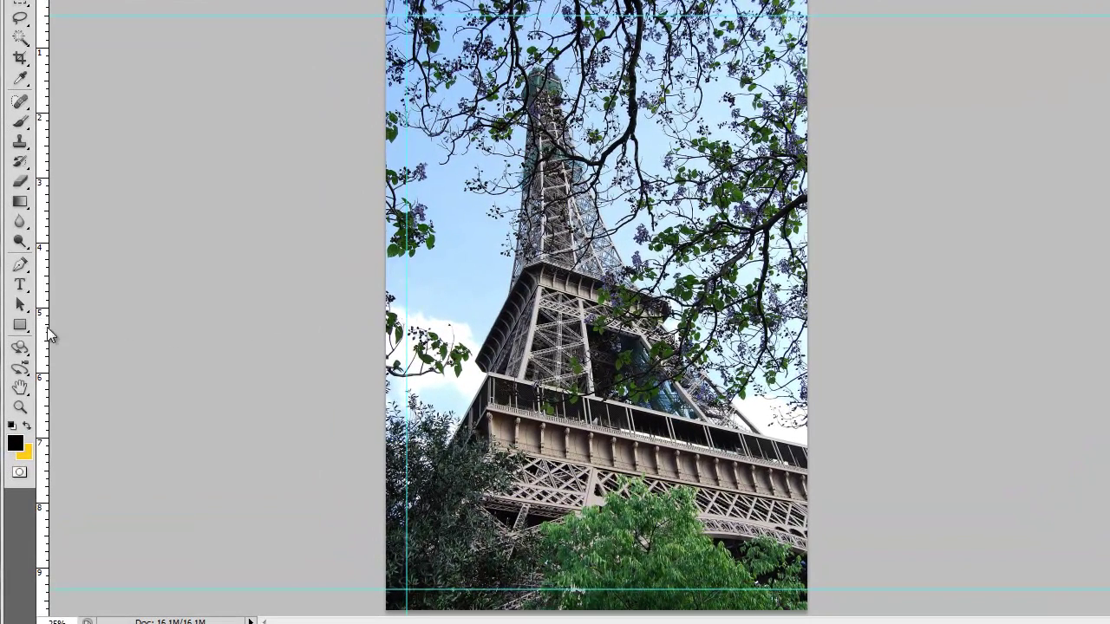
{"action": "left_click_drag", "start_coordinate": [50, 335], "coordinate": [806, 292]}
Crop paris1.jpg to the guide-bounded area, shrinking it from 16.1M to 14.0M
{"action": "left_click", "coordinate": [20, 58]}
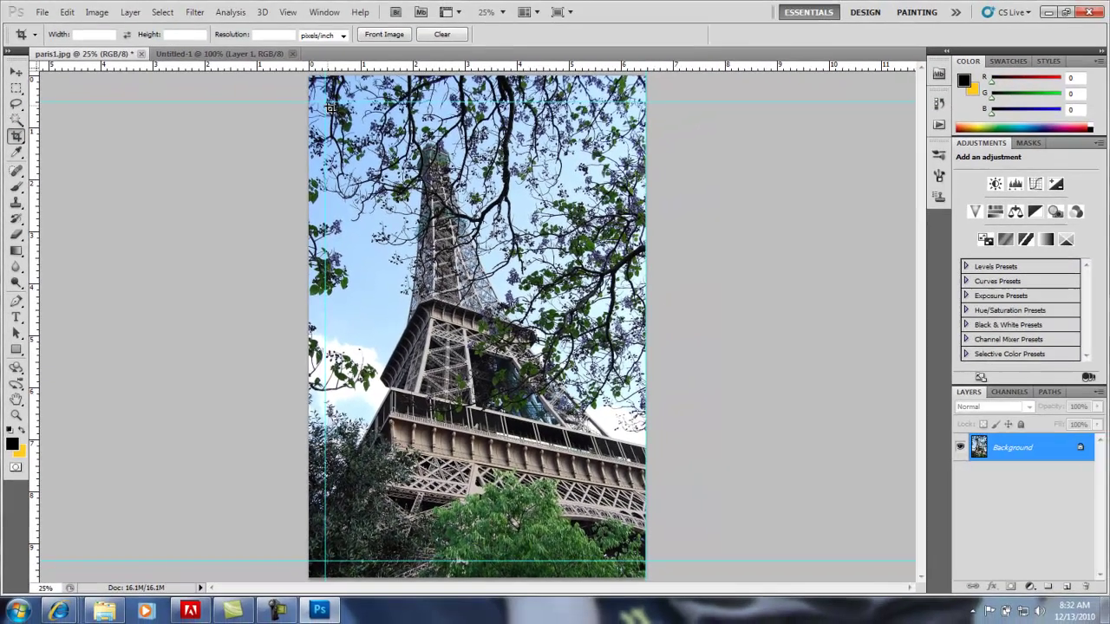
{"action": "left_click_drag", "start_coordinate": [330, 108], "coordinate": [646, 562]}
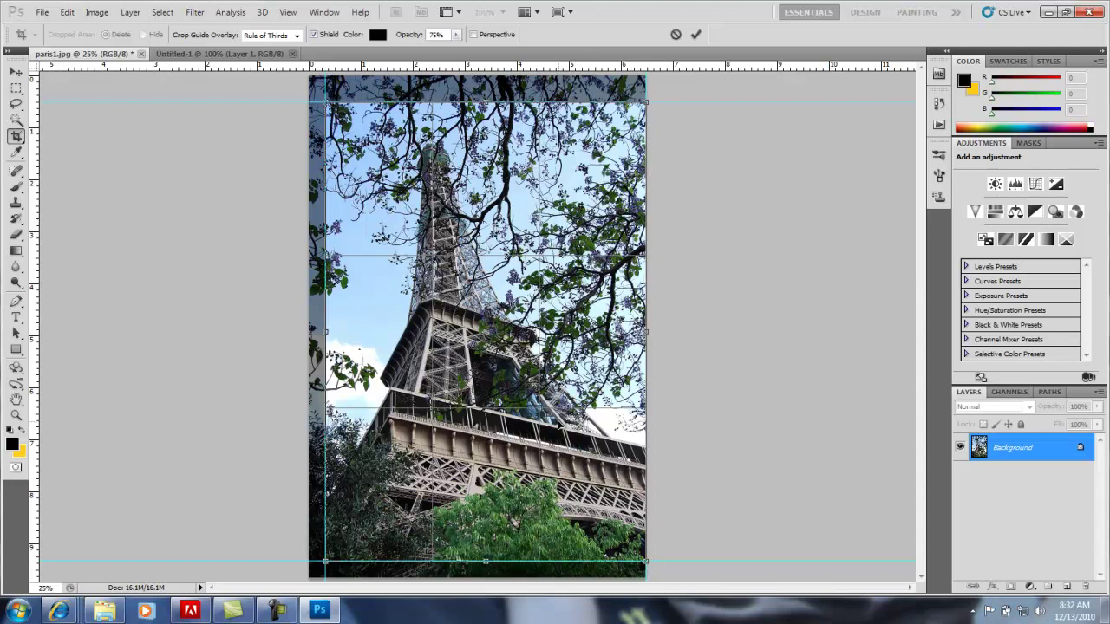
{"action": "right_click", "coordinate": [378, 190]}
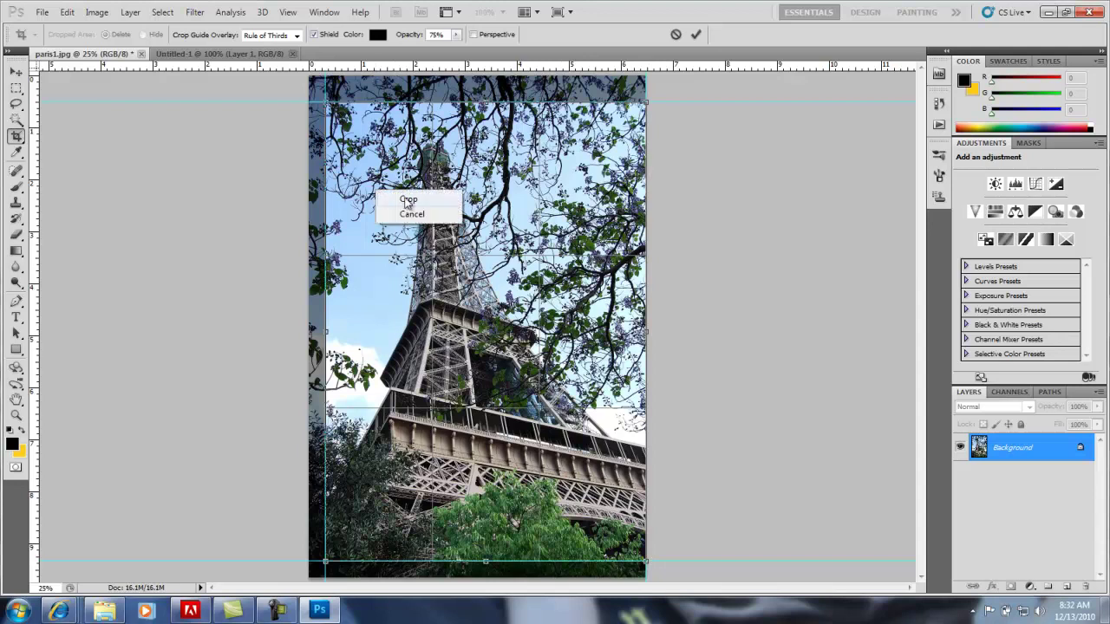
{"action": "left_click", "coordinate": [396, 196]}
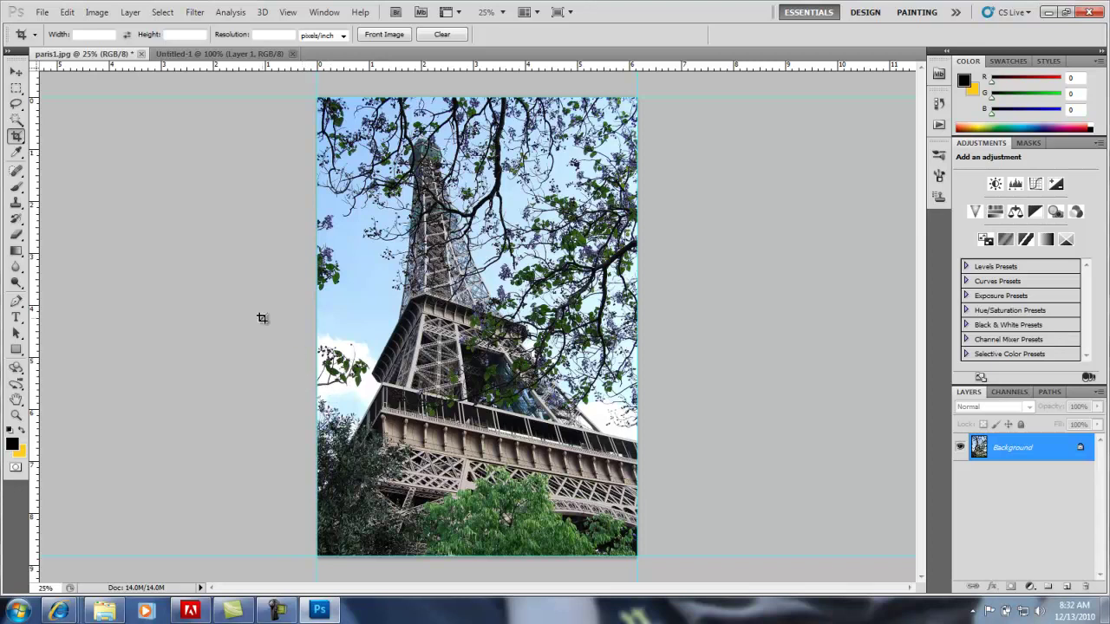
Clear all guides via View > Clear Guides, ending on the paris1.jpg tab
{"action": "left_click", "coordinate": [288, 13]}
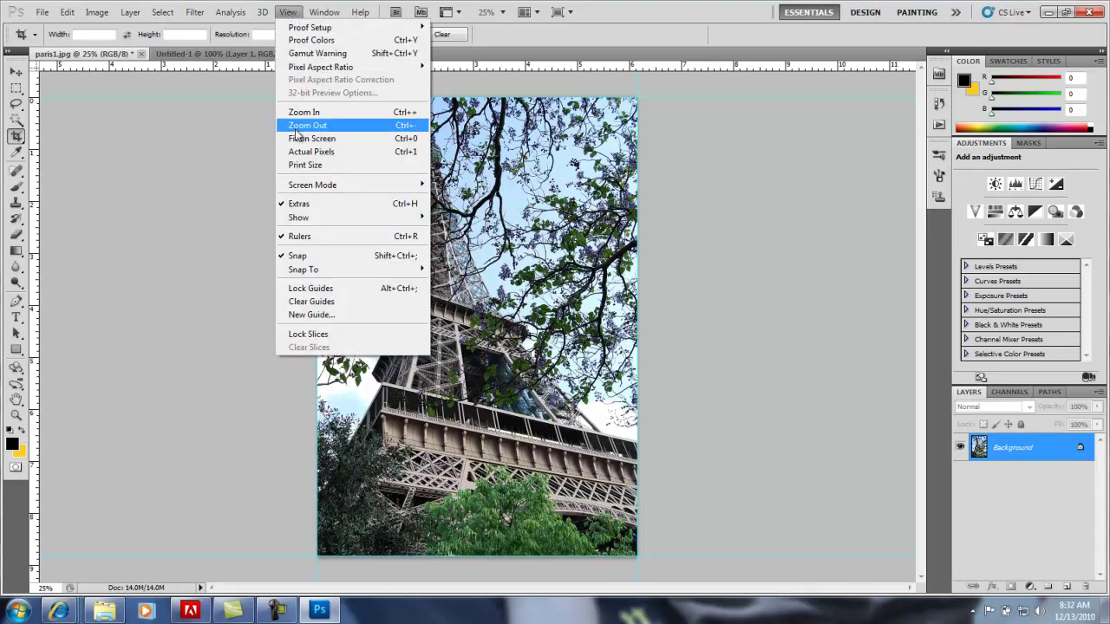
{"action": "left_click", "coordinate": [310, 300]}
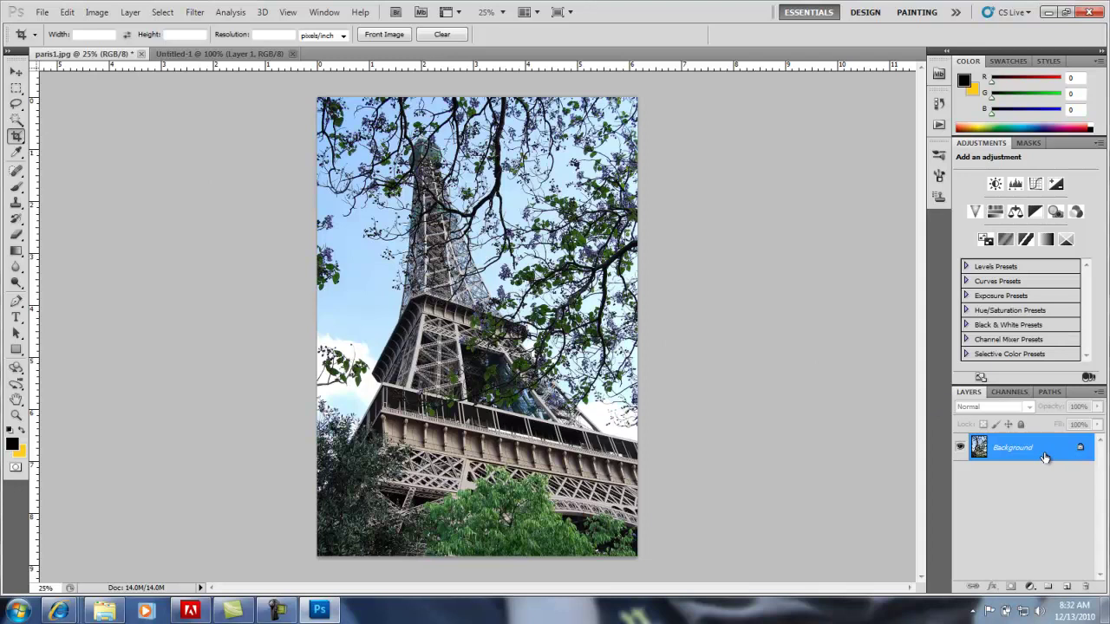
{"action": "left_click", "coordinate": [204, 54]}
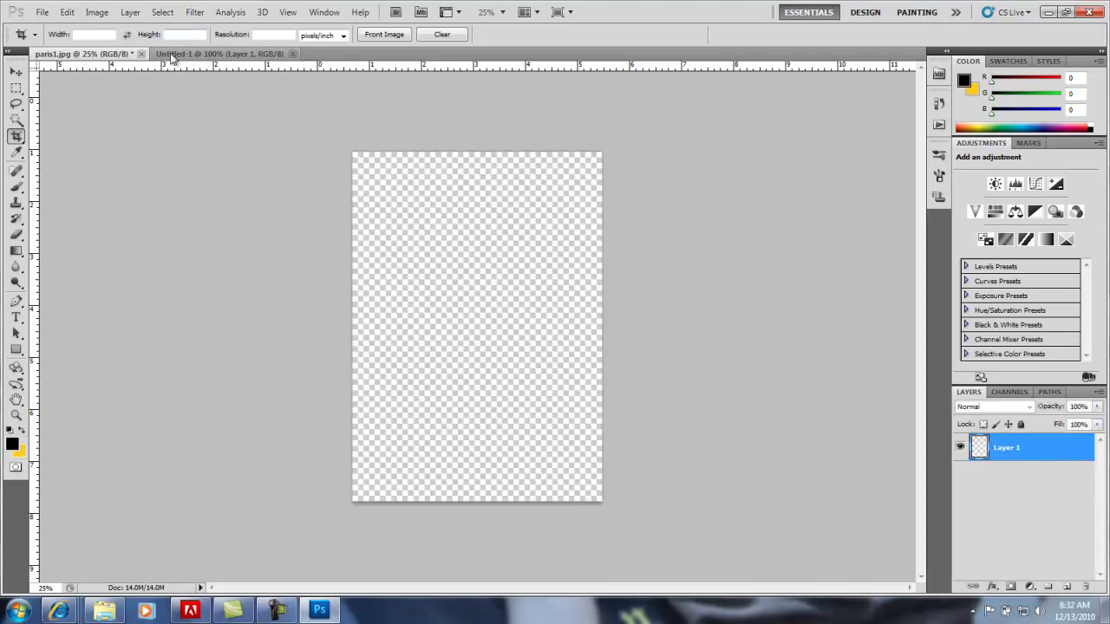
{"action": "left_click", "coordinate": [102, 54]}
{"action": "left_click", "coordinate": [179, 56]}
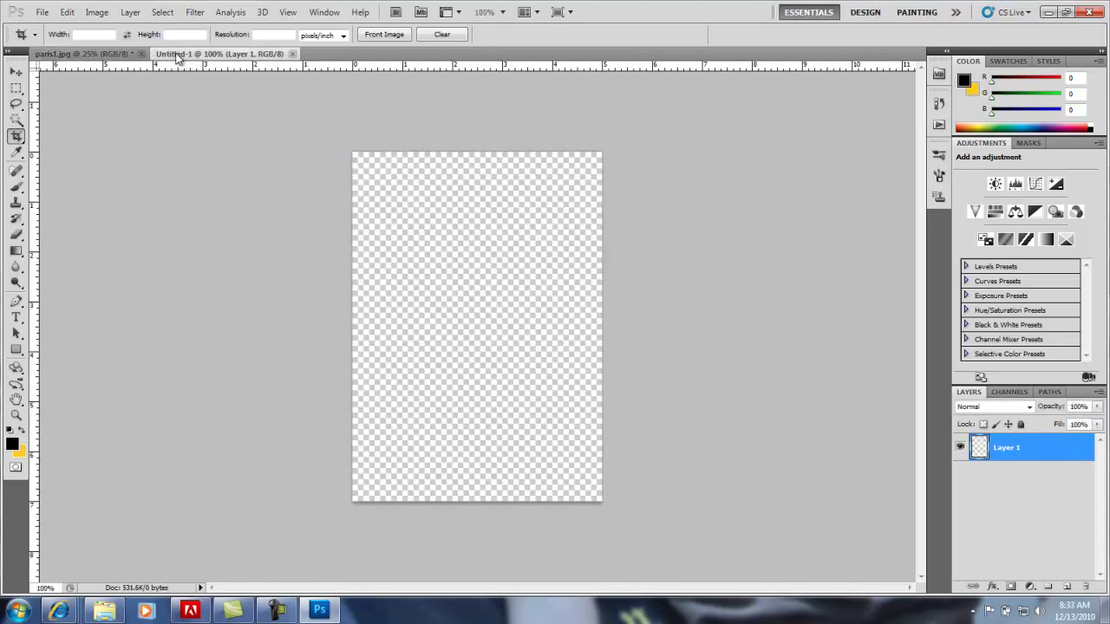
{"action": "left_click", "coordinate": [93, 55]}
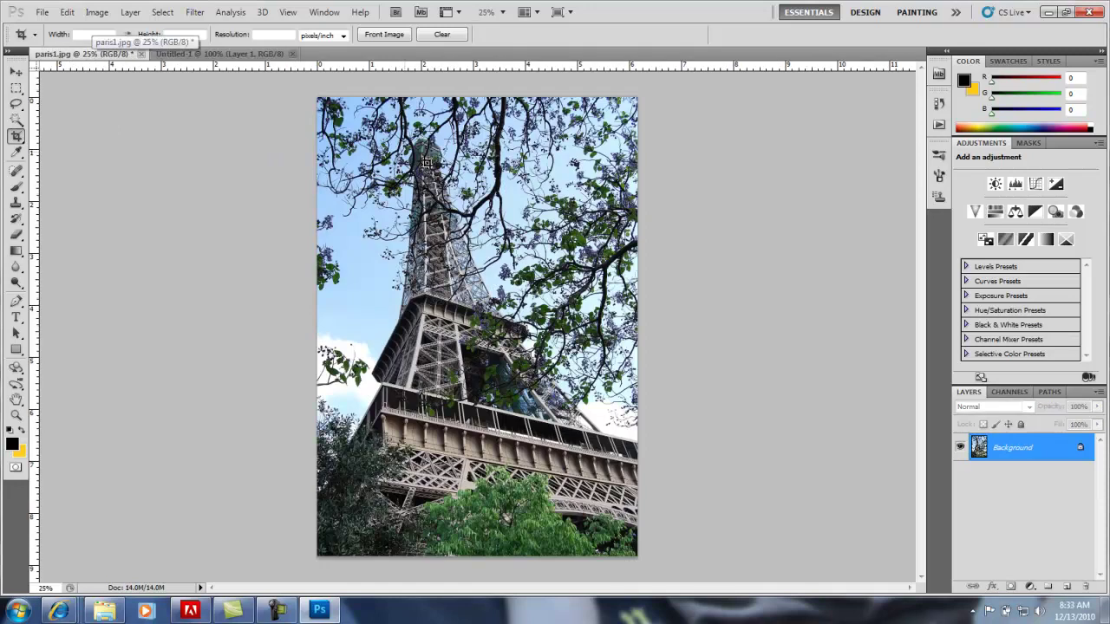
Duplicate the Background layer as Background copy within paris1.jpg
{"action": "right_click", "coordinate": [1028, 457]}
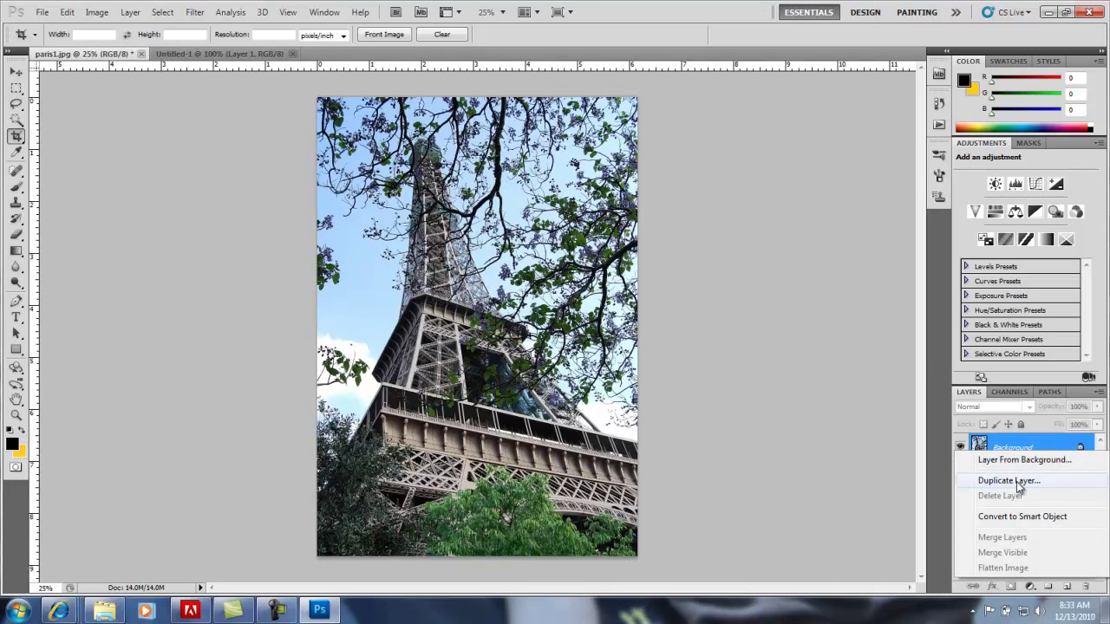
{"action": "left_click", "coordinate": [1044, 481]}
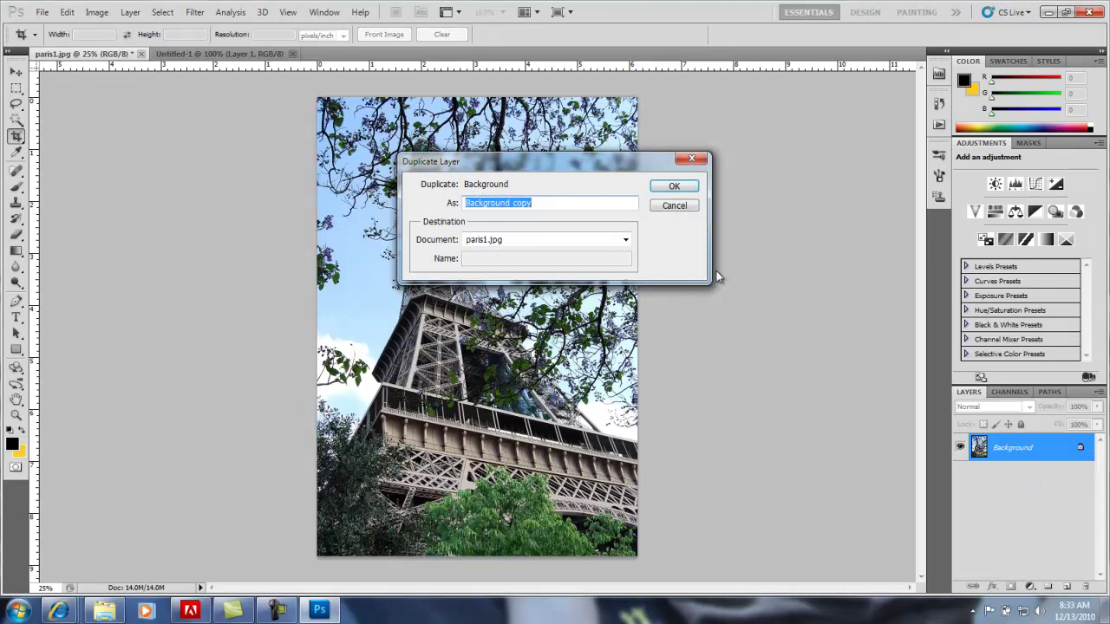
{"action": "left_click", "coordinate": [625, 242]}
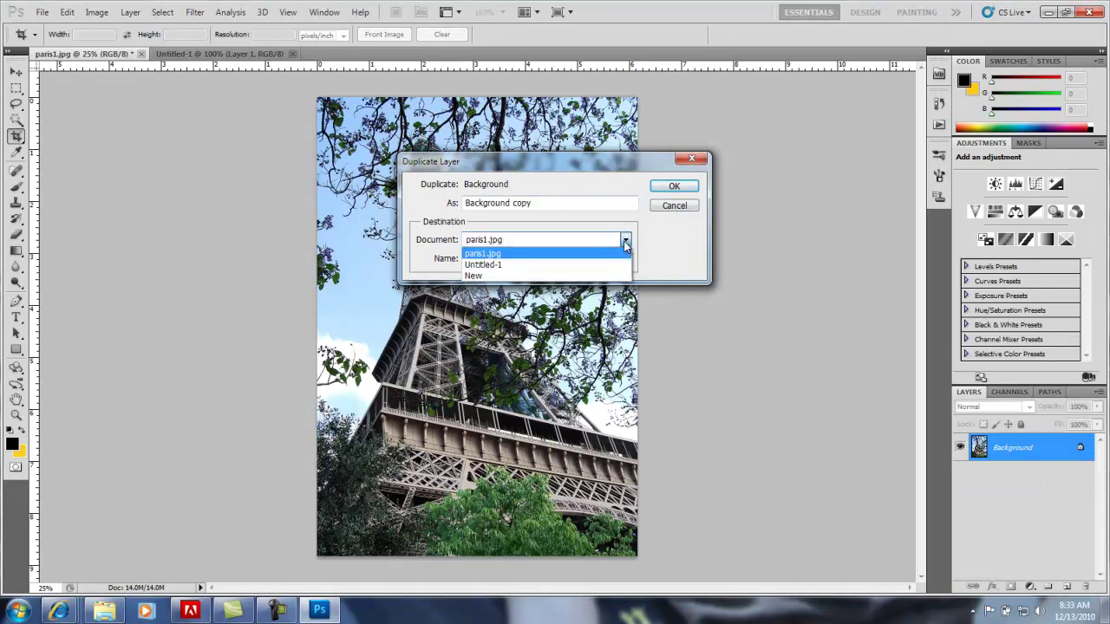
{"action": "left_click", "coordinate": [625, 246]}
{"action": "left_click", "coordinate": [662, 188]}
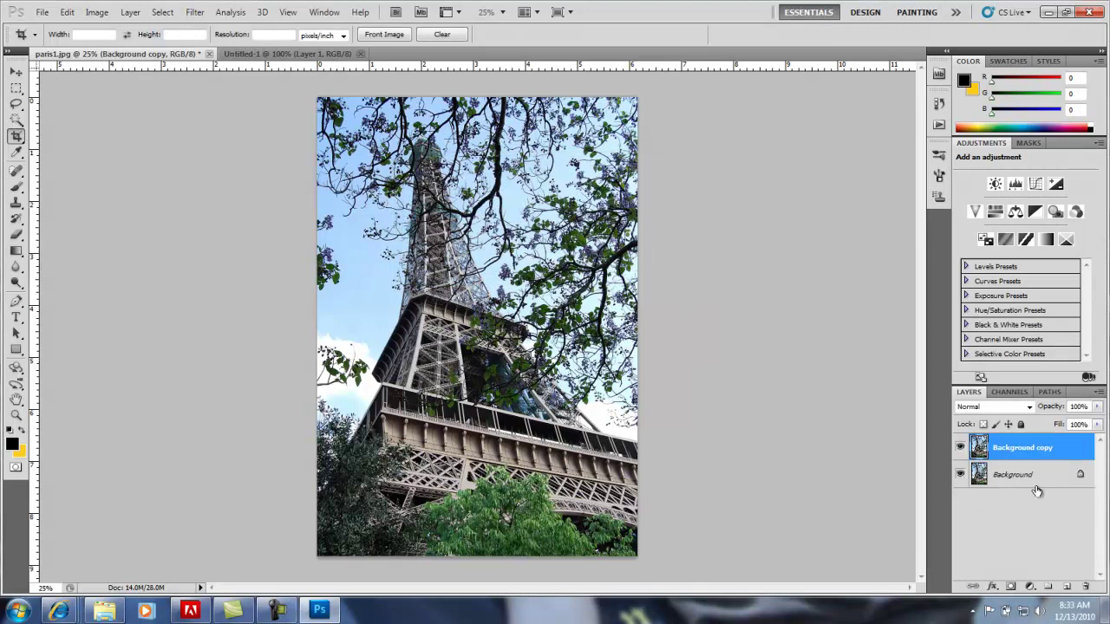
Hide the original Background layer so only Background copy stays visible
{"action": "left_click", "coordinate": [1001, 480]}
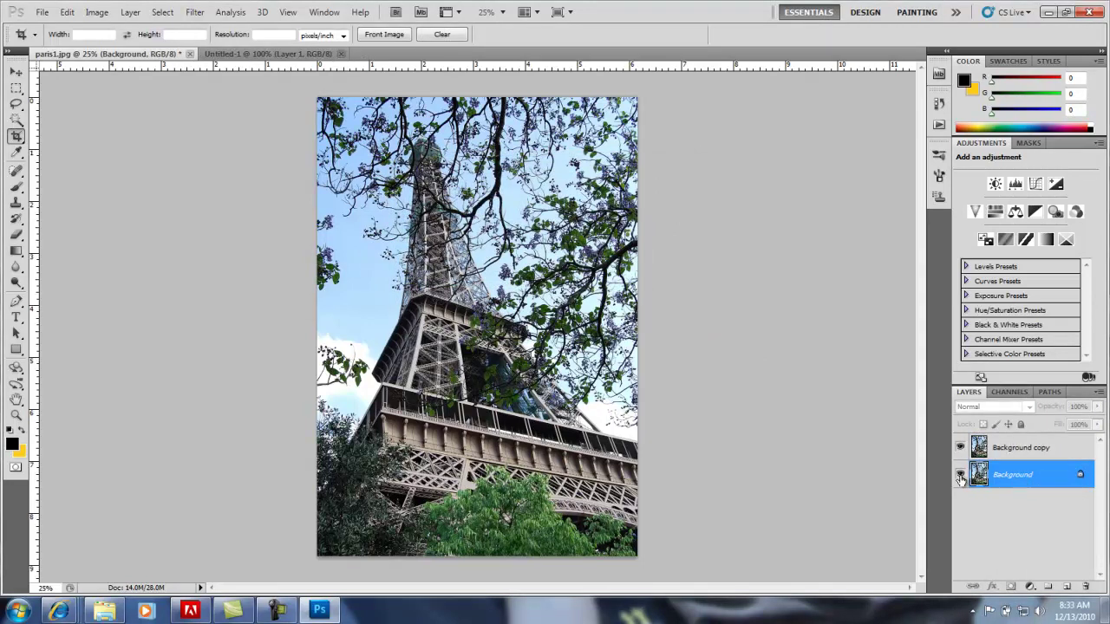
{"action": "left_click", "coordinate": [1050, 451]}
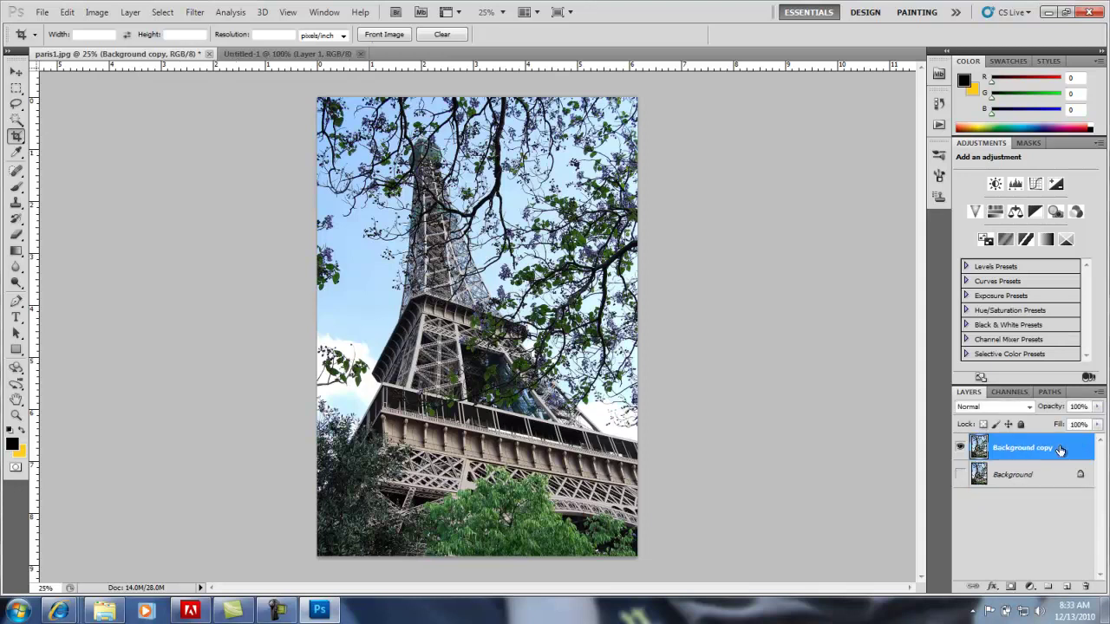
{"action": "left_click", "coordinate": [960, 448]}
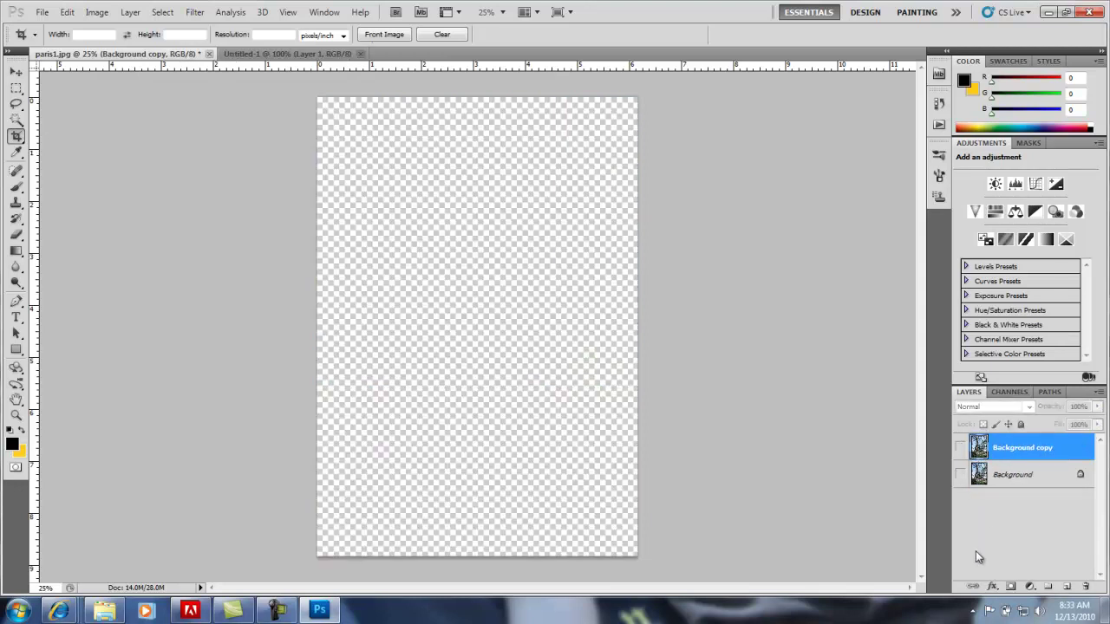
{"action": "left_click", "coordinate": [960, 447]}
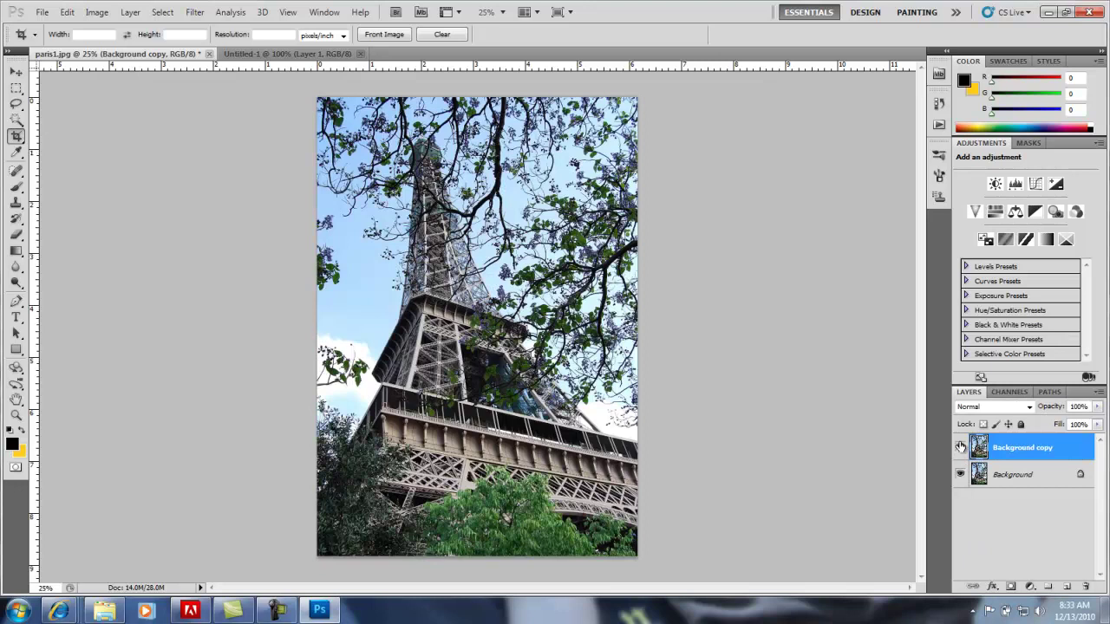
{"action": "left_click", "coordinate": [959, 447]}
{"action": "left_click", "coordinate": [959, 474]}
{"action": "left_click", "coordinate": [960, 446]}
Duplicate the Background copy layer into the Untitled-1 document and switch to Untitled-1
{"action": "right_click", "coordinate": [1057, 446]}
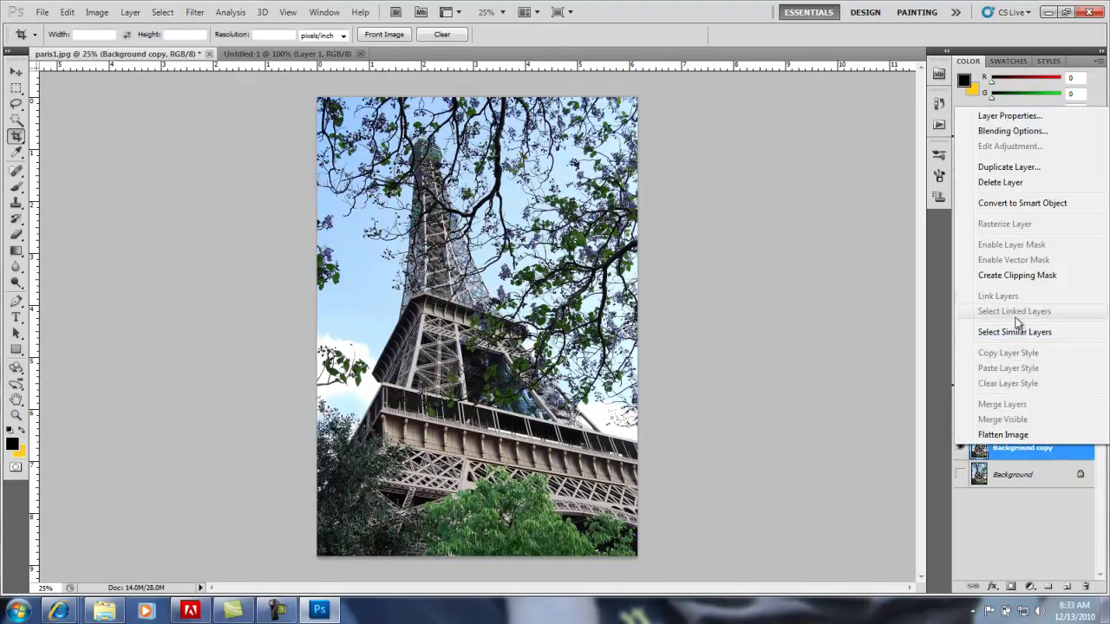
{"action": "left_click", "coordinate": [1010, 169]}
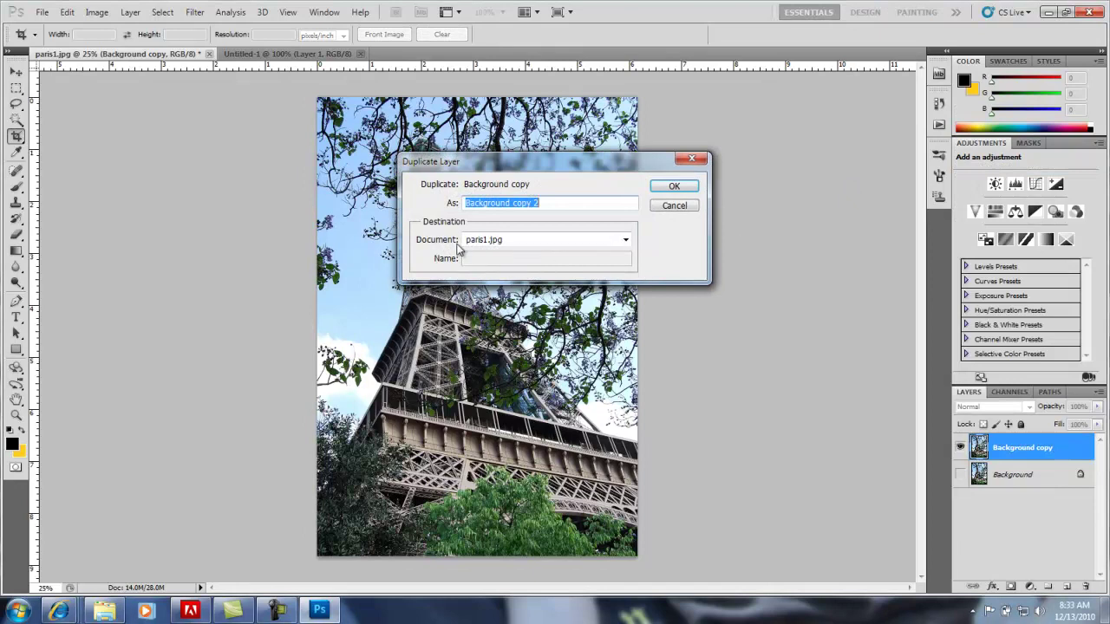
{"action": "left_click", "coordinate": [625, 240]}
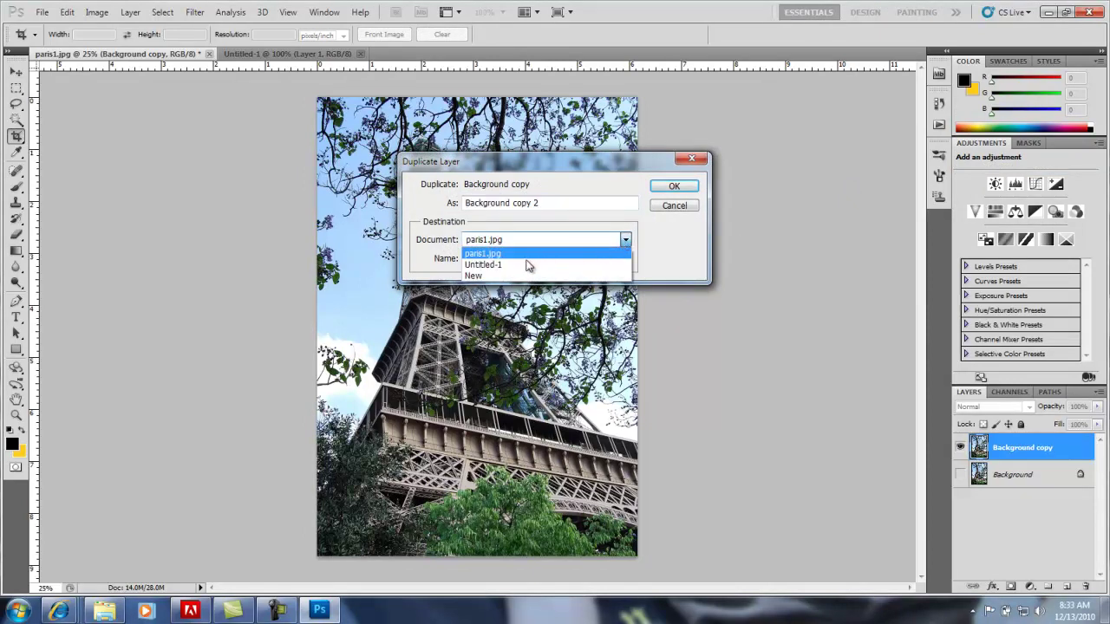
{"action": "left_click", "coordinate": [497, 265]}
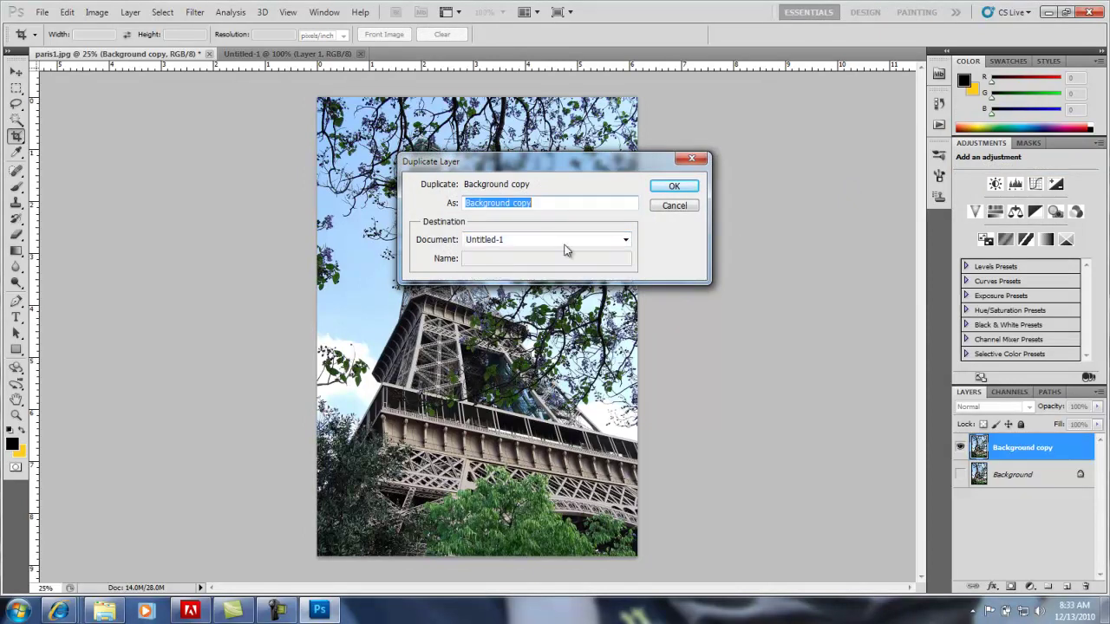
{"action": "left_click", "coordinate": [671, 189]}
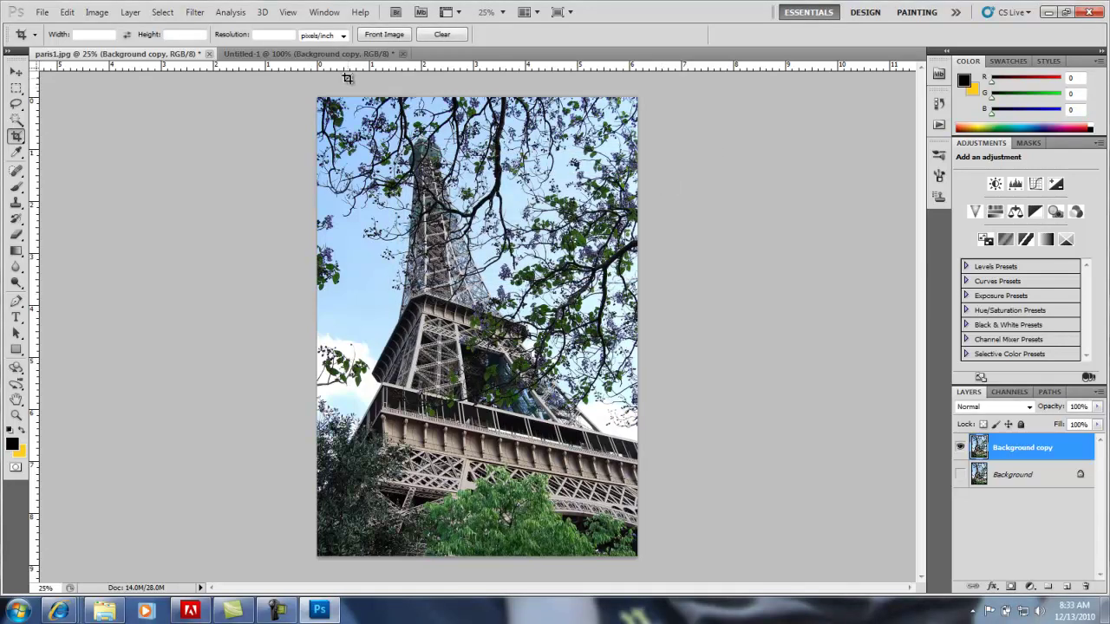
{"action": "left_click", "coordinate": [308, 54]}
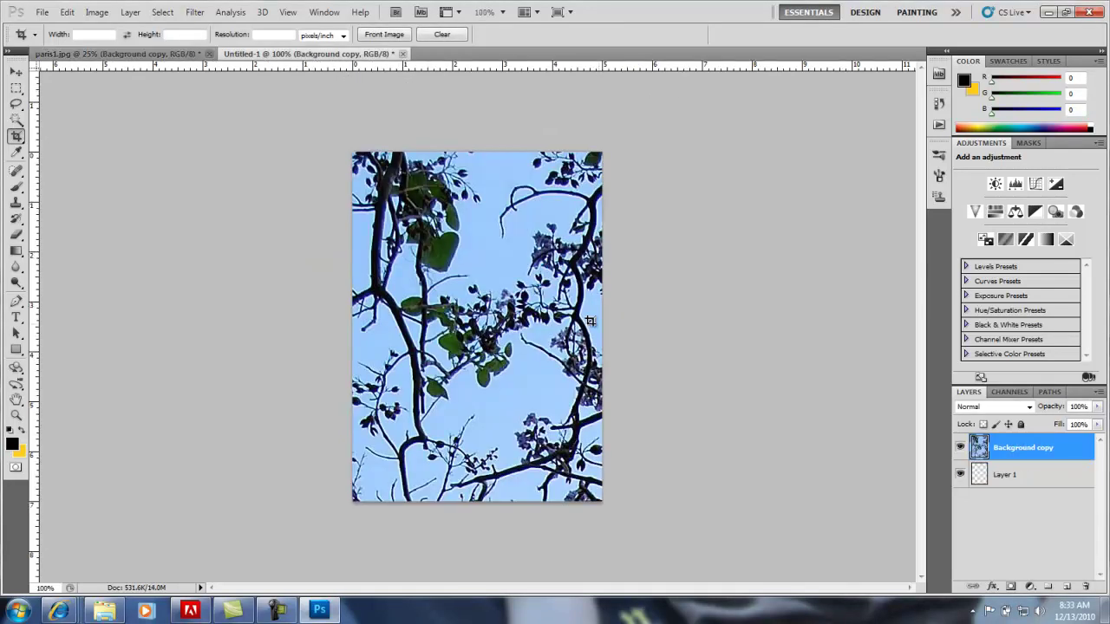
{"action": "left_click", "coordinate": [16, 72]}
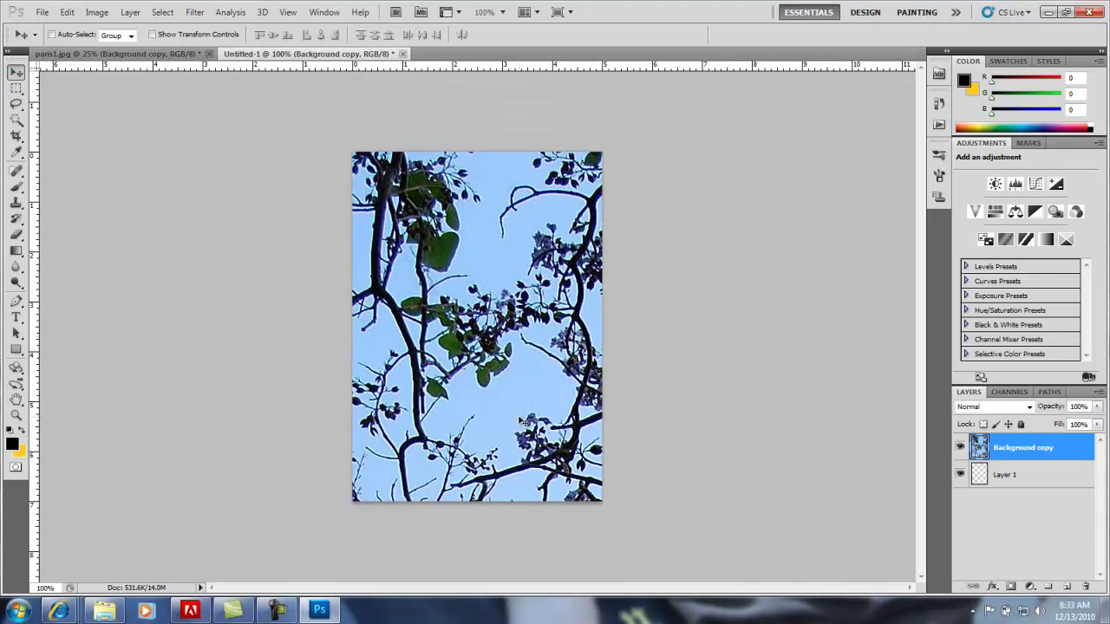
Drag the photo in Untitled-1 so the tower's top shows, then enter Free Transform
{"action": "left_click_drag", "start_coordinate": [522, 422], "coordinate": [459, 522]}
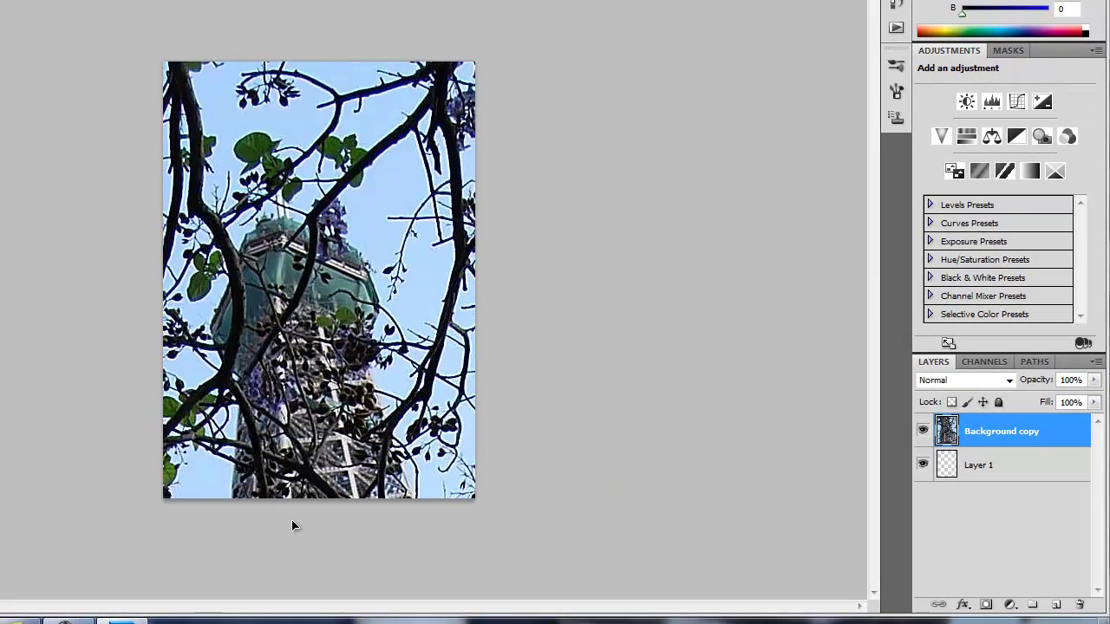
{"action": "left_click_drag", "start_coordinate": [286, 321], "coordinate": [170, 182]}
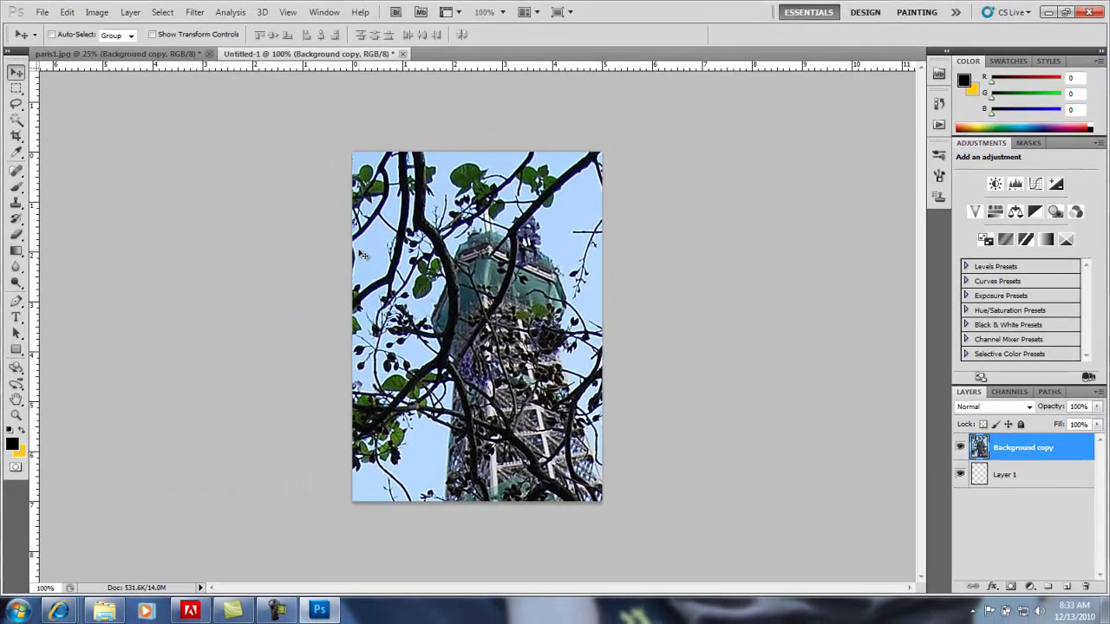
{"action": "key", "text": "ctrl+t"}
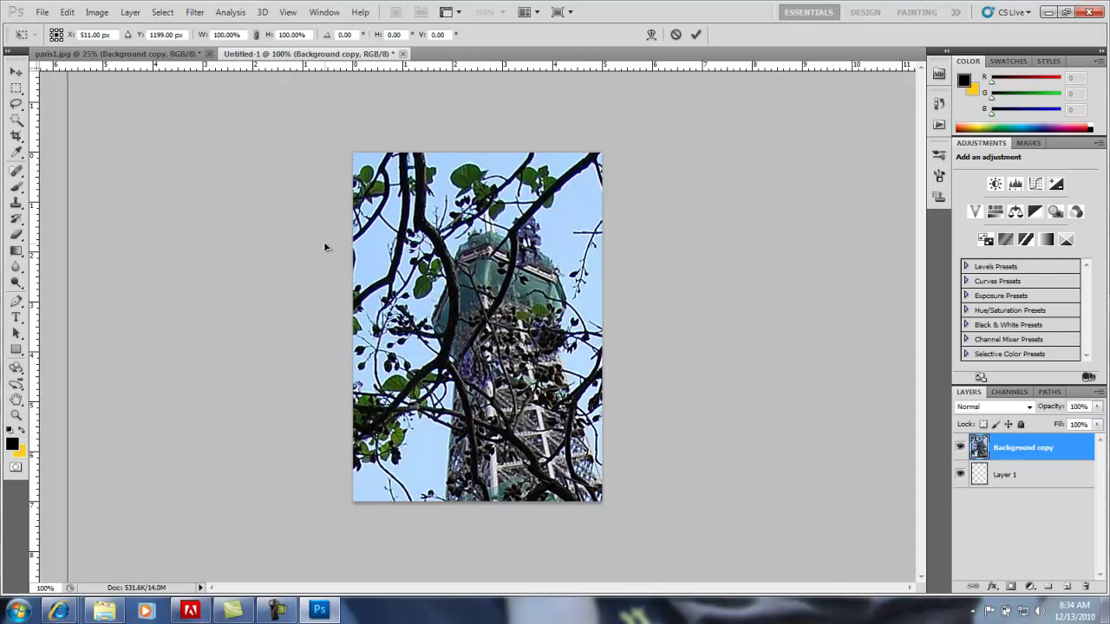
Scale the pasted photo down to about 17.44% onto the 5x7 page, viewing at 100%
{"action": "key", "text": "ctrl+minus"}
{"action": "key", "text": "ctrl+minus"}
{"action": "key", "text": "ctrl+minus"}
{"action": "key", "text": "ctrl+minus"}
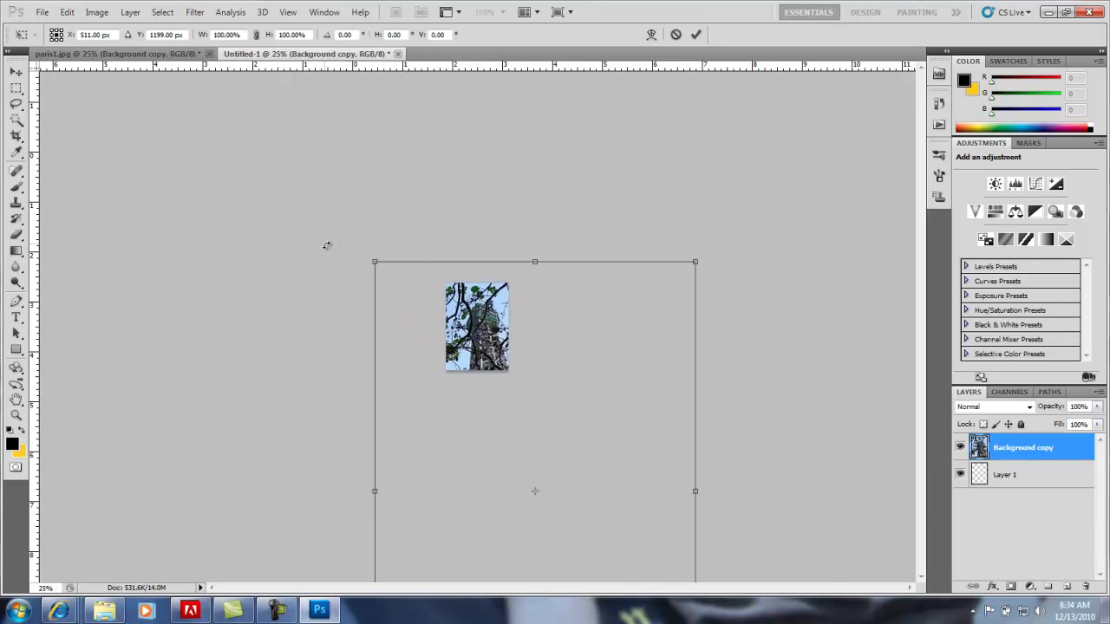
{"action": "key", "text": "ctrl+minus"}
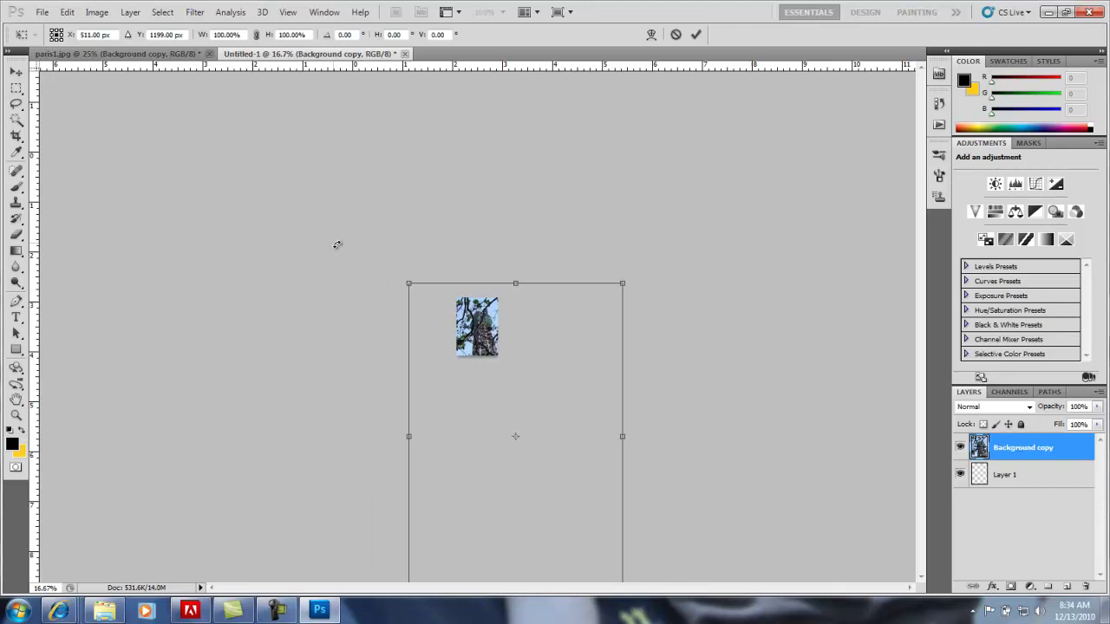
{"action": "left_click_drag", "start_coordinate": [547, 379], "coordinate": [552, 278]}
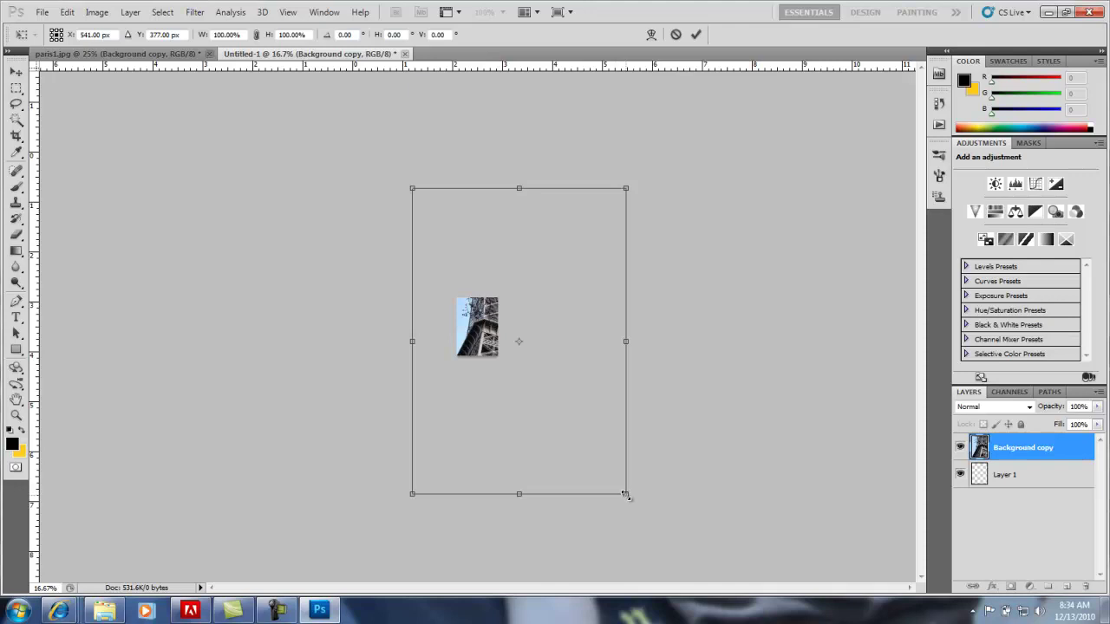
{"action": "left_click_drag", "start_coordinate": [625, 494], "coordinate": [476, 286]}
{"action": "left_click_drag", "start_coordinate": [455, 235], "coordinate": [487, 322]}
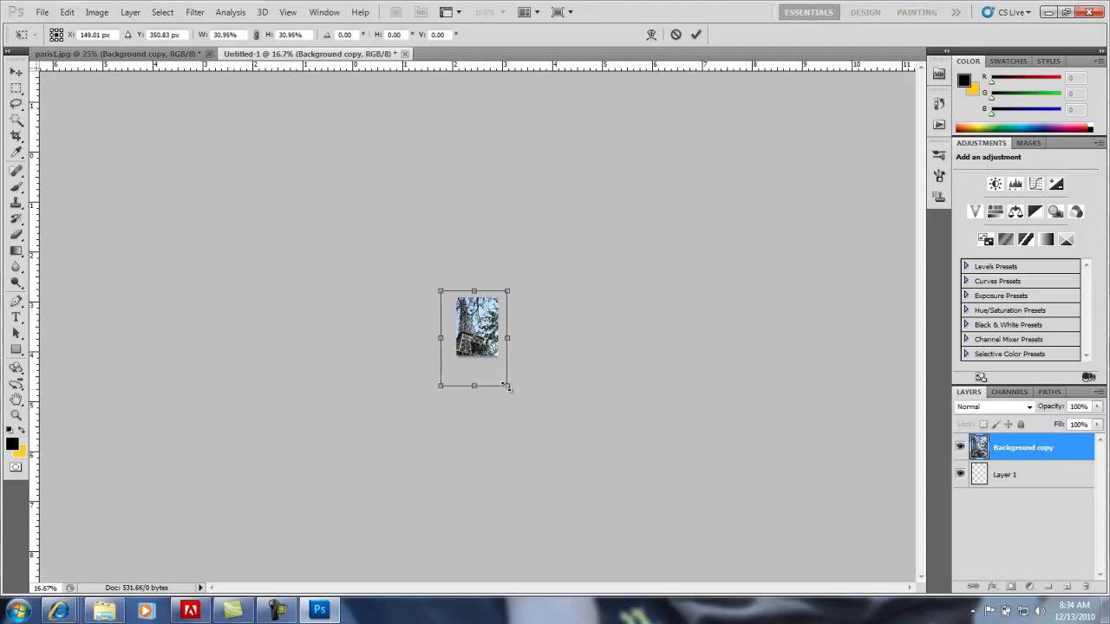
{"action": "left_click_drag", "start_coordinate": [508, 387], "coordinate": [480, 313]}
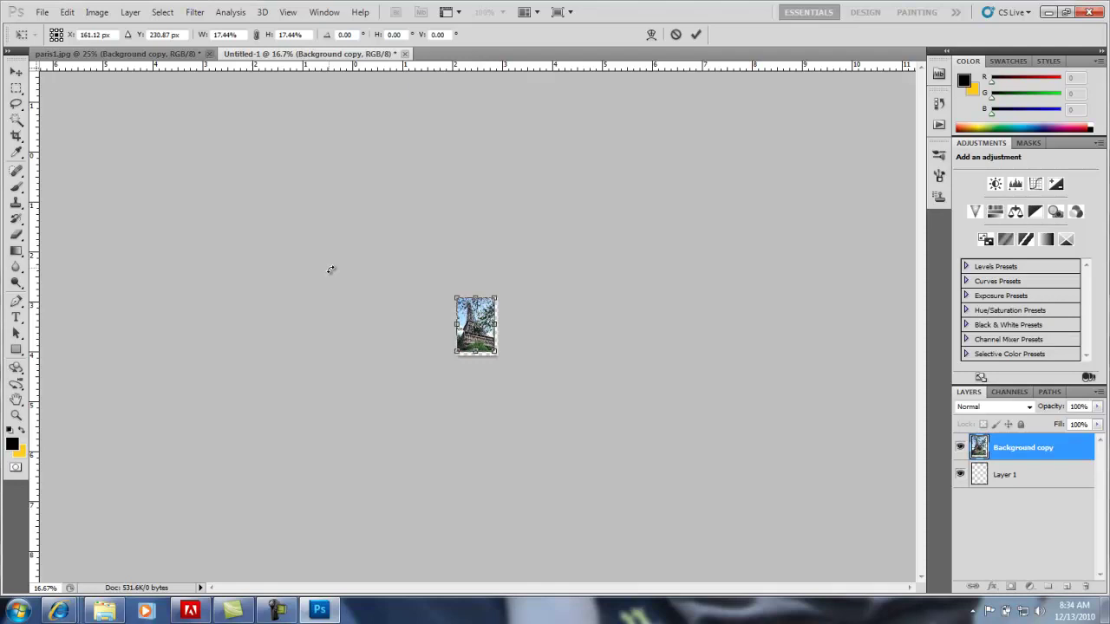
{"action": "key", "text": "ctrl+plus"}
{"action": "key", "text": "ctrl+plus"}
{"action": "key", "text": "ctrl+plus"}
{"action": "key", "text": "ctrl+plus"}
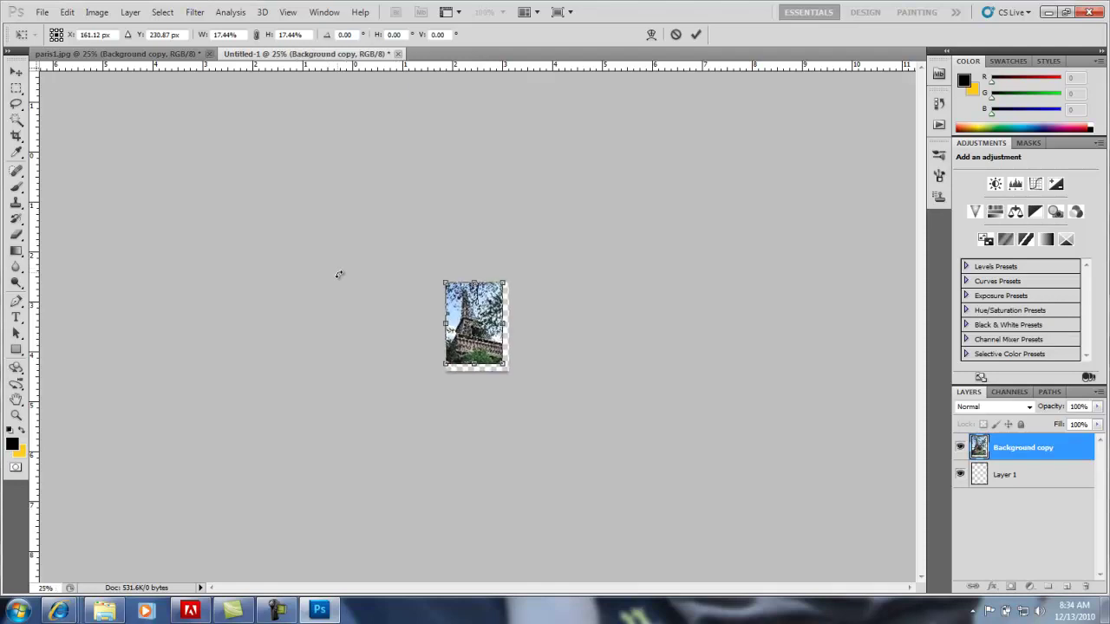
{"action": "key", "text": "ctrl+plus"}
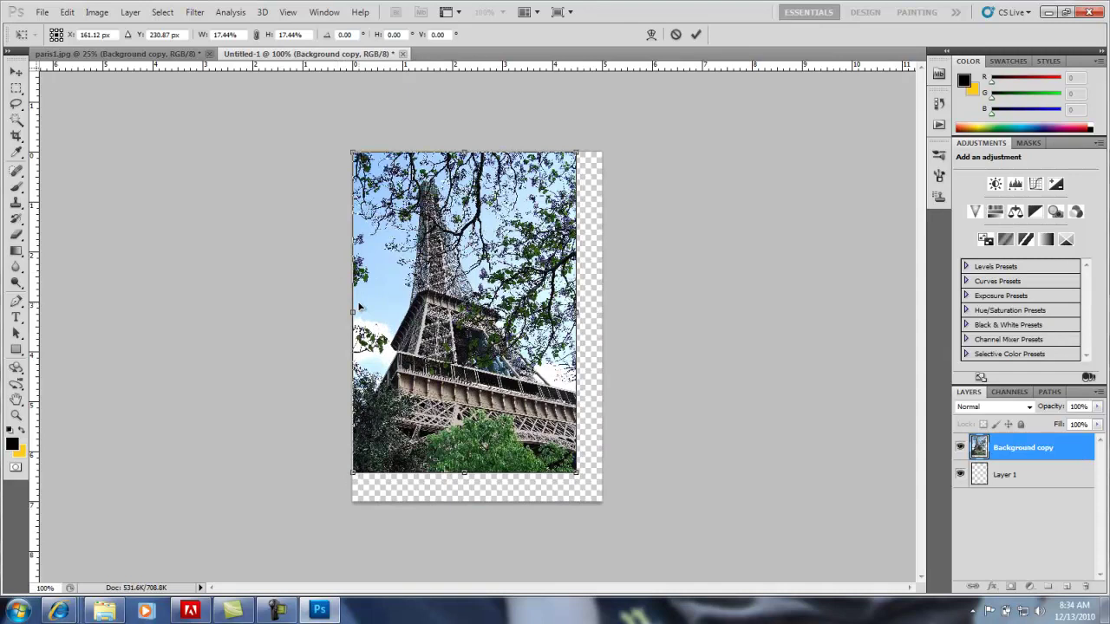
{"action": "left_click", "coordinate": [15, 74]}
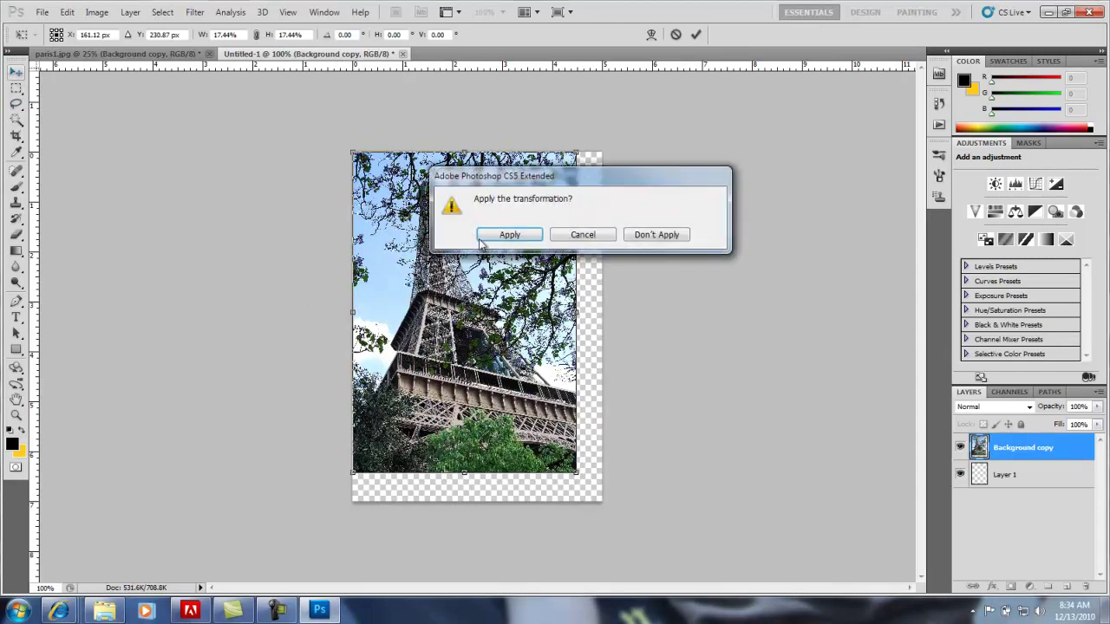
Apply the 17% resize, nudge the photo to center it, and discard a trial stretch
{"action": "left_click", "coordinate": [509, 235]}
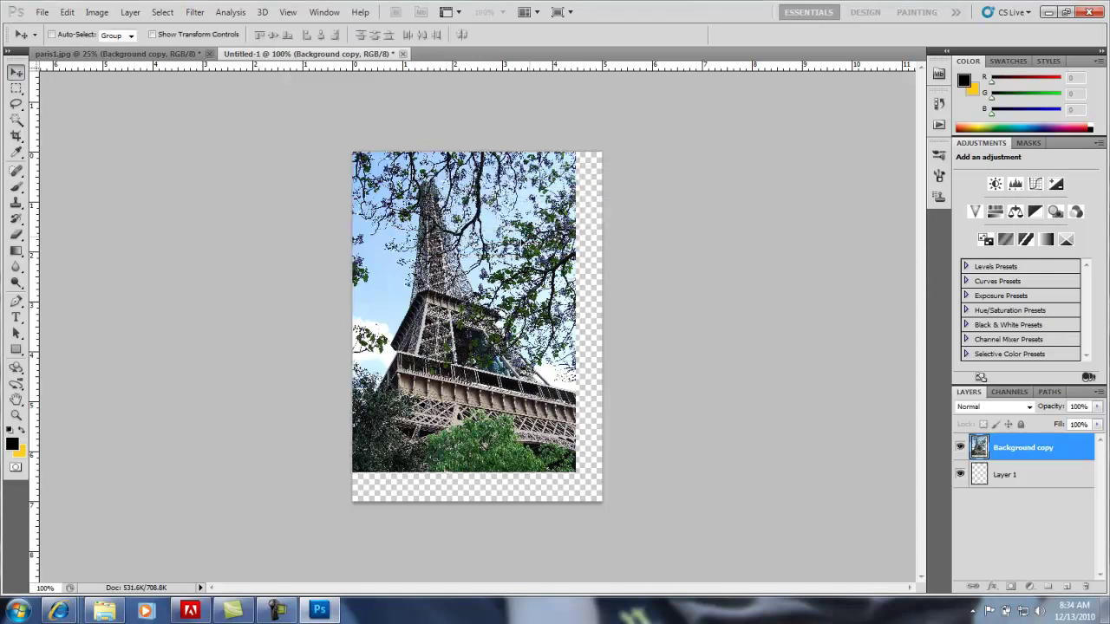
{"action": "left_click_drag", "start_coordinate": [492, 226], "coordinate": [511, 244]}
{"action": "key", "text": "ctrl+t"}
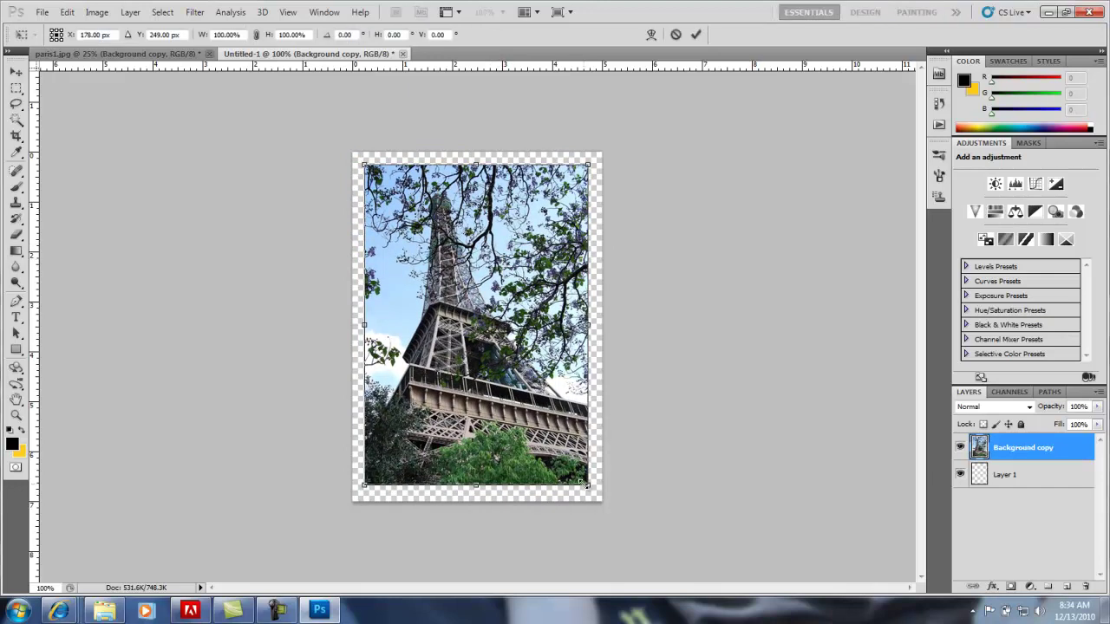
{"action": "left_click_drag", "start_coordinate": [586, 484], "coordinate": [434, 411]}
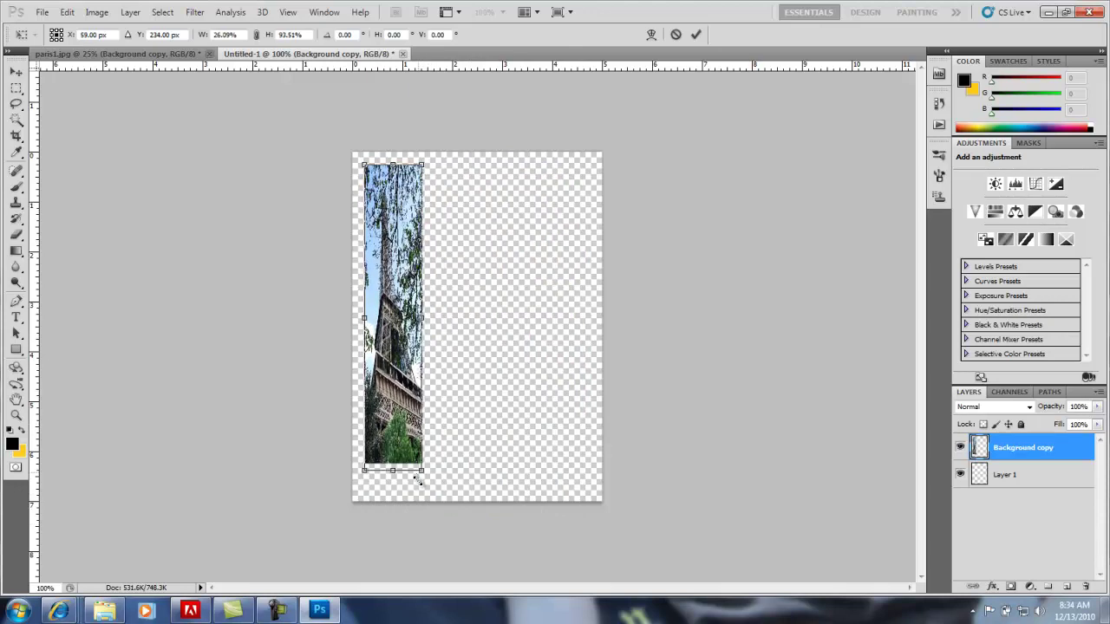
{"action": "left_click_drag", "start_coordinate": [416, 478], "coordinate": [422, 515]}
{"action": "left_click", "coordinate": [16, 71]}
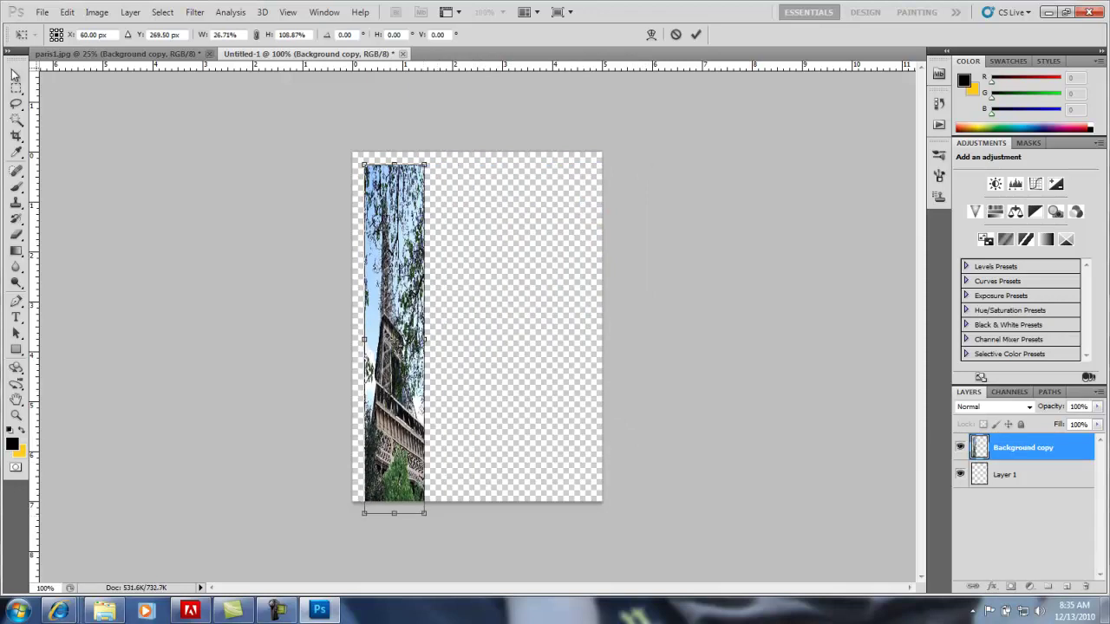
{"action": "left_click", "coordinate": [651, 240]}
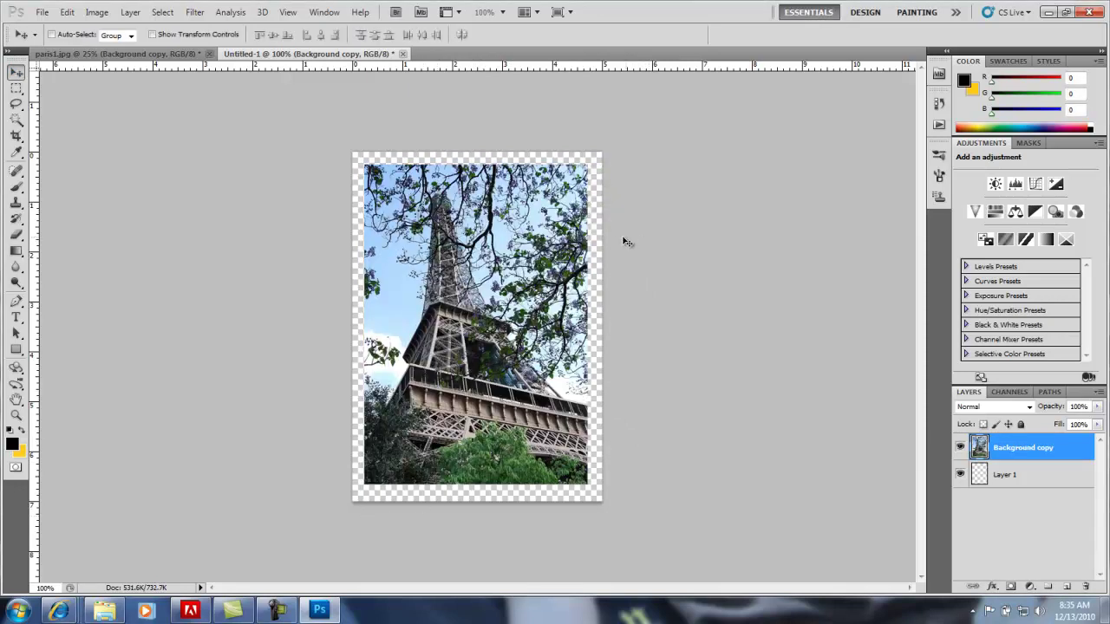
Scale the photo up to about 115% so it covers the whole page, and apply
{"action": "key", "text": "ctrl+t"}
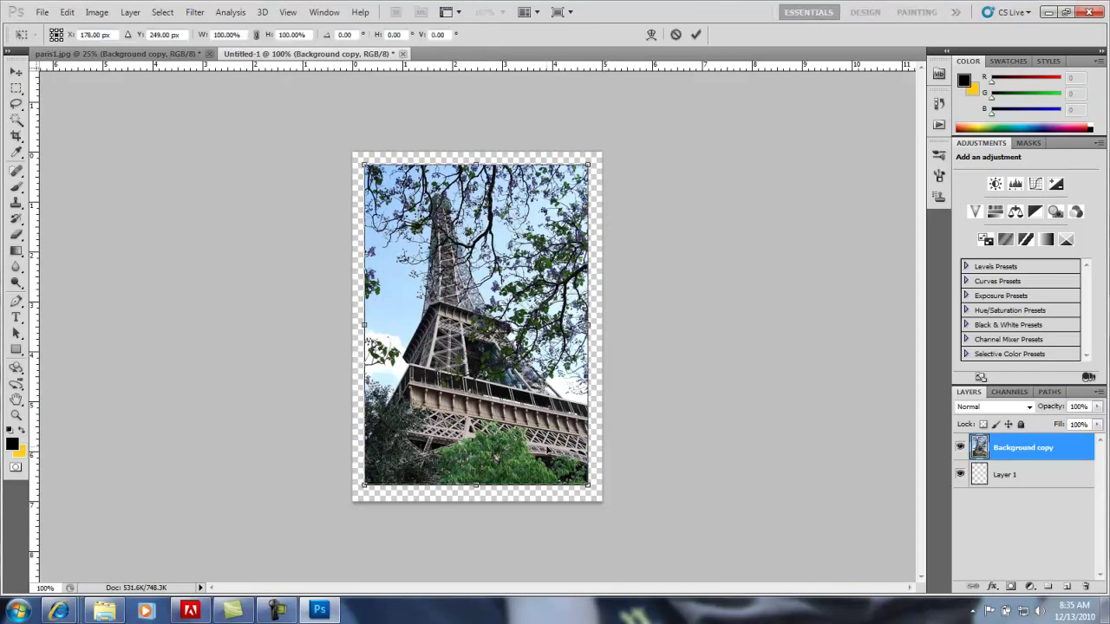
{"action": "left_click_drag", "start_coordinate": [588, 486], "coordinate": [605, 512]}
{"action": "left_click_drag", "start_coordinate": [363, 163], "coordinate": [347, 143]}
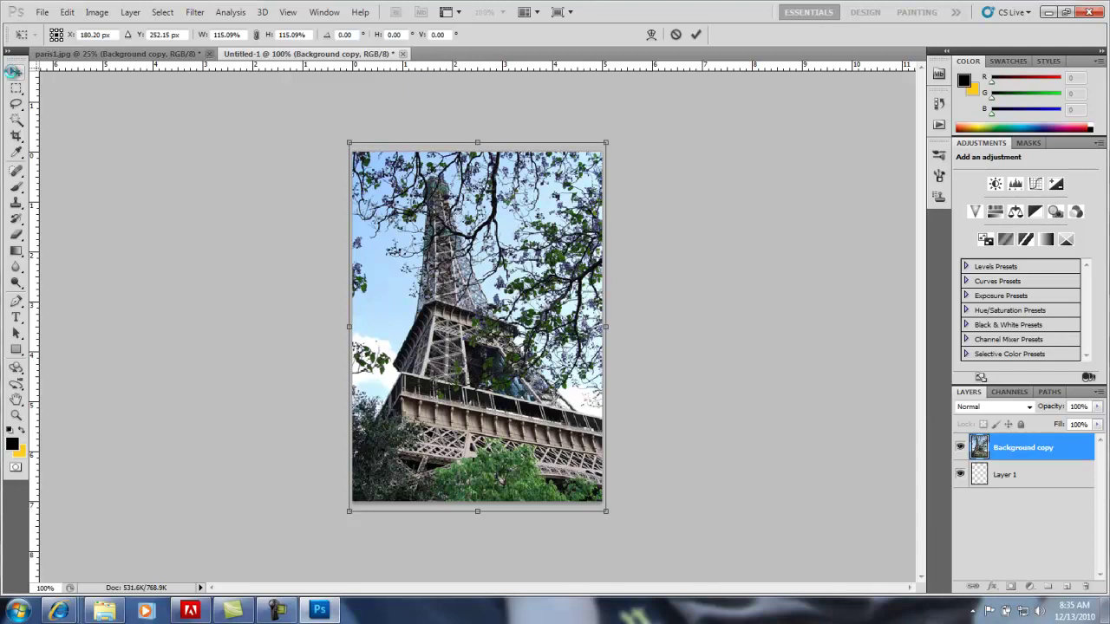
{"action": "left_click", "coordinate": [16, 71]}
{"action": "left_click", "coordinate": [502, 232]}
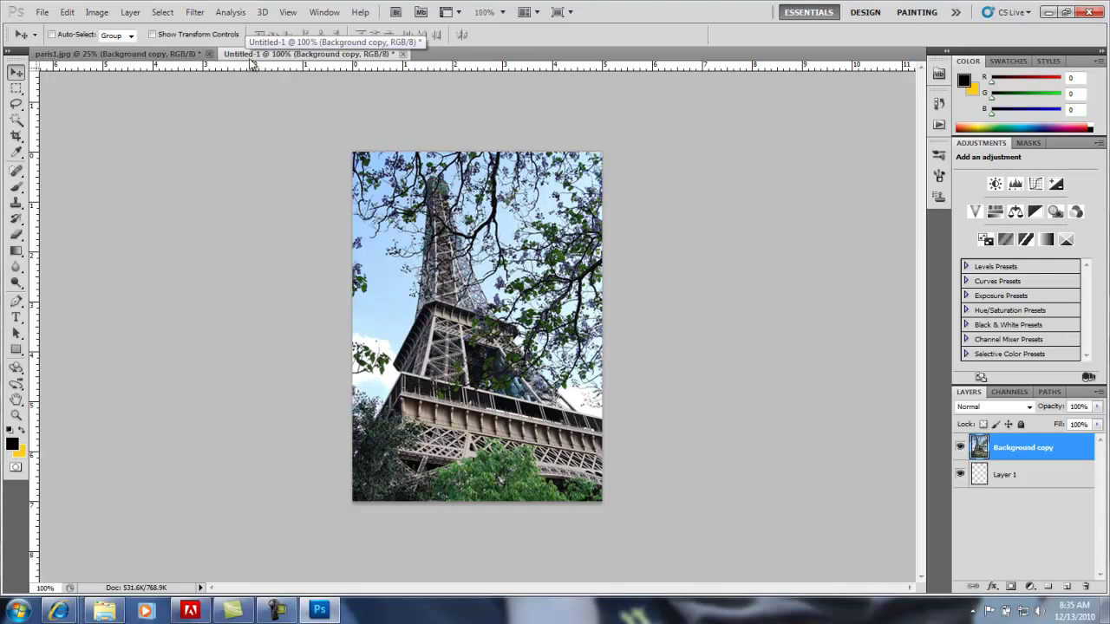
{"action": "left_click", "coordinate": [84, 55]}
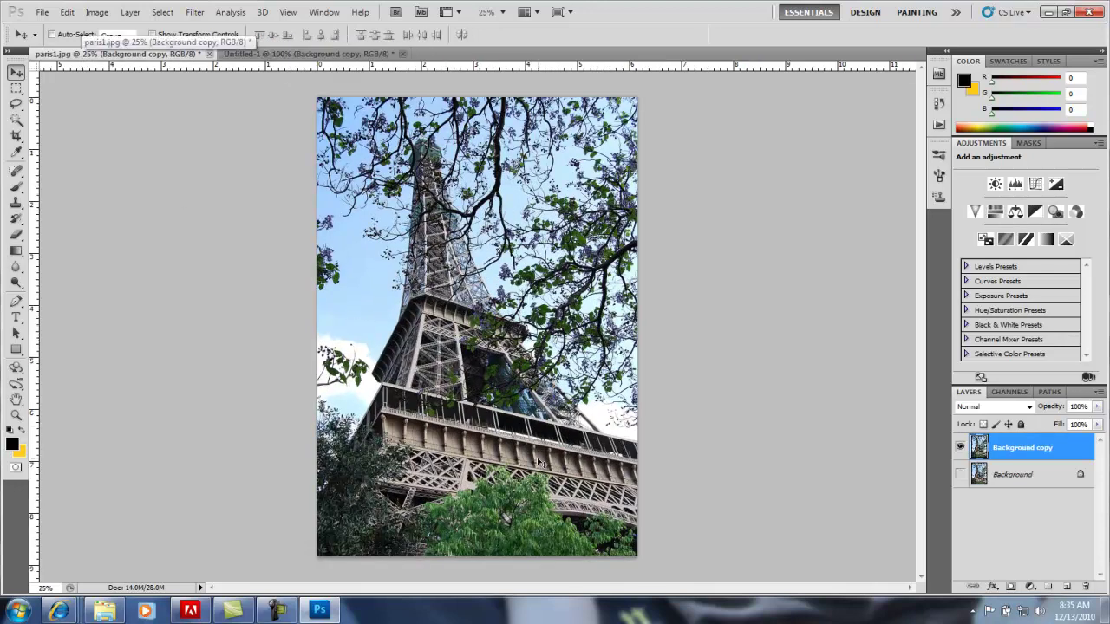
{"action": "left_click", "coordinate": [289, 56]}
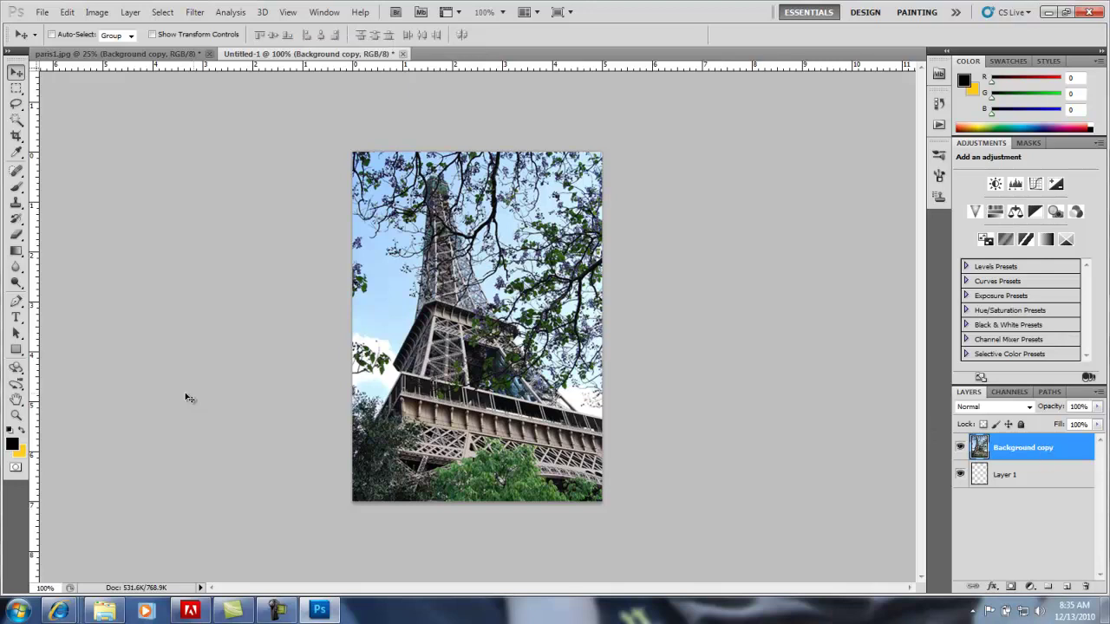
Add a 'Paris' text layer and move it to the photo's top right
{"action": "left_click_drag", "start_coordinate": [18, 319], "coordinate": [69, 314]}
{"action": "left_click", "coordinate": [373, 452]}
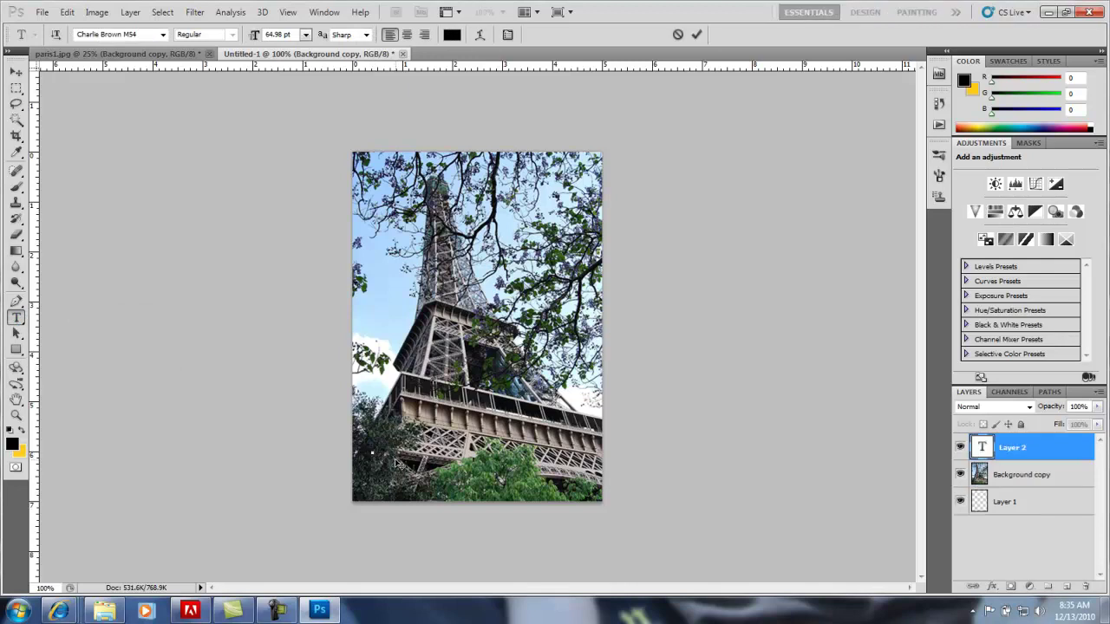
{"action": "left_click_drag", "start_coordinate": [372, 452], "coordinate": [504, 540]}
{"action": "left_click", "coordinate": [17, 71]}
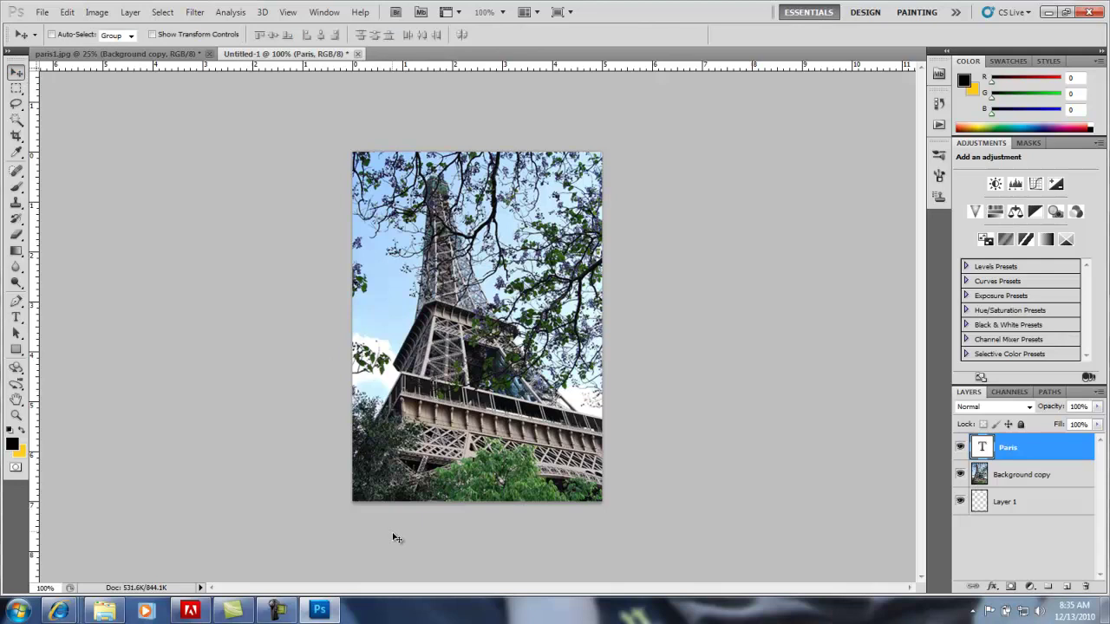
{"action": "left_click_drag", "start_coordinate": [396, 534], "coordinate": [484, 191]}
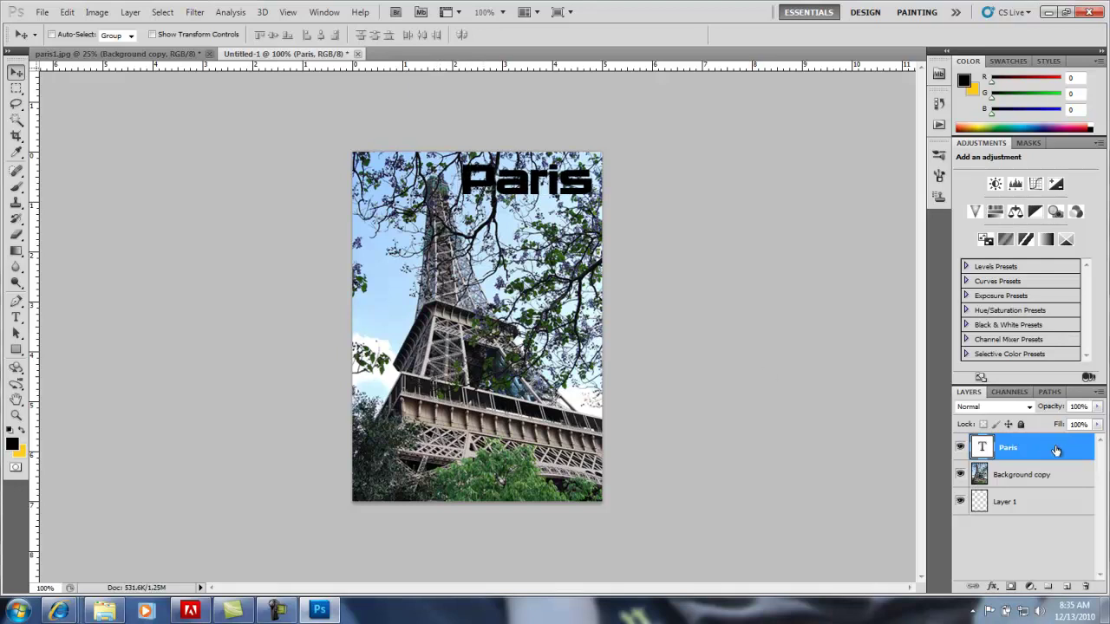
Hide the Paris text layer and Layer 1, keeping Background copy visible
{"action": "left_click", "coordinate": [960, 447]}
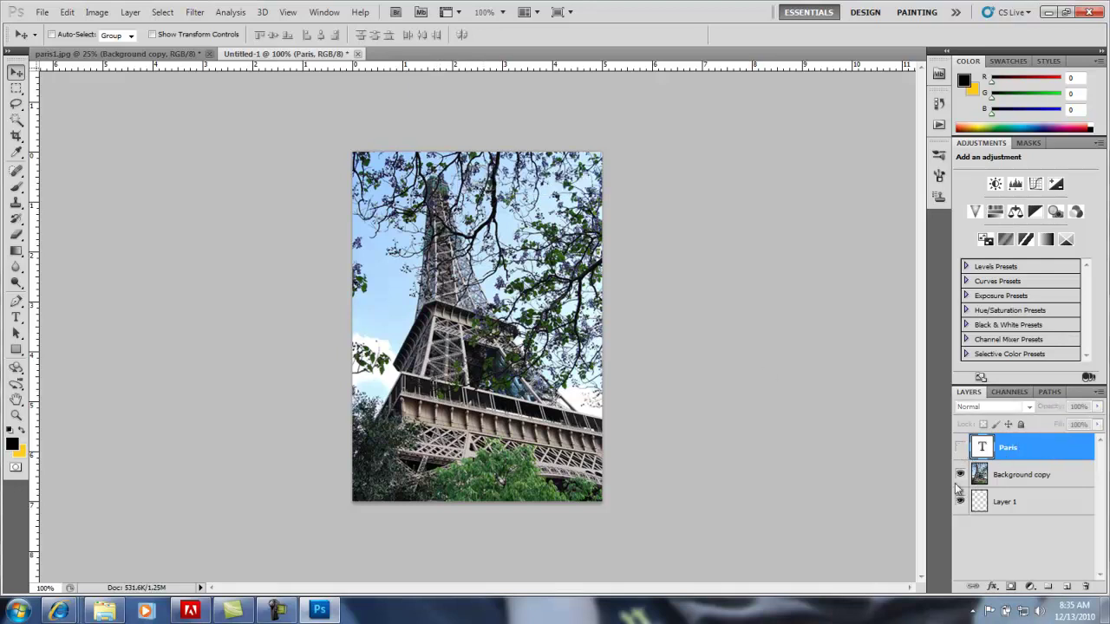
{"action": "left_click", "coordinate": [960, 449]}
{"action": "left_click", "coordinate": [960, 449]}
{"action": "left_click", "coordinate": [960, 450]}
{"action": "left_click", "coordinate": [960, 449]}
{"action": "left_click", "coordinate": [960, 475]}
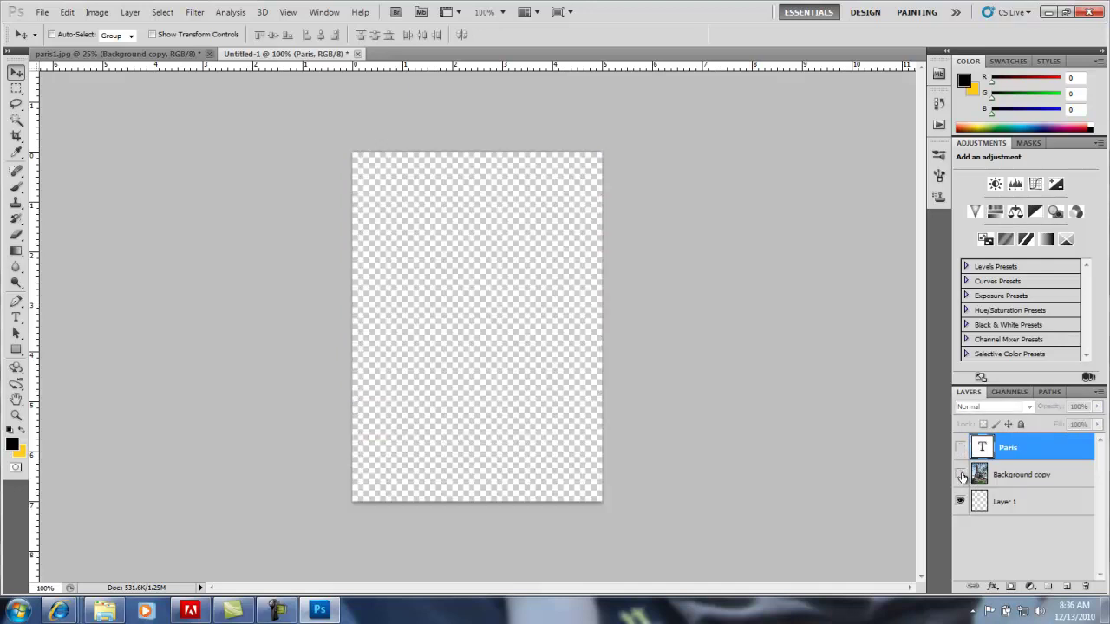
{"action": "left_click", "coordinate": [960, 476]}
{"action": "left_click", "coordinate": [960, 502]}
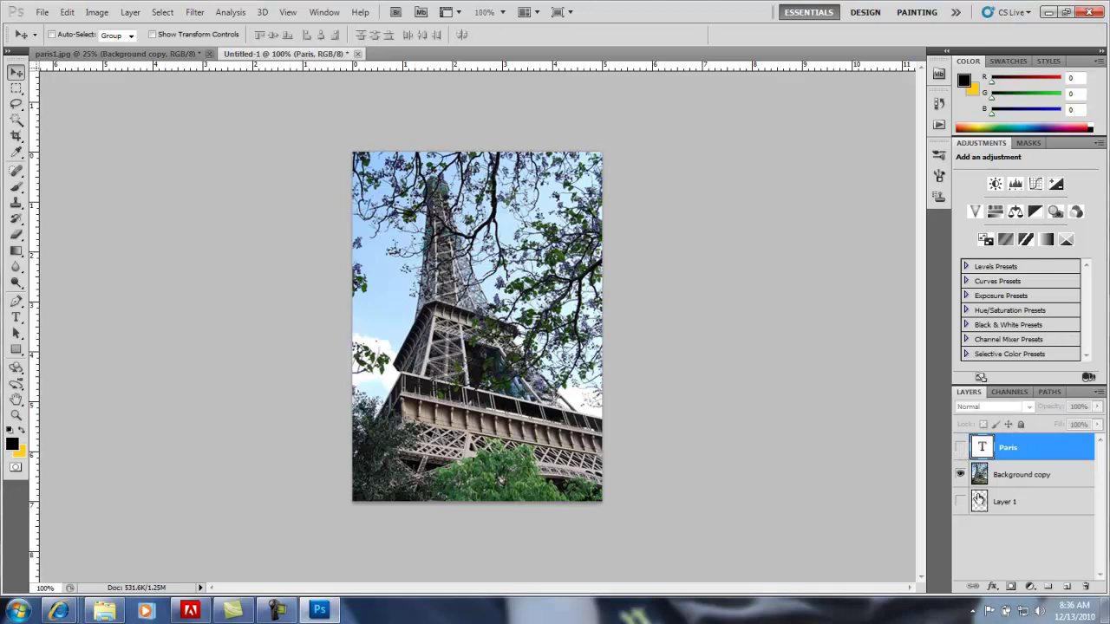
{"action": "left_click", "coordinate": [961, 450]}
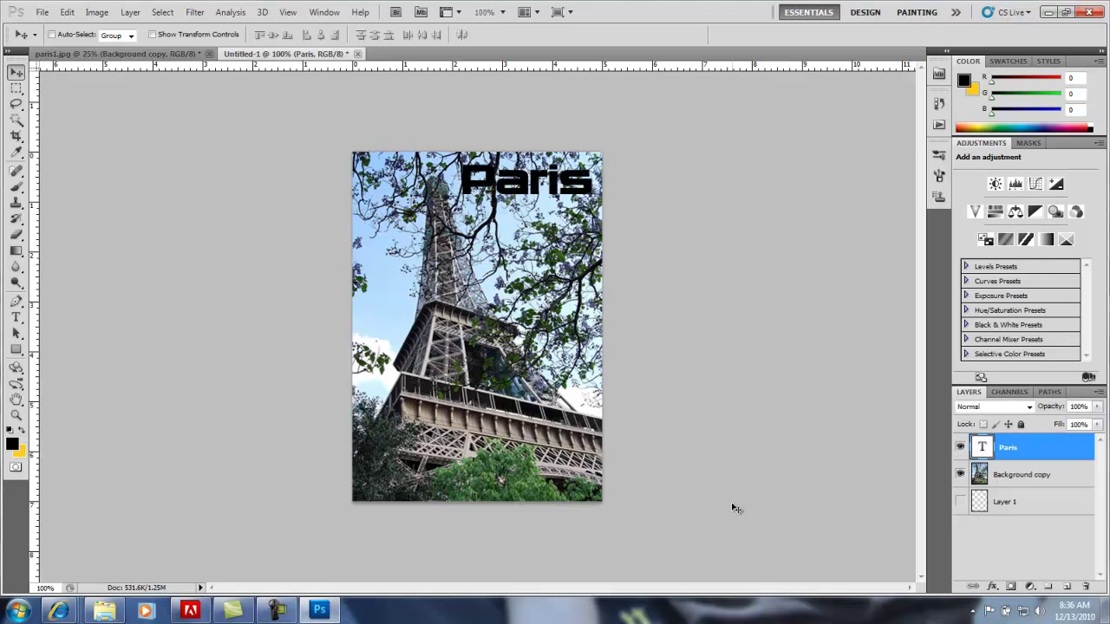
{"action": "left_click", "coordinate": [960, 450]}
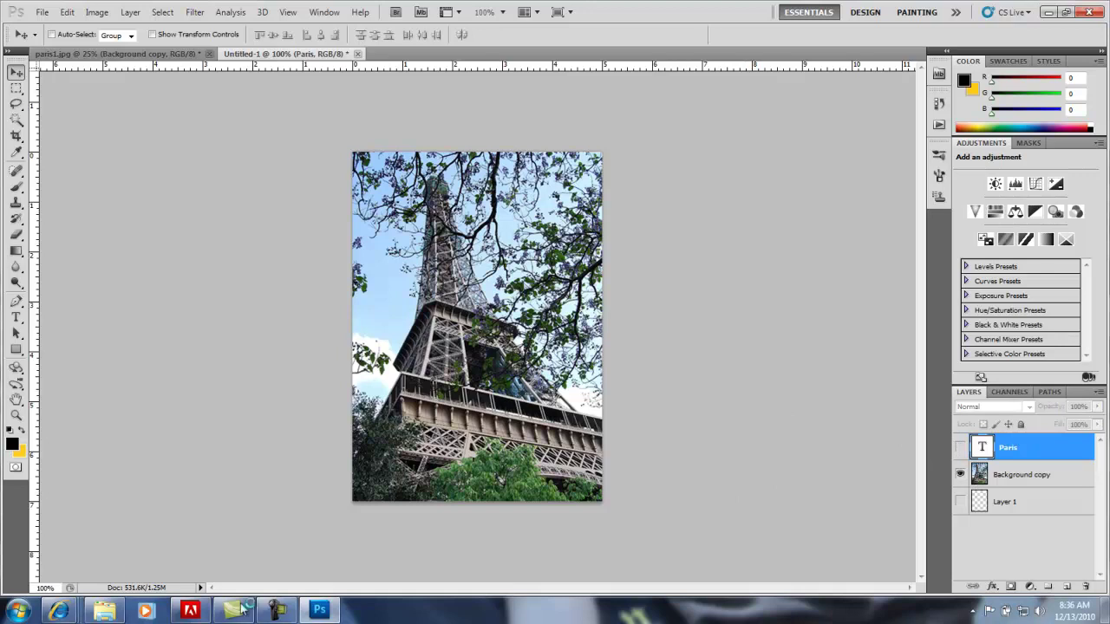
{"action": "left_click", "coordinate": [277, 610]}
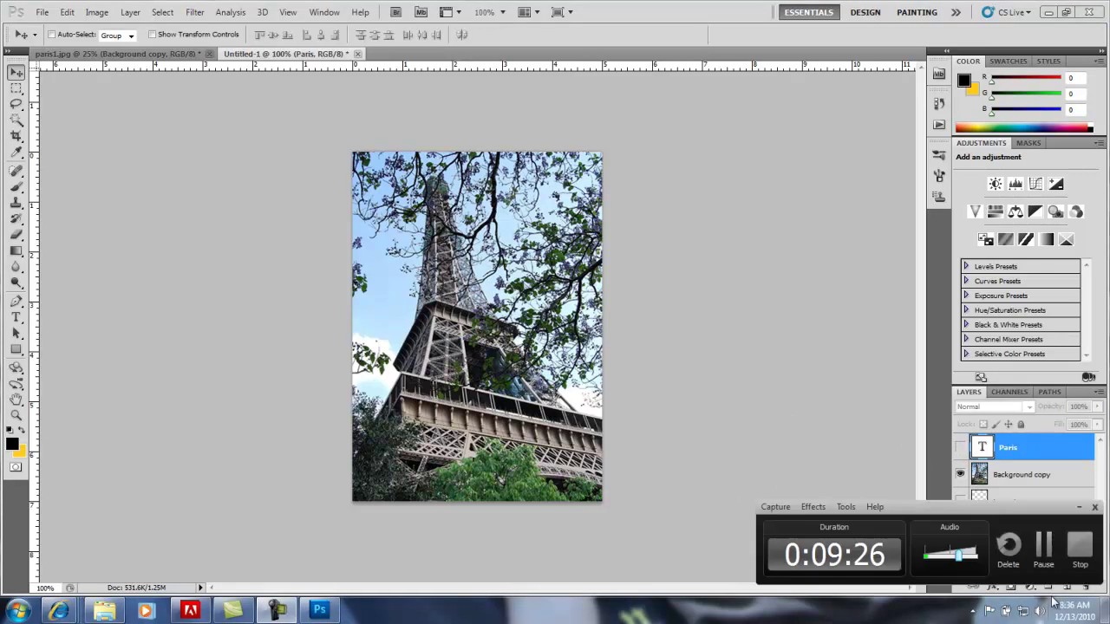
{"action": "left_click", "coordinate": [1045, 546]}
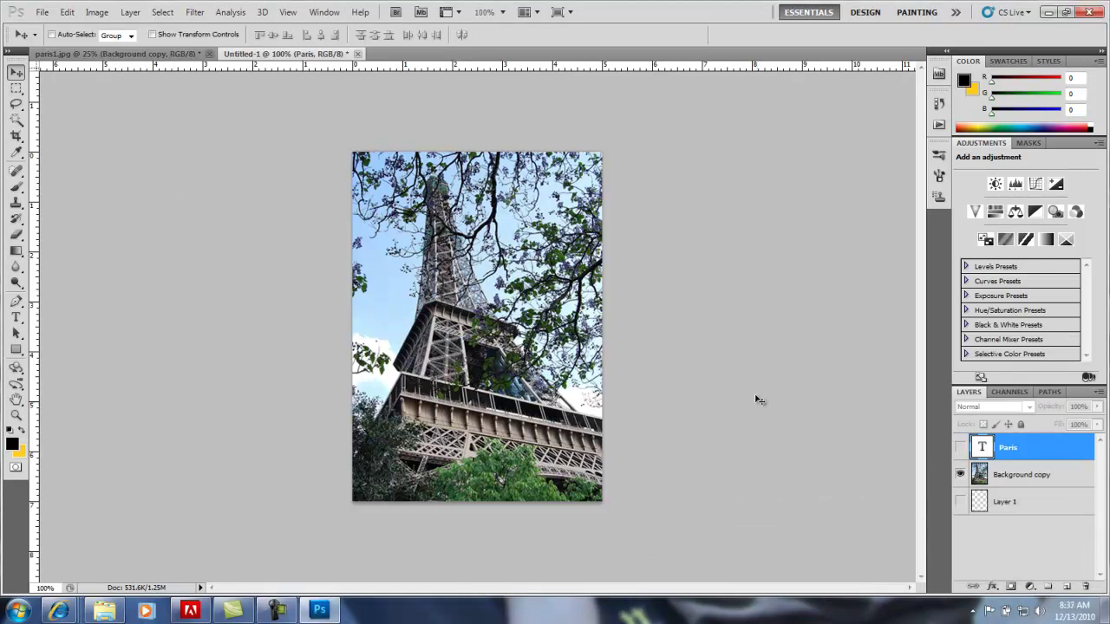
Select Background copy and apply the Artistic Cutout filter with Number of Levels set to 5
{"action": "left_click", "coordinate": [1053, 477]}
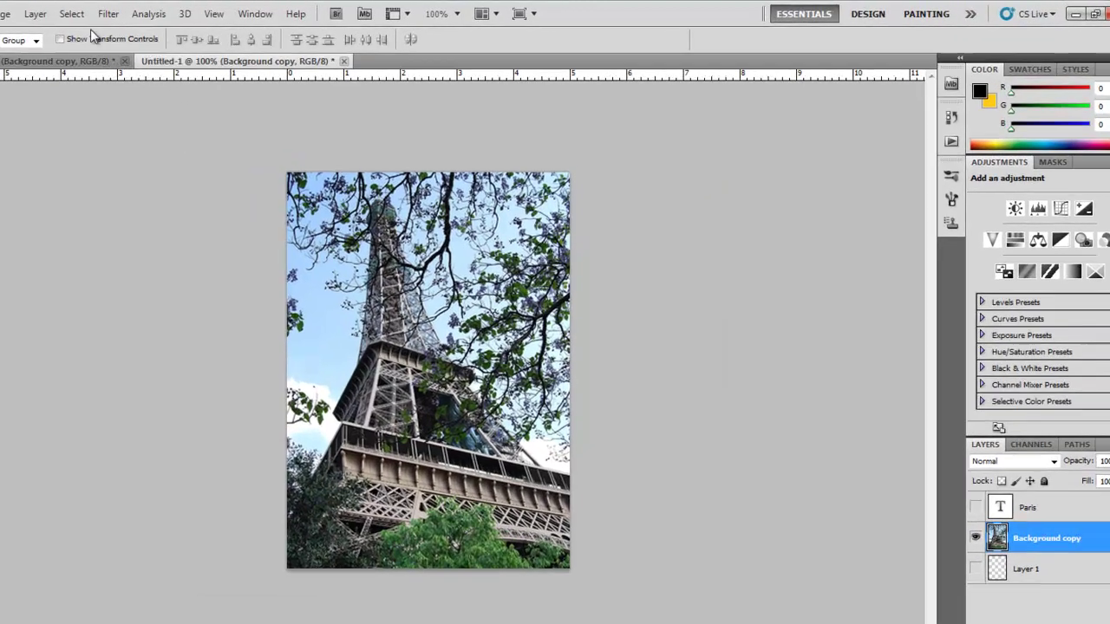
{"action": "left_click", "coordinate": [196, 13]}
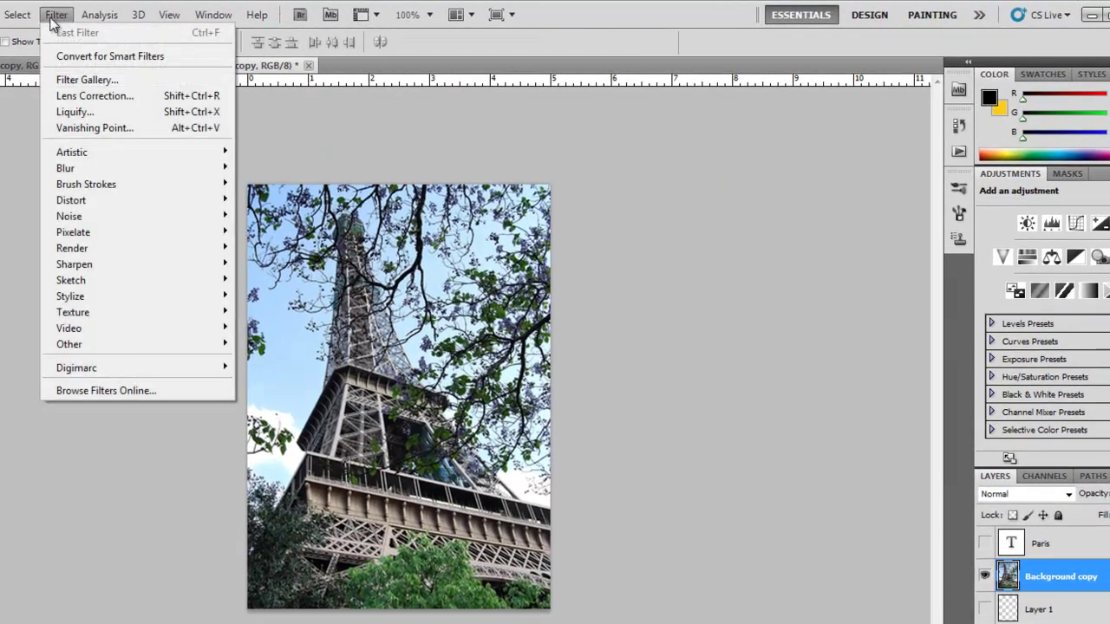
{"action": "mouse_move", "coordinate": [57, 152]}
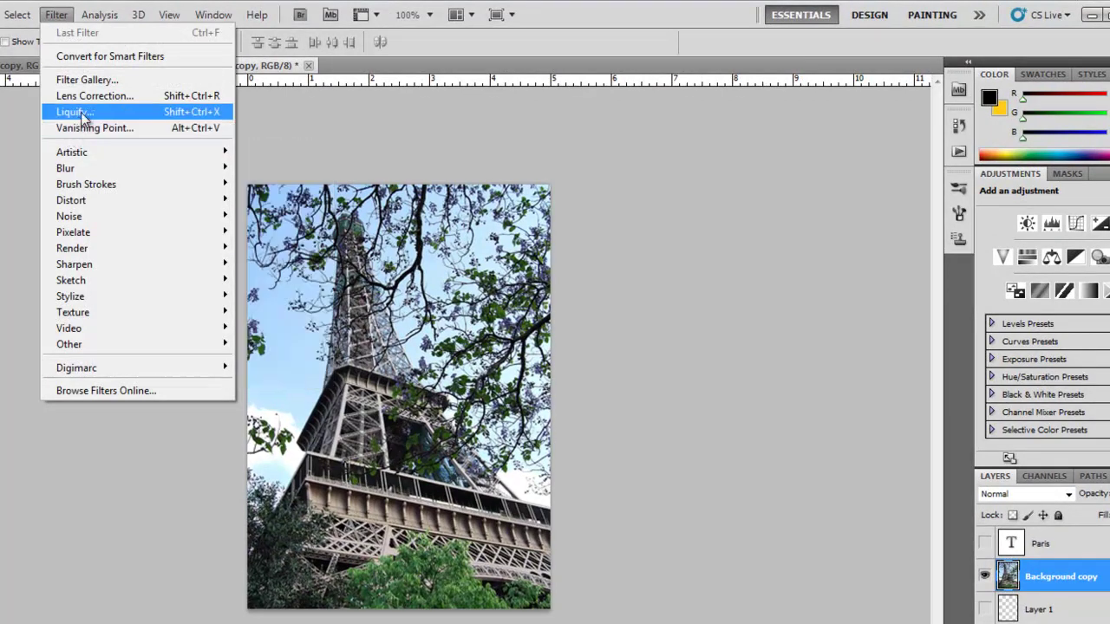
{"action": "left_click", "coordinate": [91, 80]}
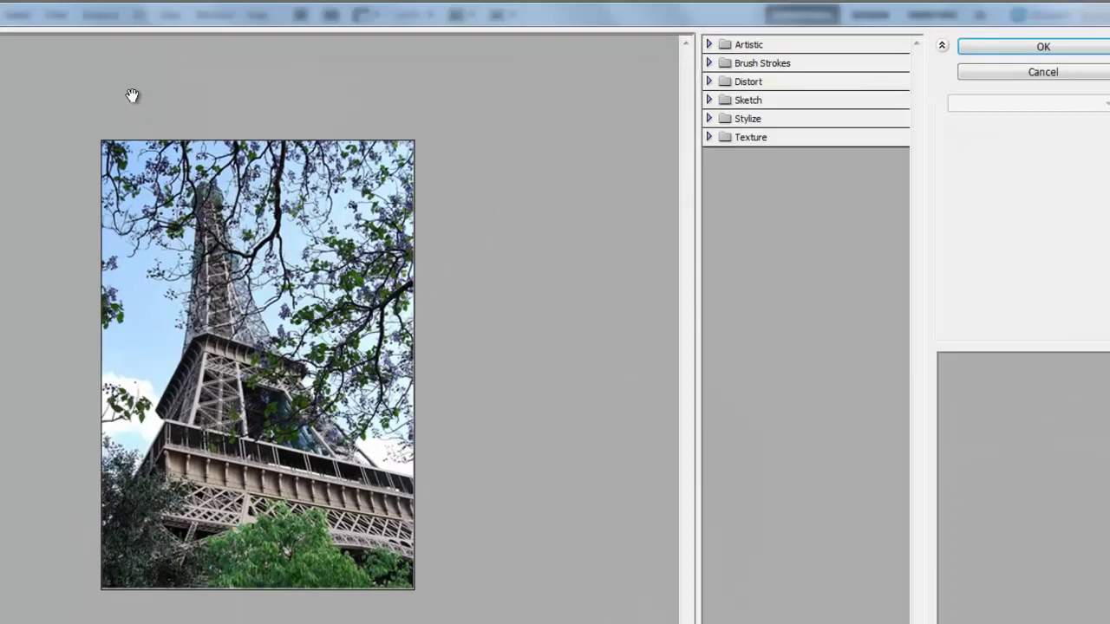
{"action": "left_click", "coordinate": [709, 45]}
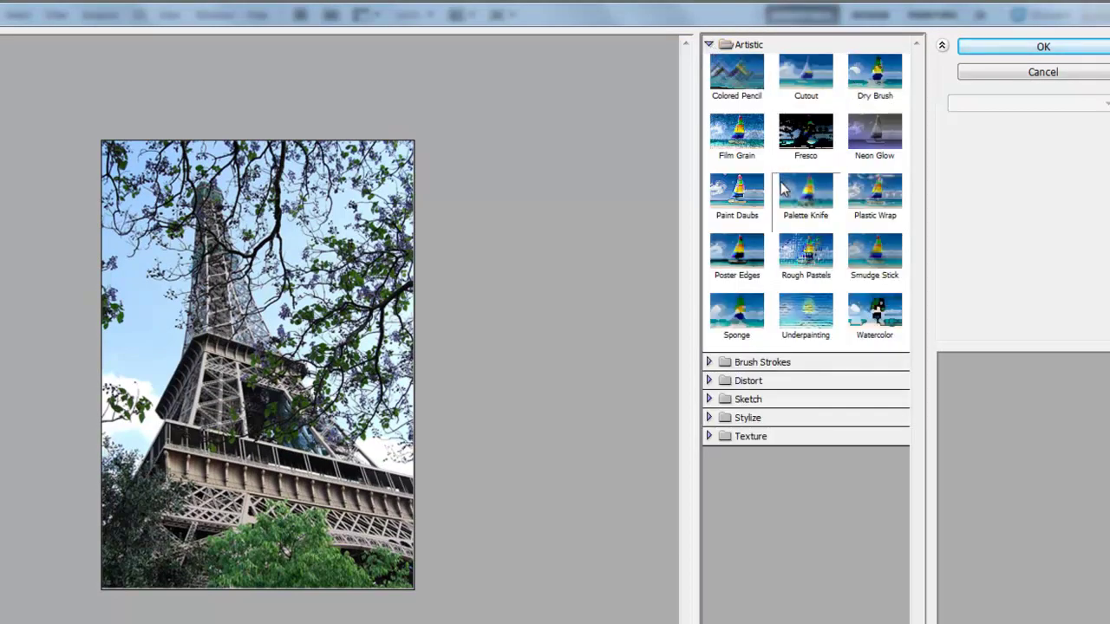
{"action": "left_click", "coordinate": [805, 76]}
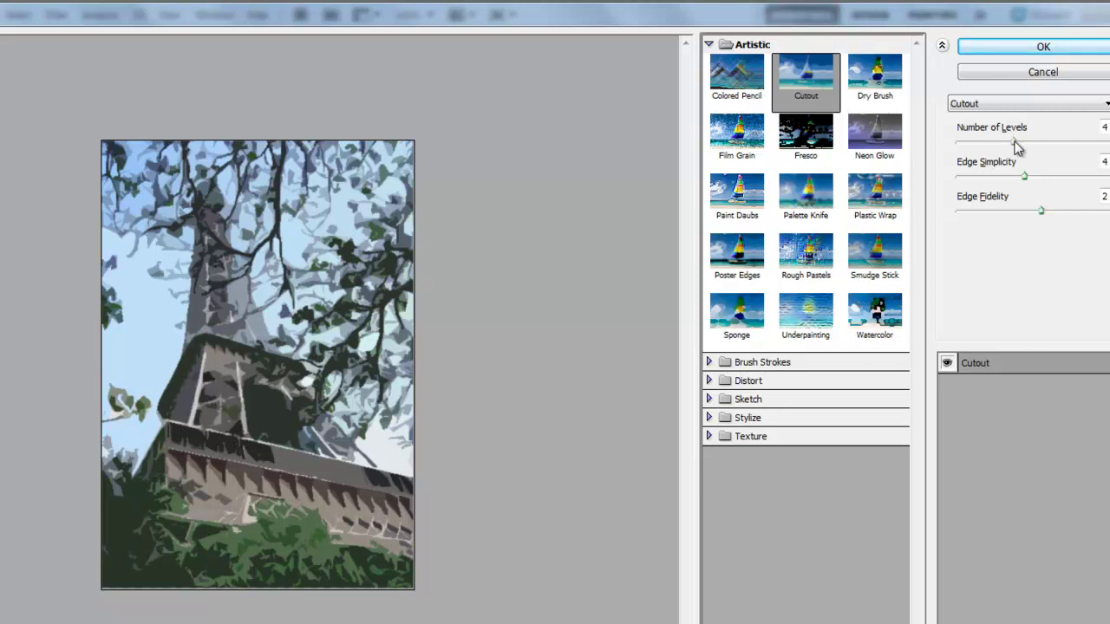
{"action": "left_click_drag", "start_coordinate": [1012, 143], "coordinate": [1005, 182]}
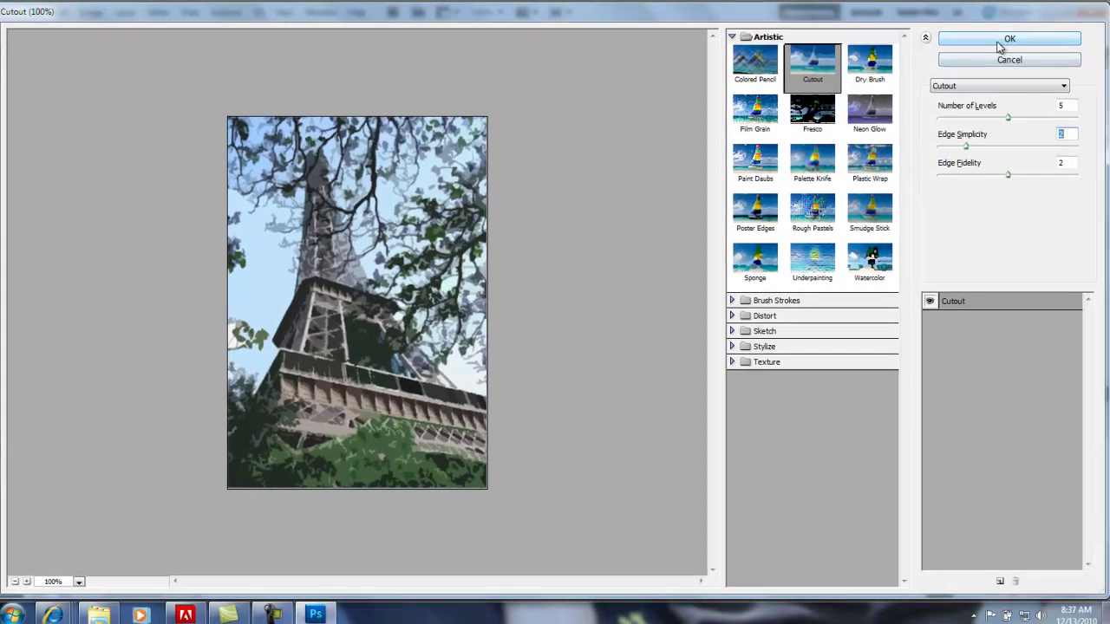
{"action": "left_click", "coordinate": [1043, 47]}
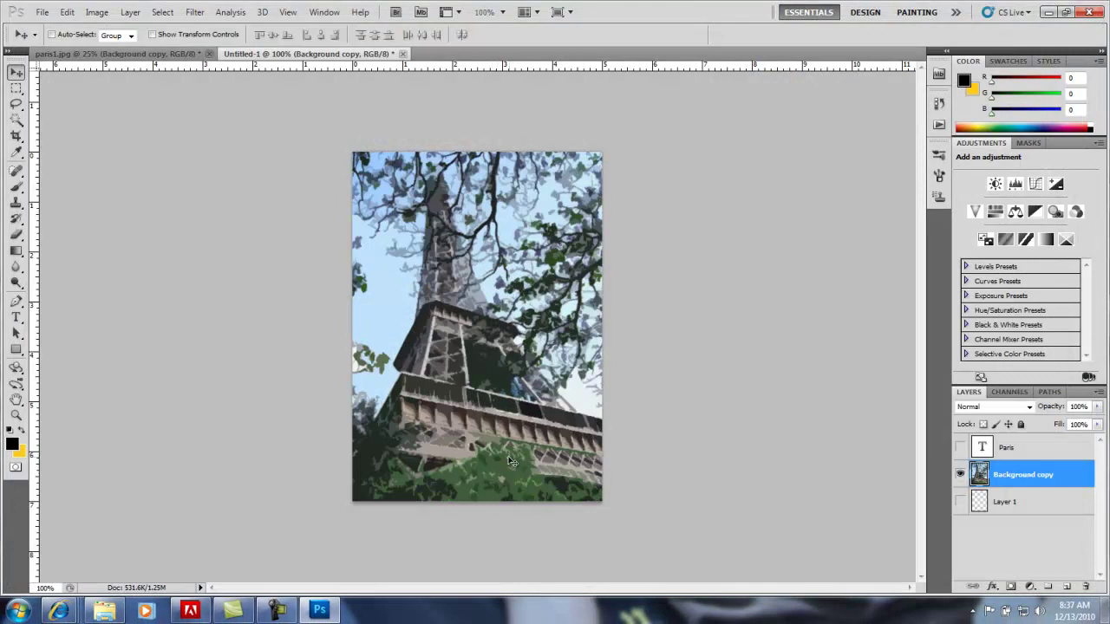
Undo the Cutout filter and duplicate Background copy as Background copy 2
{"action": "key", "text": "ctrl+z"}
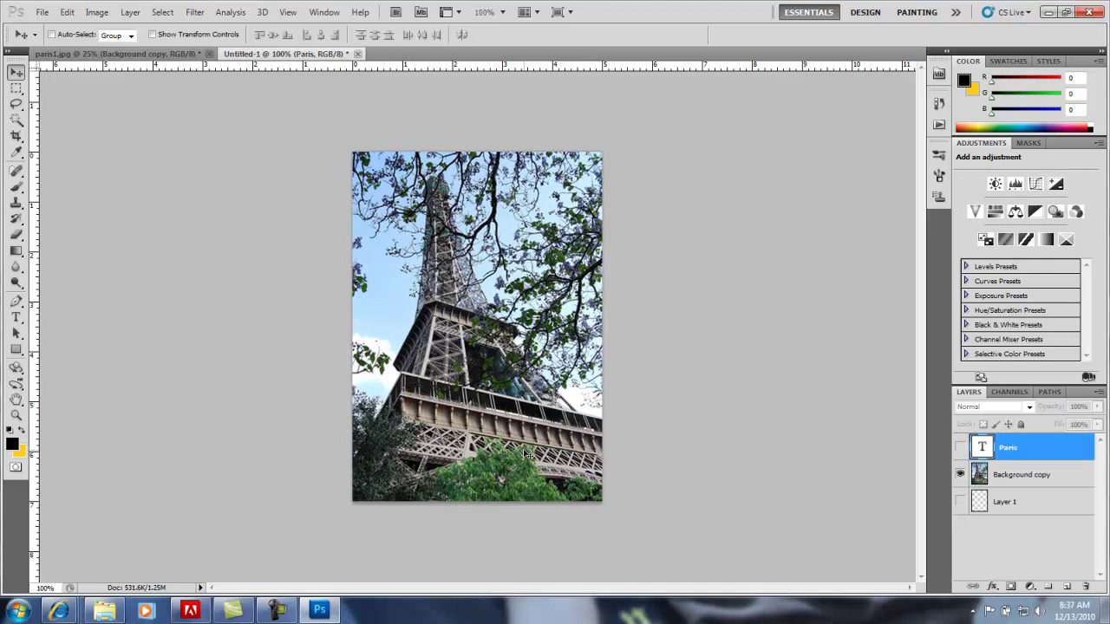
{"action": "left_click", "coordinate": [1075, 477]}
{"action": "right_click", "coordinate": [1064, 479]}
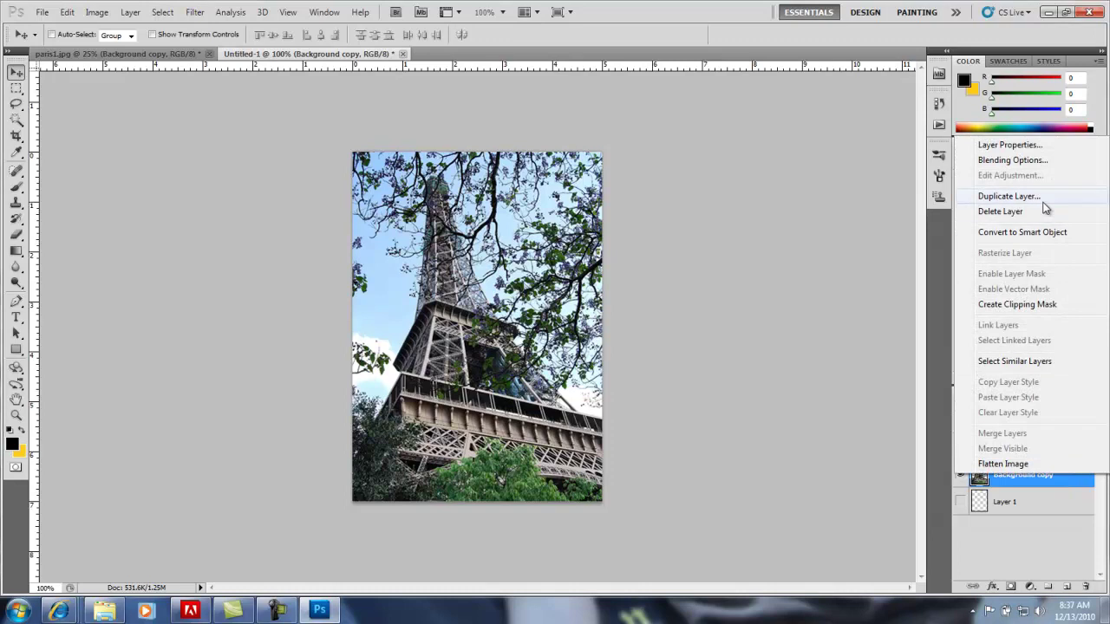
{"action": "left_click", "coordinate": [1005, 196]}
{"action": "left_click", "coordinate": [675, 186]}
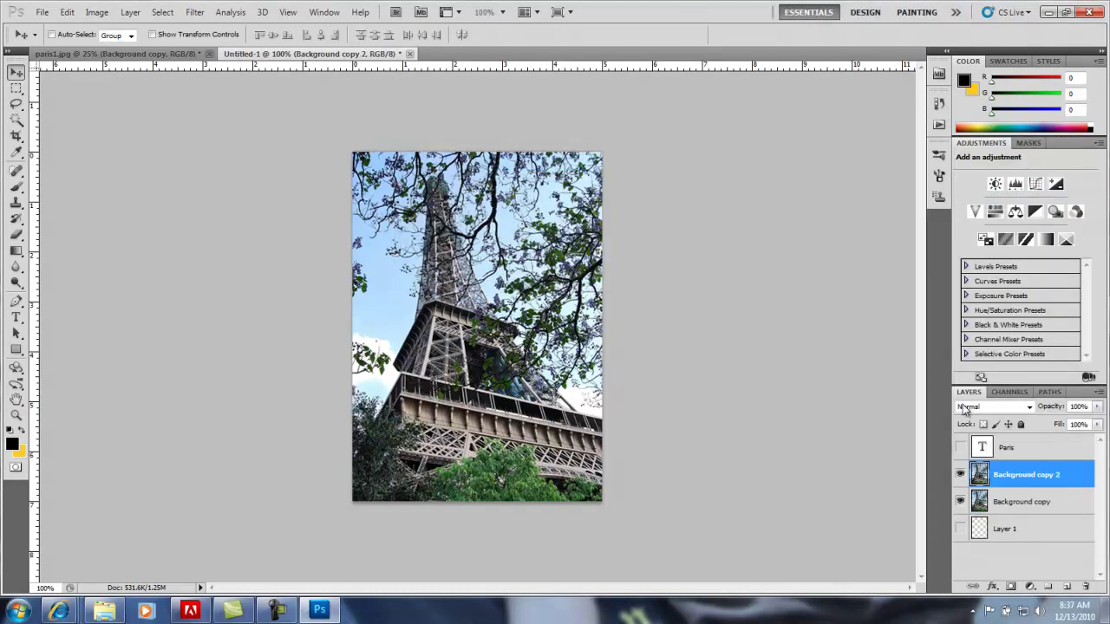
Duplicate the layer twice more into Background copy 3 and 4, then select Background copy 2
{"action": "right_click", "coordinate": [1049, 477]}
{"action": "left_click", "coordinate": [1014, 196]}
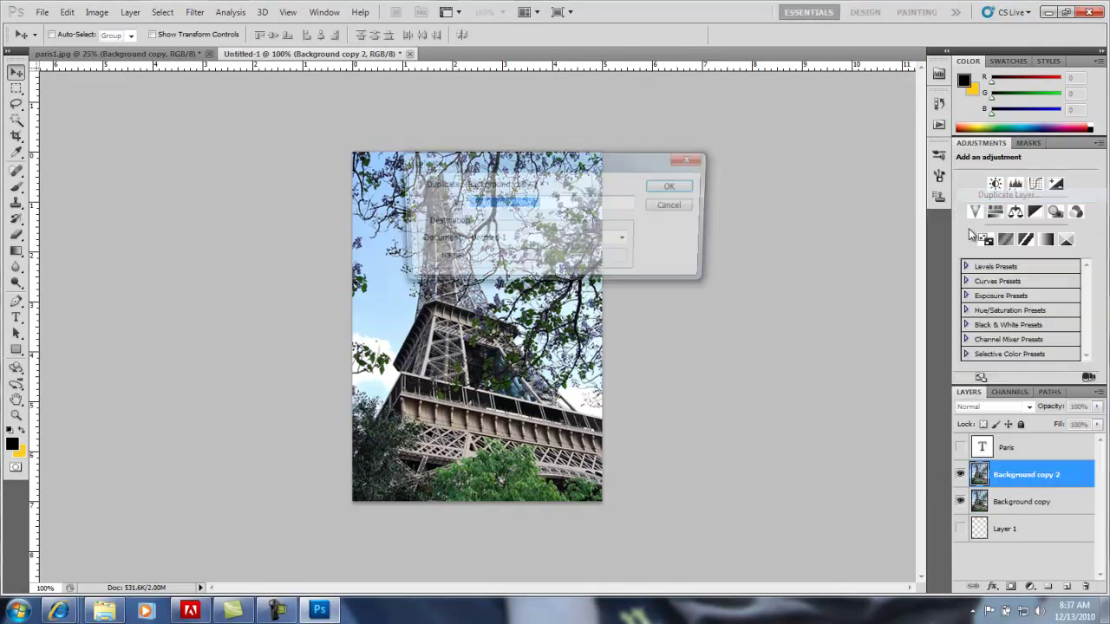
{"action": "left_click", "coordinate": [673, 185]}
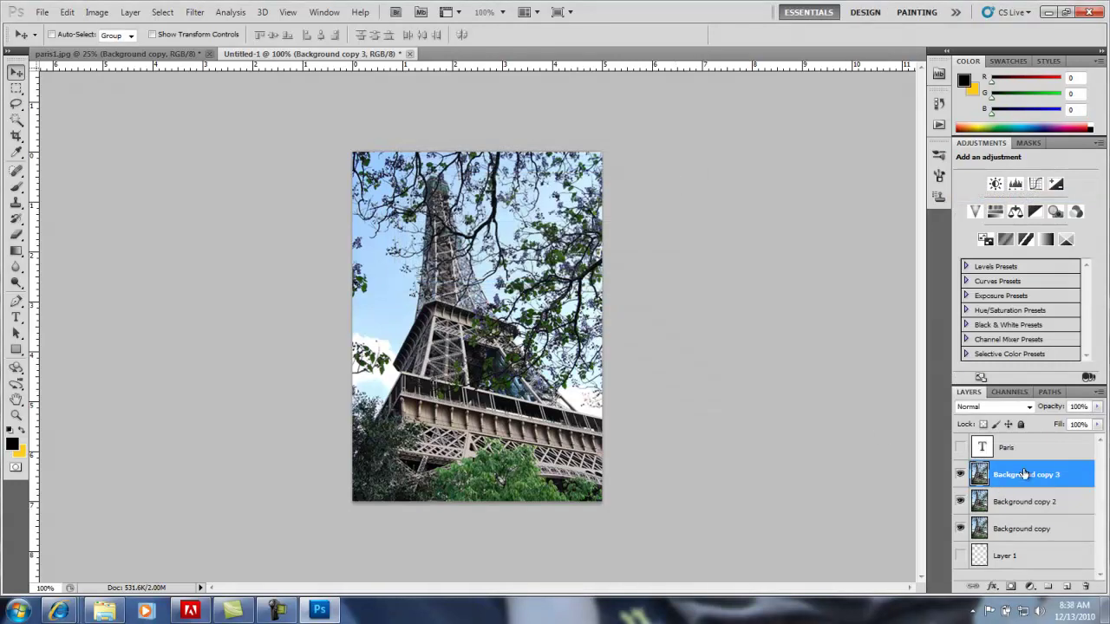
{"action": "right_click", "coordinate": [1025, 474]}
{"action": "left_click", "coordinate": [1023, 202]}
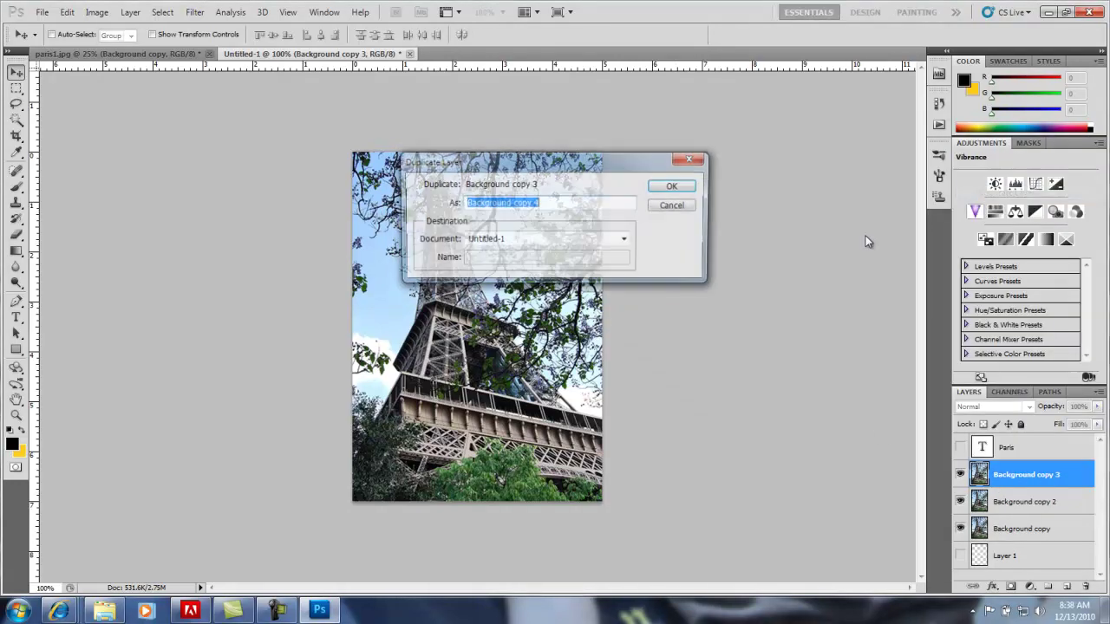
{"action": "left_click", "coordinate": [661, 188]}
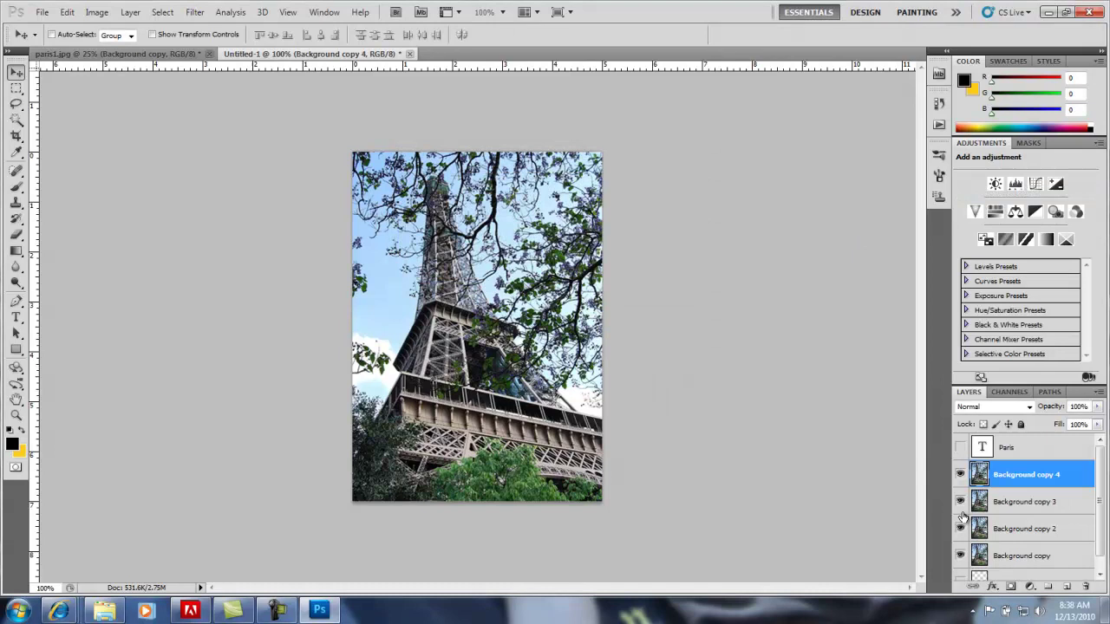
{"action": "left_click", "coordinate": [1020, 559]}
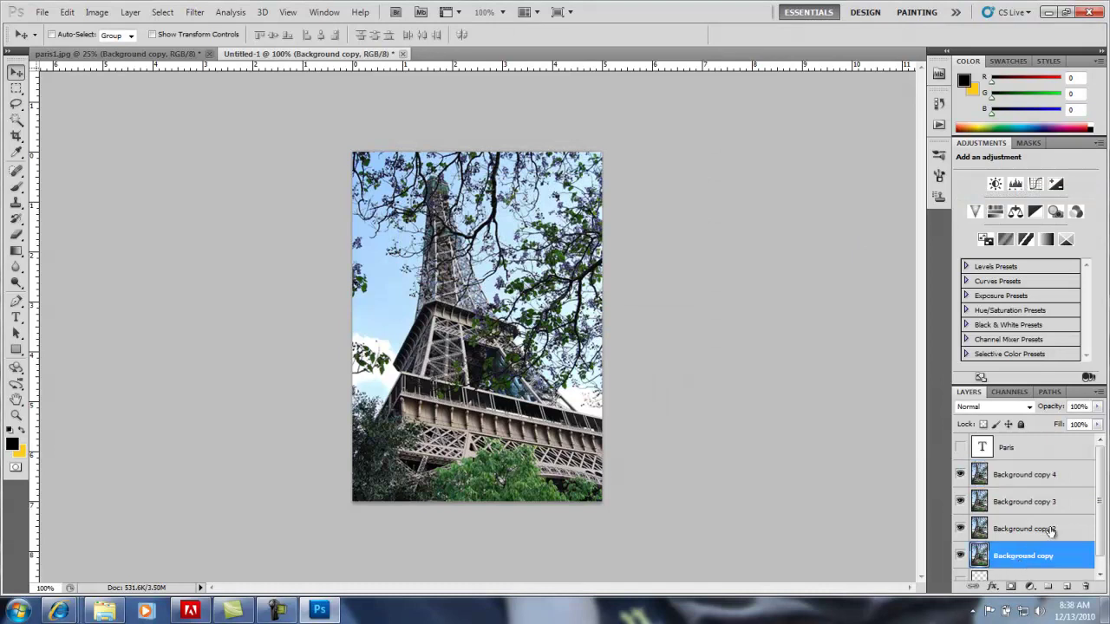
{"action": "left_click", "coordinate": [1051, 531]}
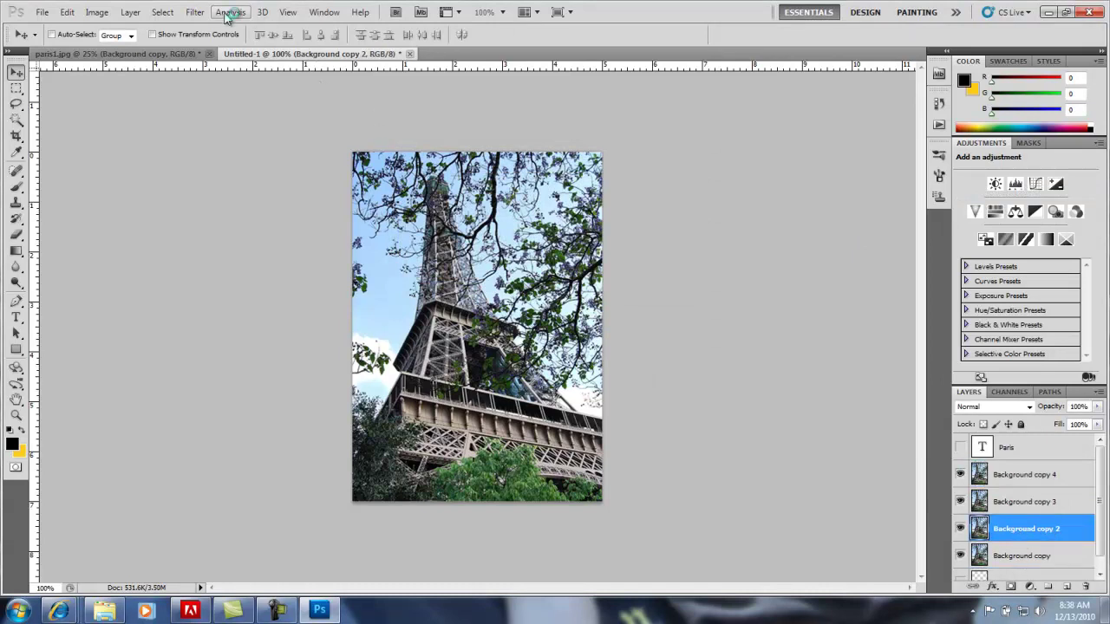
Apply the Cutout filter from the Filter Gallery to Background copy 2
{"action": "left_click", "coordinate": [196, 12]}
{"action": "left_click", "coordinate": [217, 67]}
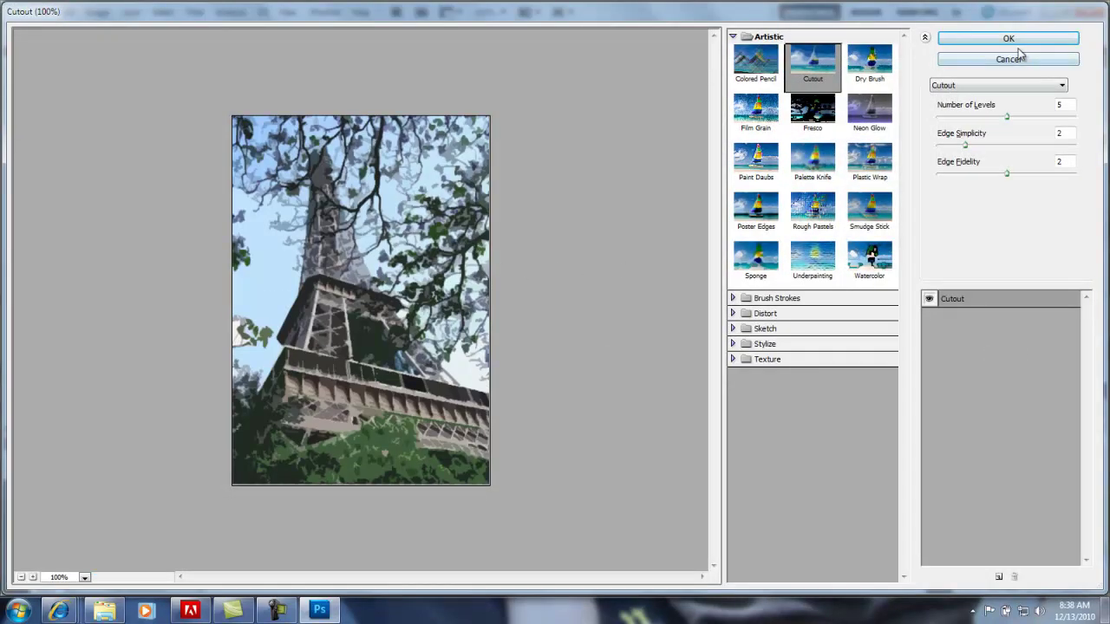
{"action": "left_click", "coordinate": [1017, 42]}
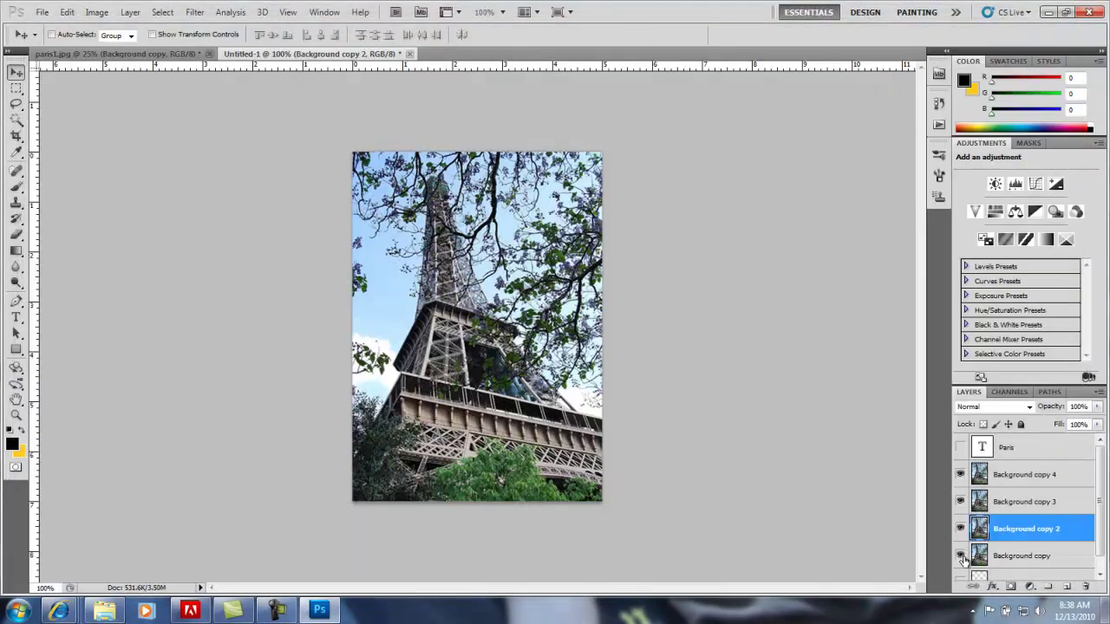
Select Background copy 3 and preview the Neon Glow effect in the Filter Gallery
{"action": "left_click", "coordinate": [1047, 504]}
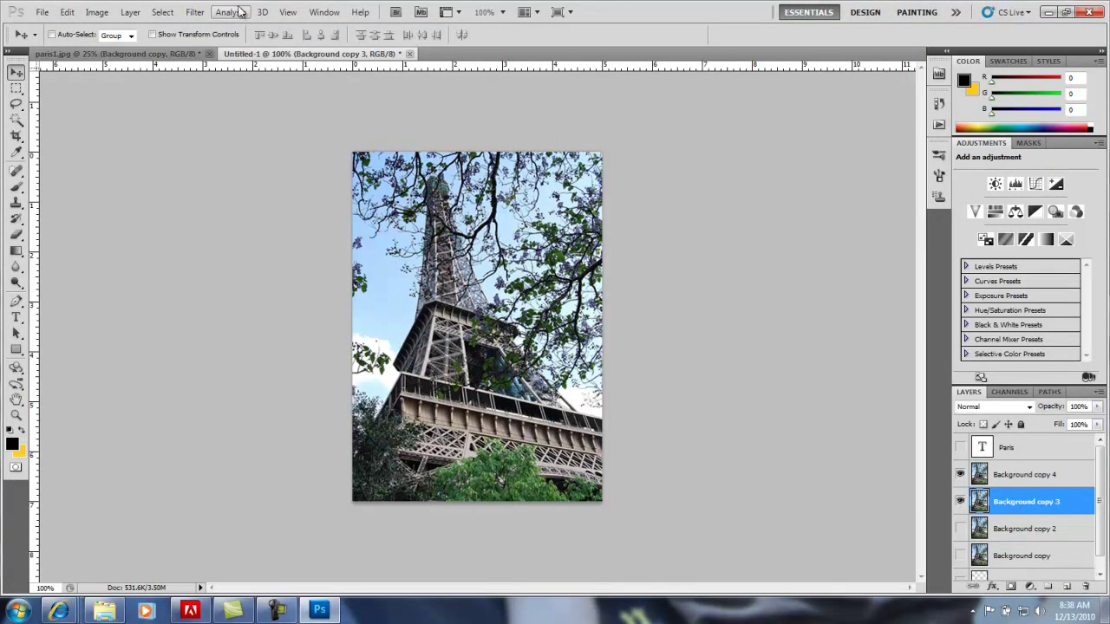
{"action": "left_click", "coordinate": [195, 11]}
{"action": "left_click", "coordinate": [208, 67]}
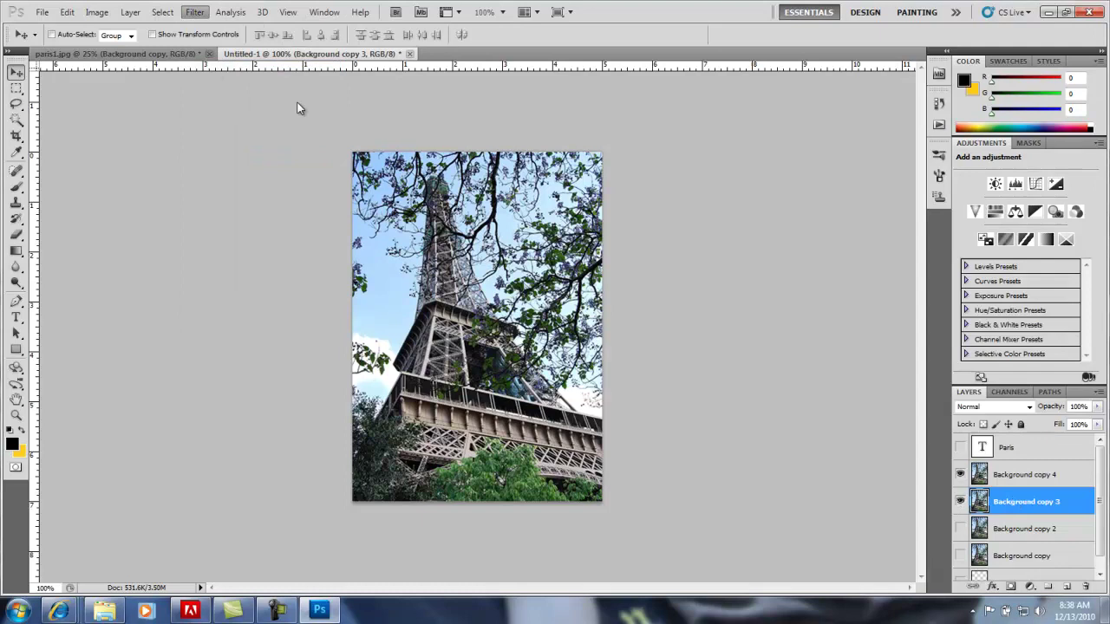
{"action": "left_click", "coordinate": [862, 109]}
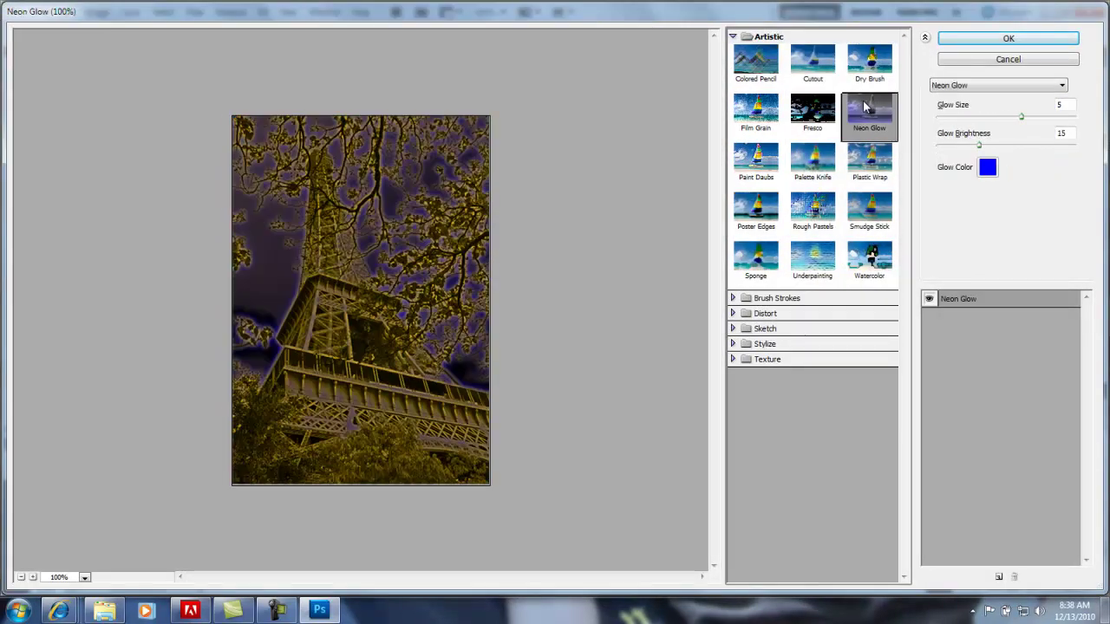
Apply Neon Glow to Background copy 3, hide it, and select Background copy 4
{"action": "left_click", "coordinate": [988, 39]}
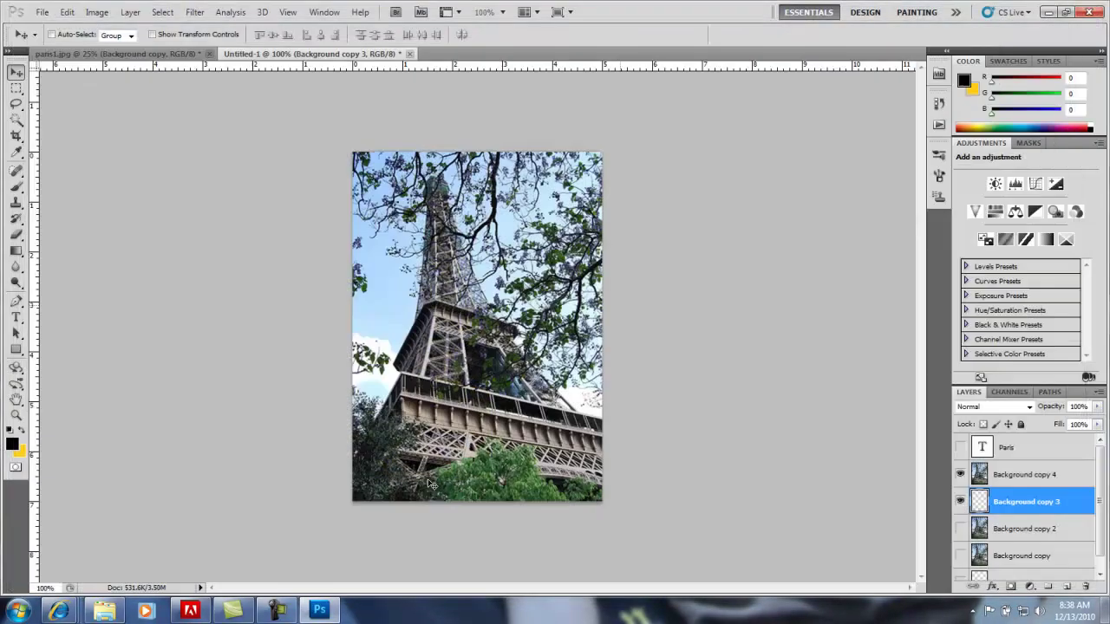
{"action": "left_click", "coordinate": [959, 503]}
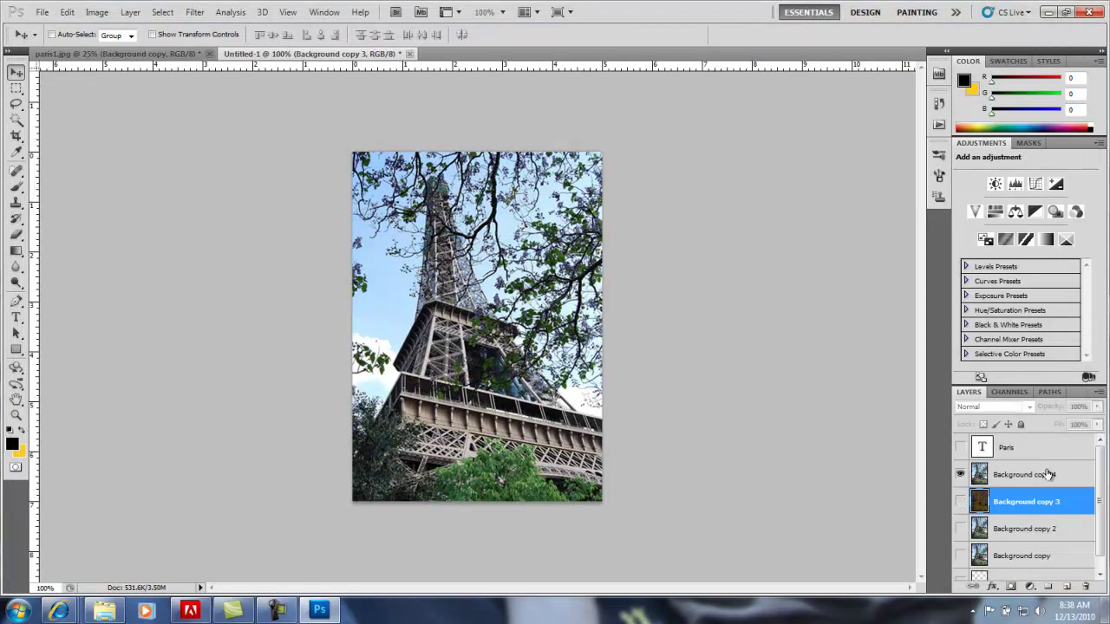
{"action": "left_click", "coordinate": [1025, 485]}
Preview the Sketch Photocopy filter with Detail 11 on Background copy 4, then cancel
{"action": "left_click", "coordinate": [194, 11]}
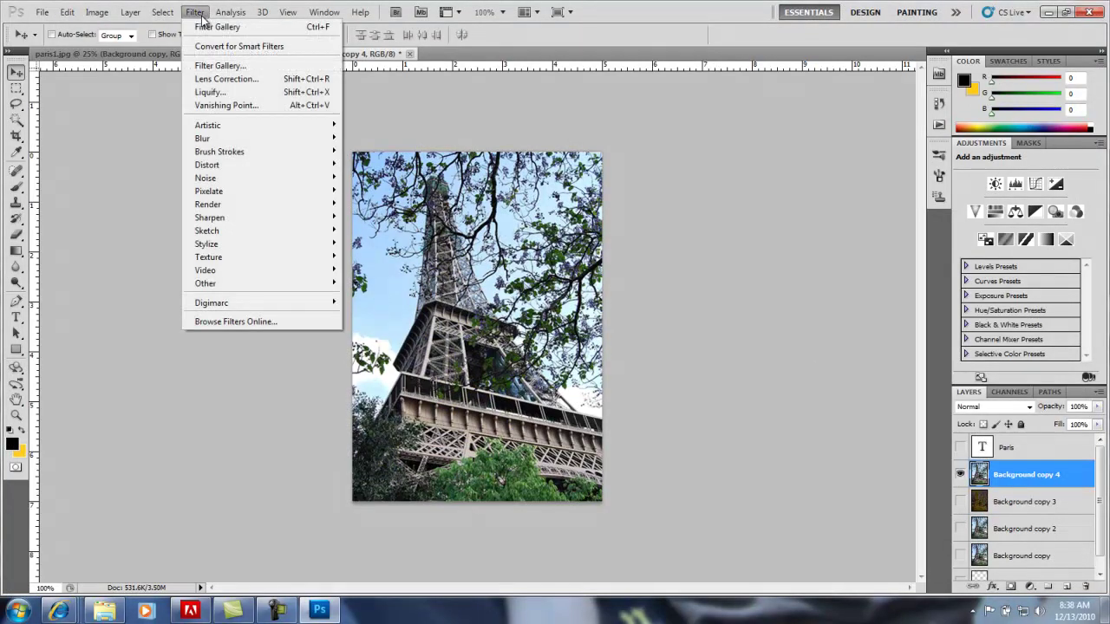
{"action": "left_click", "coordinate": [198, 67]}
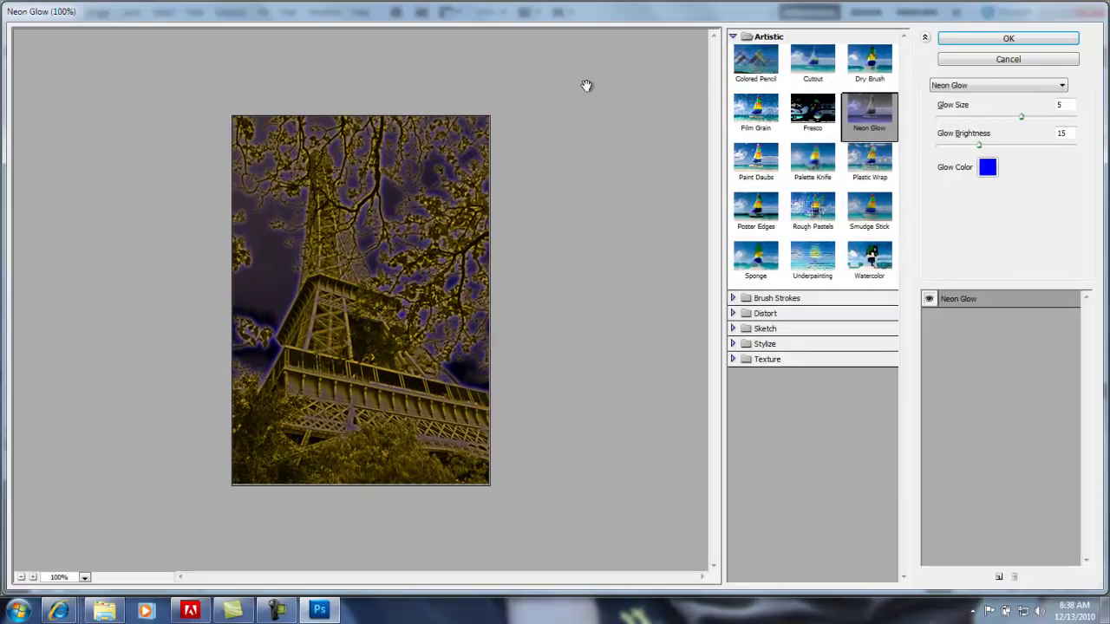
{"action": "left_click", "coordinate": [733, 36]}
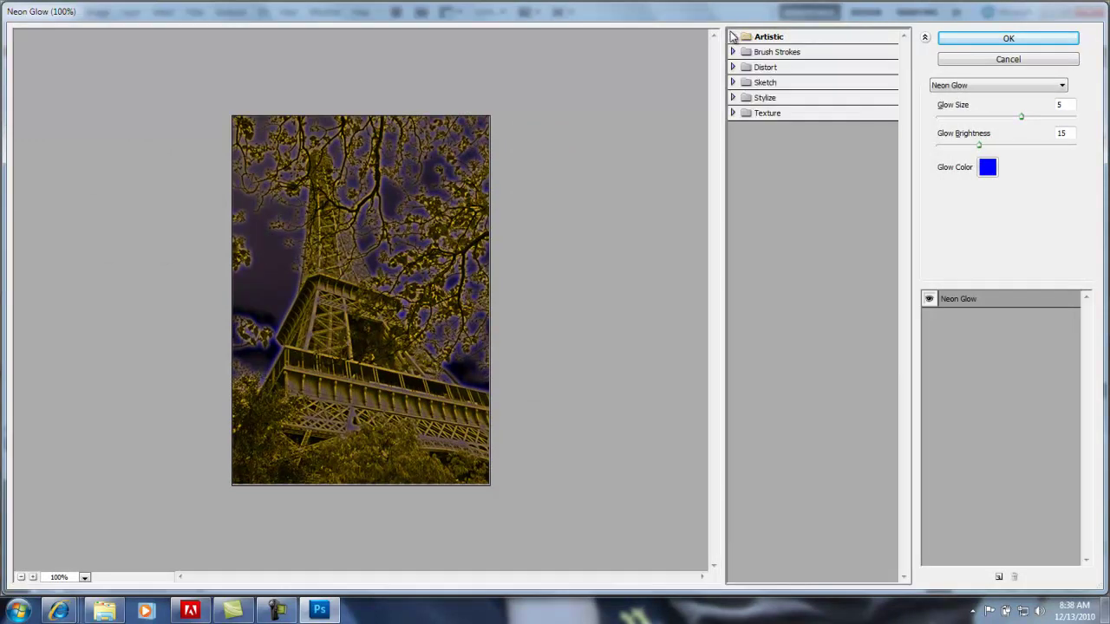
{"action": "left_click", "coordinate": [732, 97]}
{"action": "left_click", "coordinate": [733, 97]}
{"action": "left_click", "coordinate": [732, 81]}
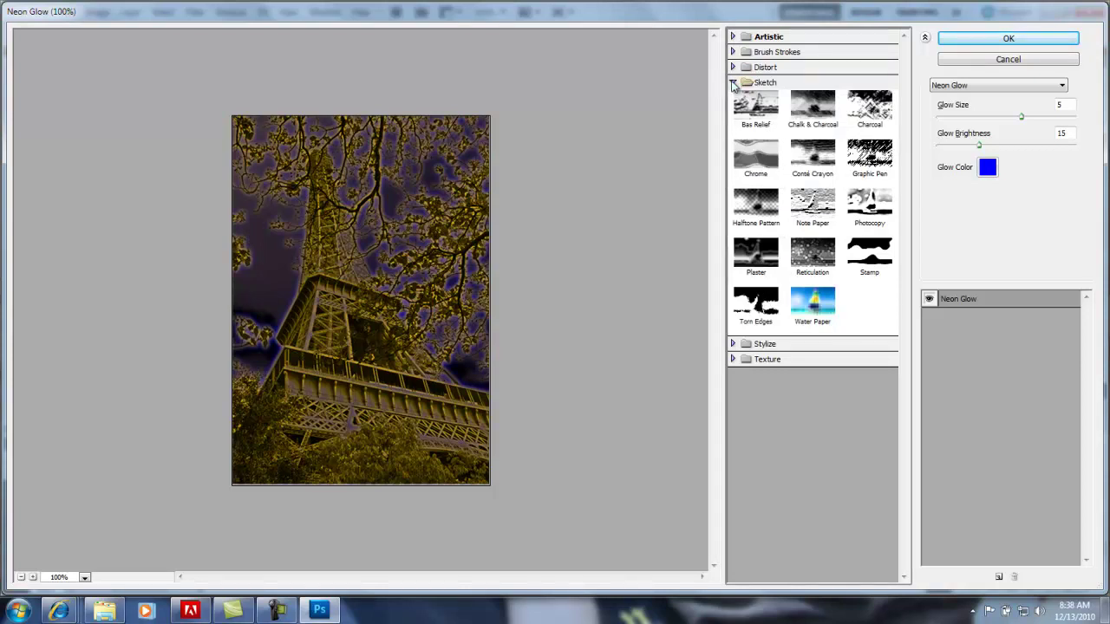
{"action": "left_click", "coordinate": [875, 212]}
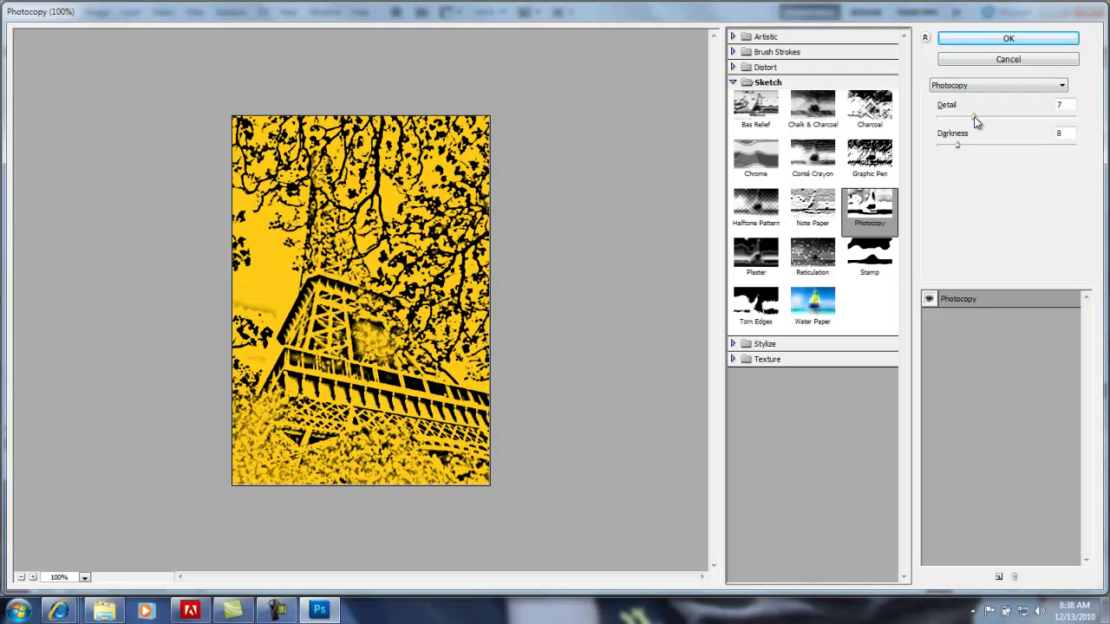
{"action": "left_click_drag", "start_coordinate": [976, 121], "coordinate": [997, 124]}
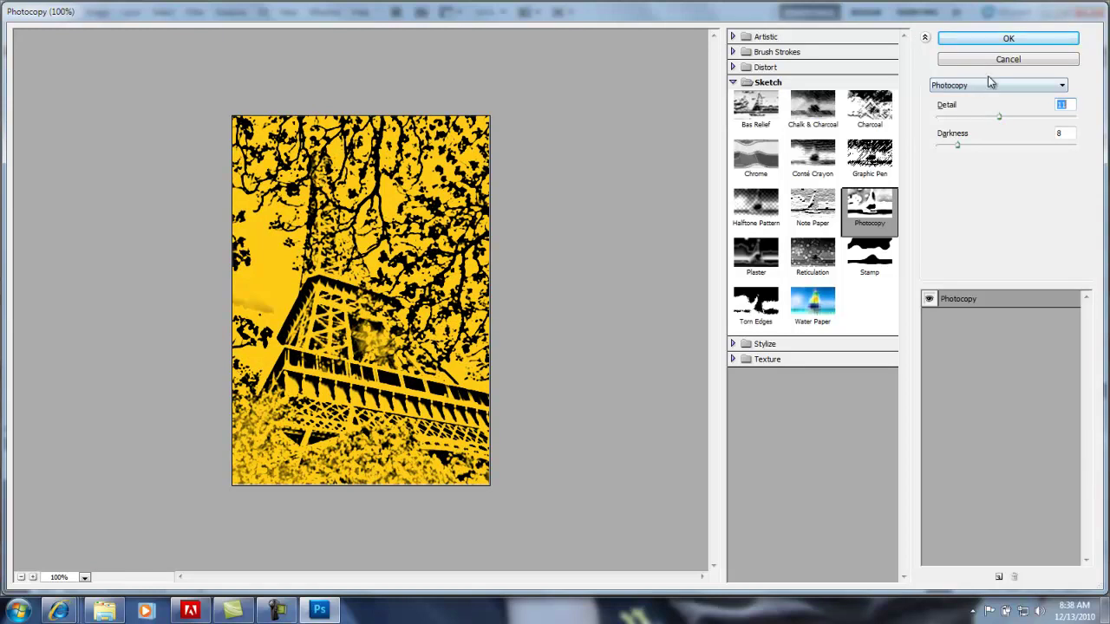
{"action": "left_click", "coordinate": [1002, 60]}
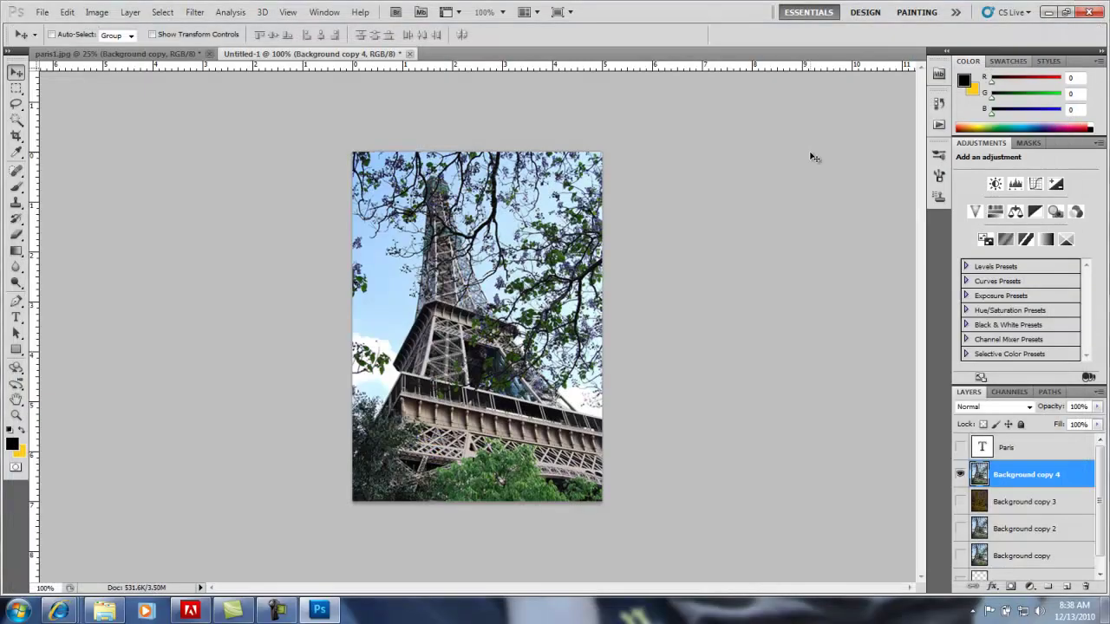
Set the foreground colour to white (ffffff) and the background colour to black
{"action": "left_click", "coordinate": [13, 445]}
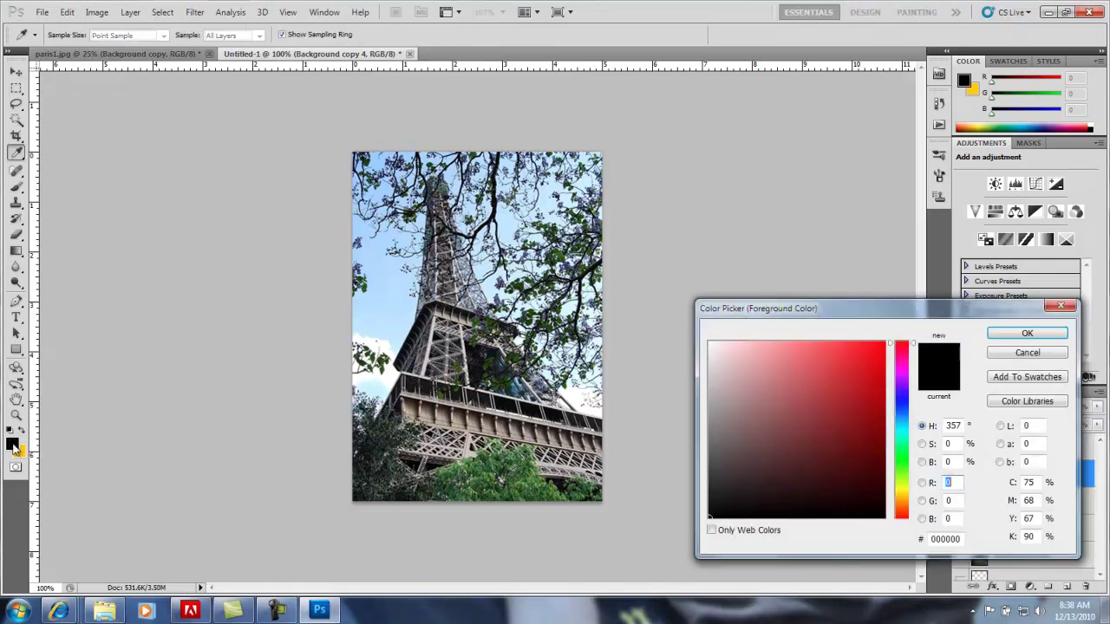
{"action": "left_click", "coordinate": [708, 341]}
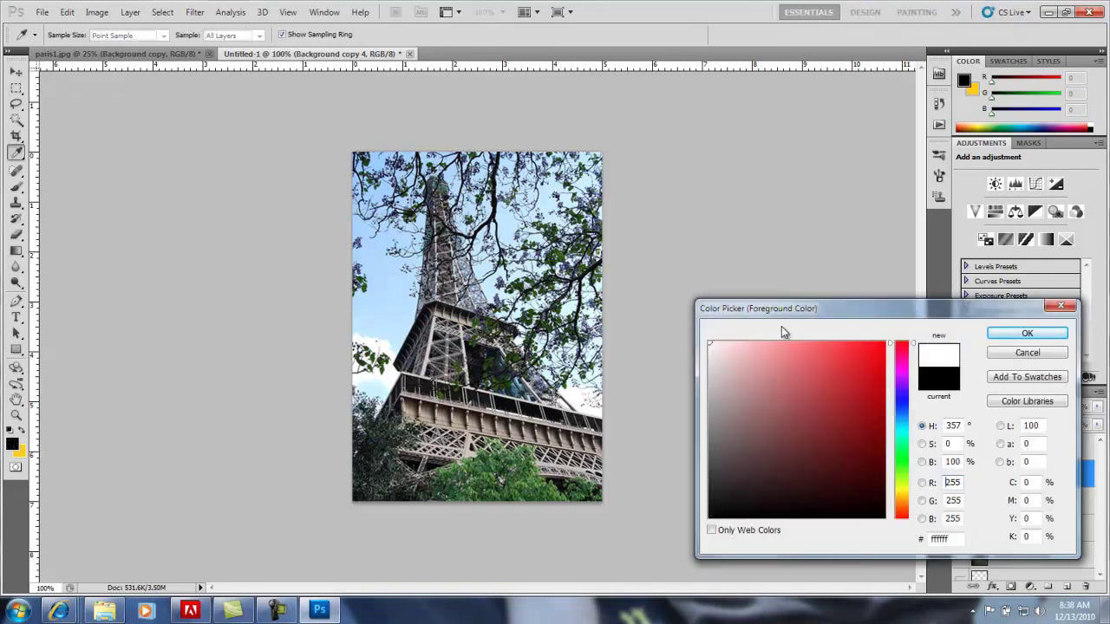
{"action": "left_click", "coordinate": [1023, 334]}
{"action": "left_click", "coordinate": [19, 451]}
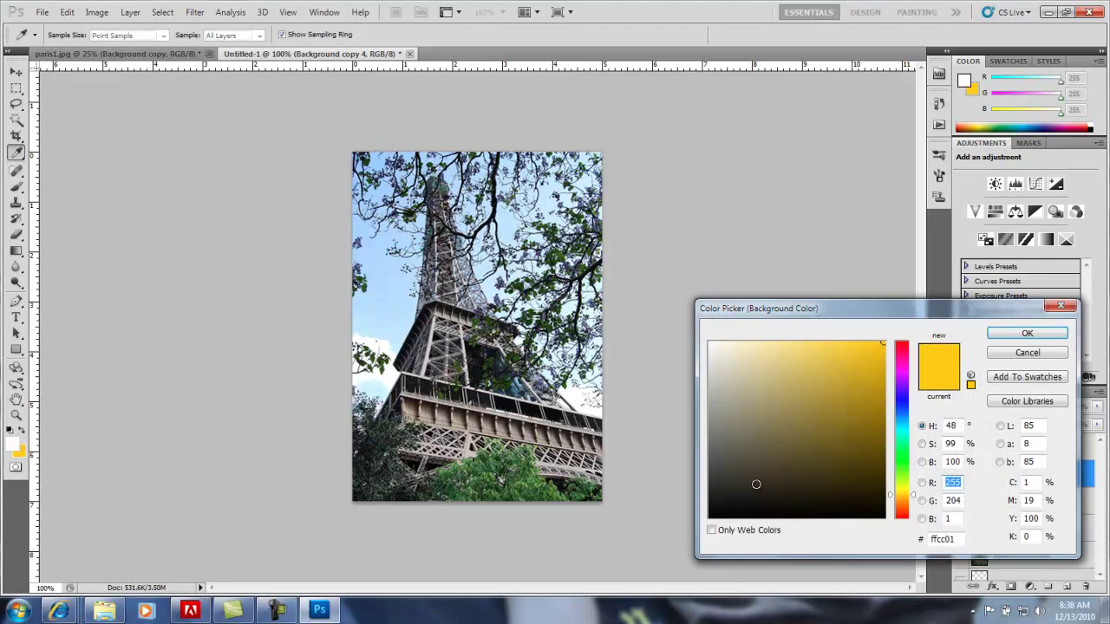
{"action": "left_click", "coordinate": [709, 518]}
{"action": "left_click", "coordinate": [1026, 334]}
Switch to the Move tool and preview Photocopy with higher detail on Background copy 4
{"action": "key", "text": "v"}
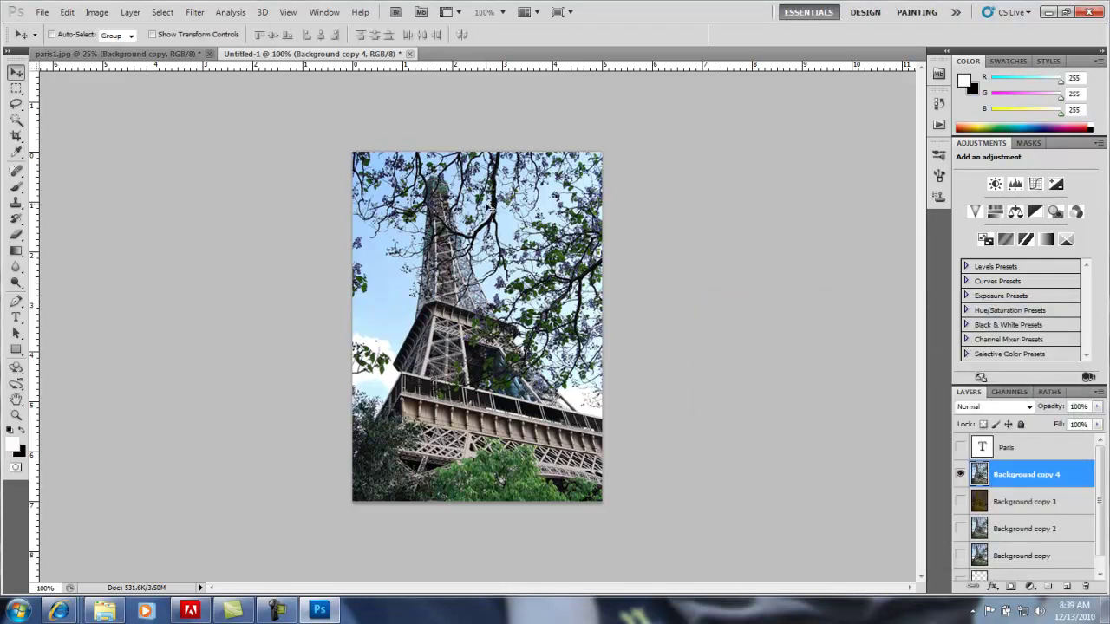
{"action": "left_click", "coordinate": [195, 12]}
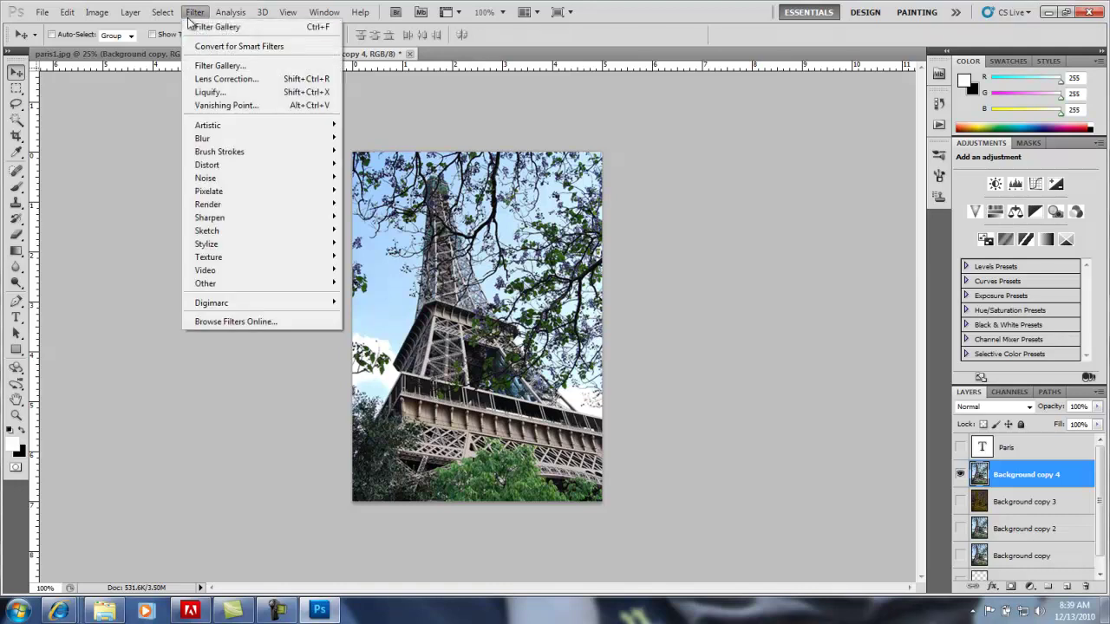
{"action": "left_click", "coordinate": [210, 68]}
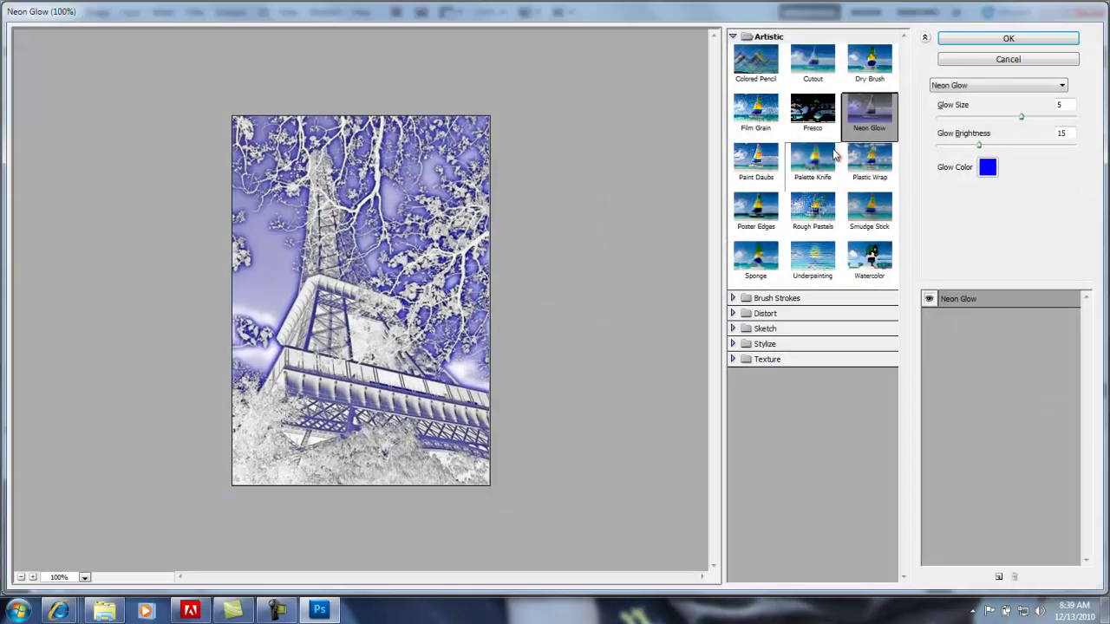
{"action": "left_click", "coordinate": [734, 36]}
{"action": "left_click", "coordinate": [733, 83]}
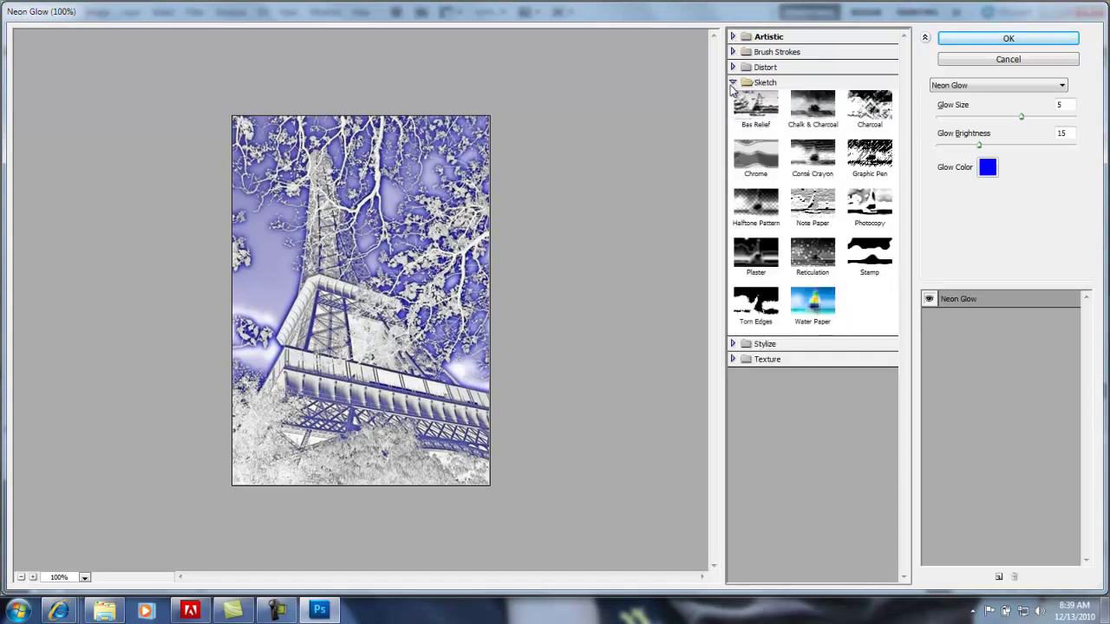
{"action": "left_click", "coordinate": [861, 206]}
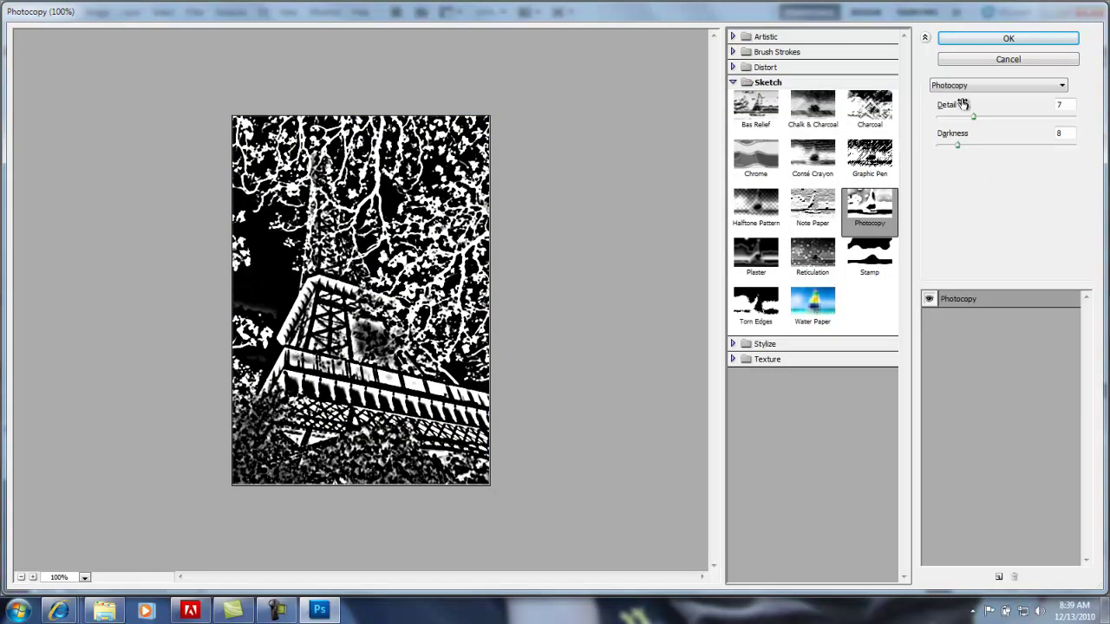
{"action": "left_click_drag", "start_coordinate": [973, 117], "coordinate": [1028, 114]}
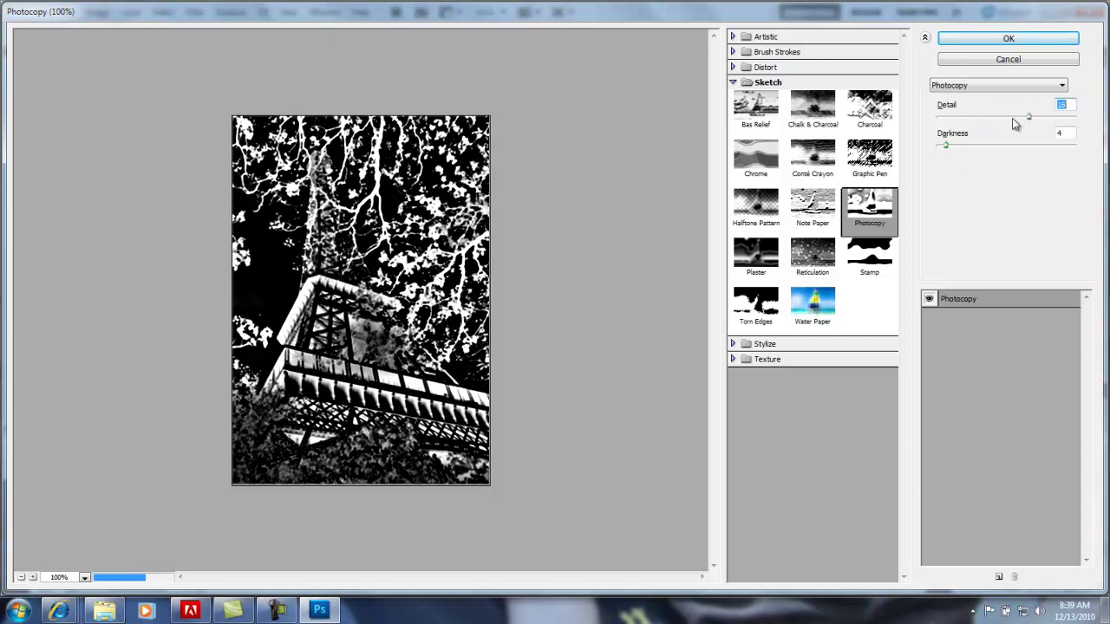
Preview the Sketch filters: Bas Relief, Chalk & Charcoal, Conté Crayon, Halftone Pattern, Plaster, Torn Edges, Water Paper, Reticulation
{"action": "left_click", "coordinate": [755, 106]}
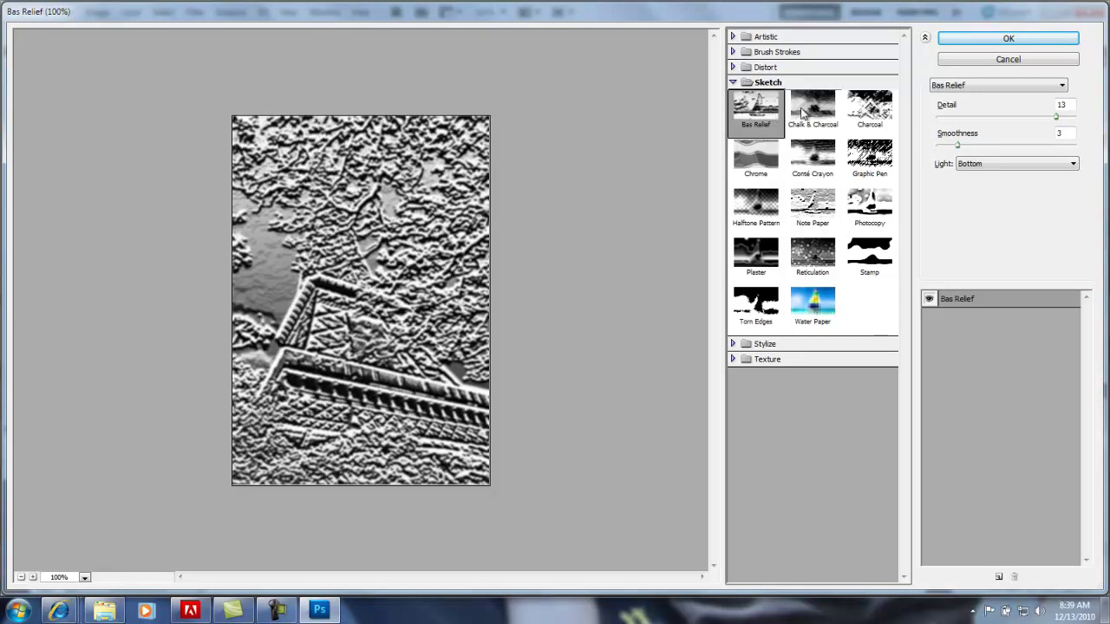
{"action": "left_click", "coordinate": [802, 111]}
{"action": "left_click", "coordinate": [812, 156]}
{"action": "left_click", "coordinate": [755, 205]}
{"action": "left_click", "coordinate": [755, 253]}
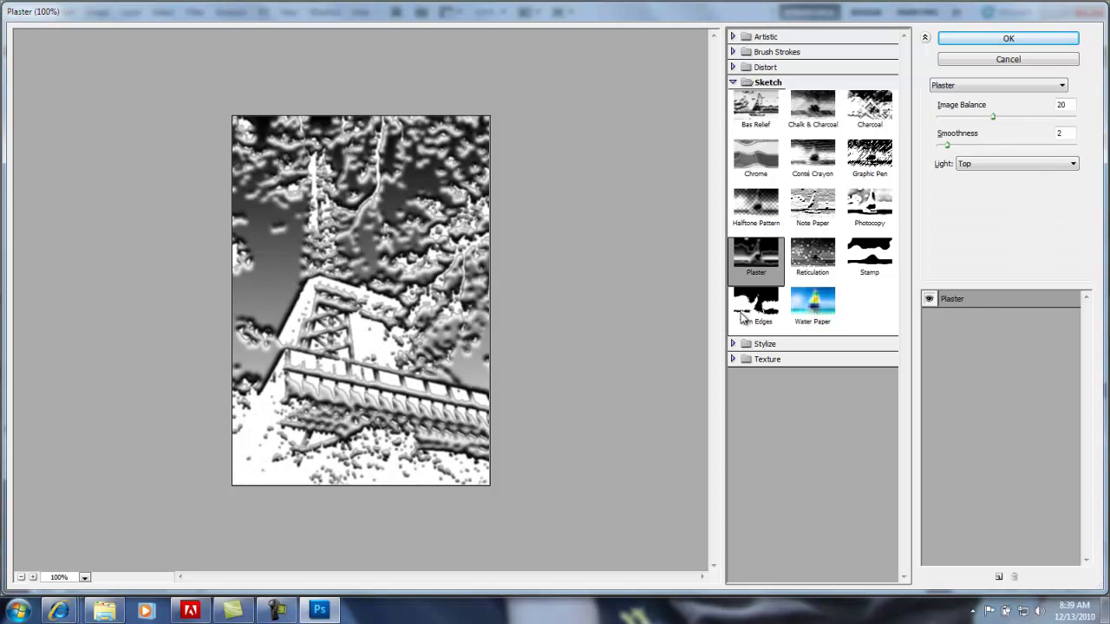
{"action": "left_click", "coordinate": [745, 312]}
{"action": "left_click", "coordinate": [813, 303]}
{"action": "left_click", "coordinate": [814, 256]}
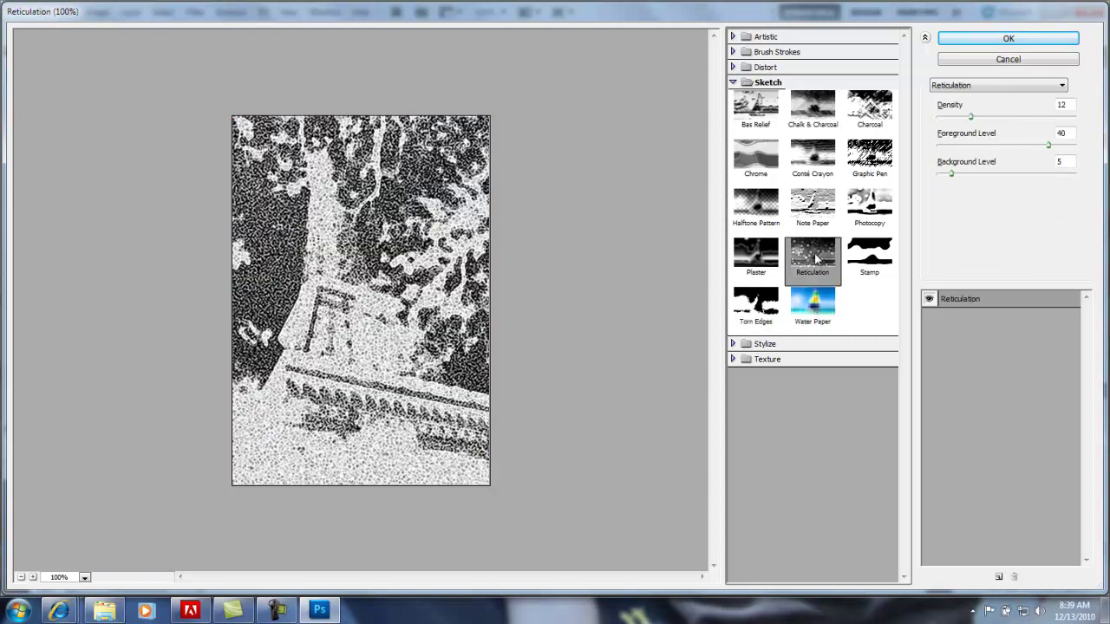
{"action": "left_click", "coordinate": [735, 82]}
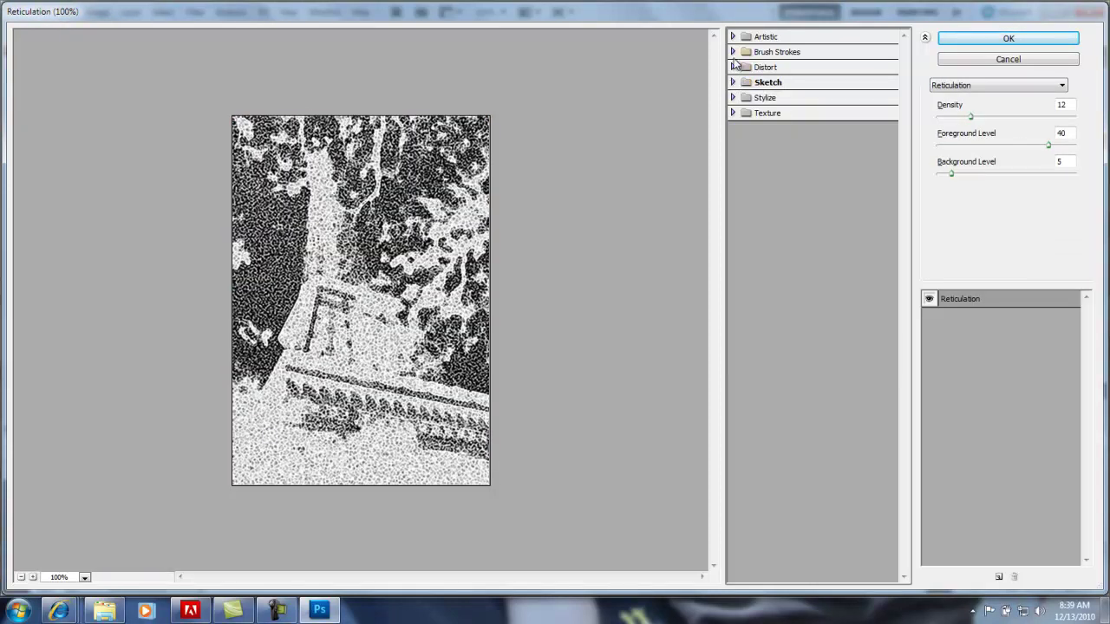
Preview the Brush Strokes filters Ink Outlines, Crosshatch, Spatter and Sprayed Strokes
{"action": "left_click", "coordinate": [733, 52]}
{"action": "left_click", "coordinate": [813, 126]}
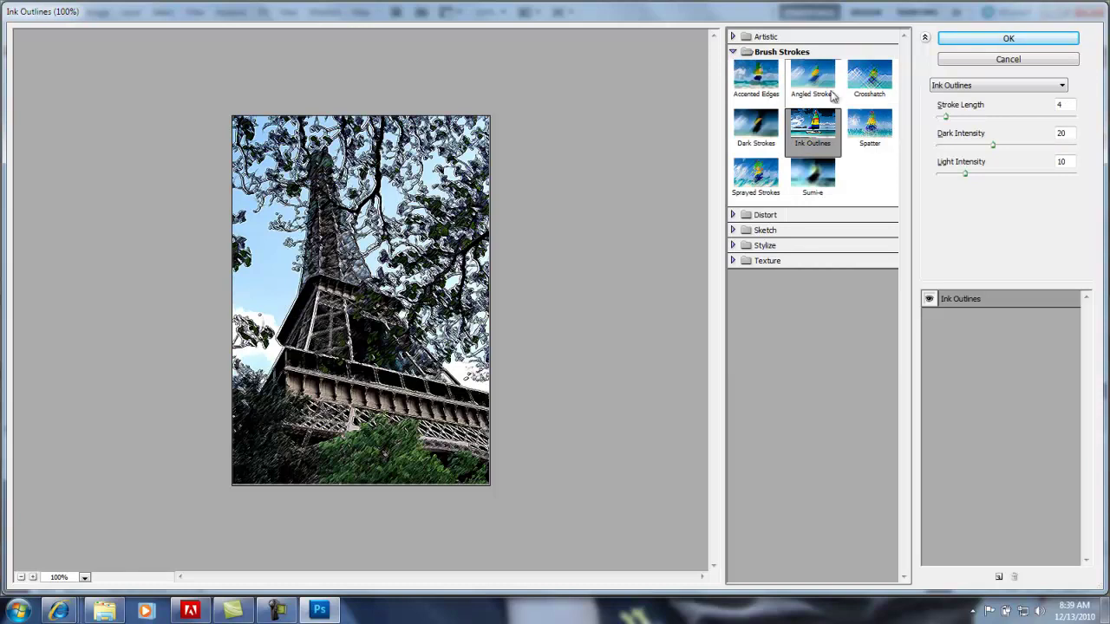
{"action": "left_click", "coordinate": [868, 80]}
{"action": "left_click", "coordinate": [869, 126]}
{"action": "left_click", "coordinate": [756, 192]}
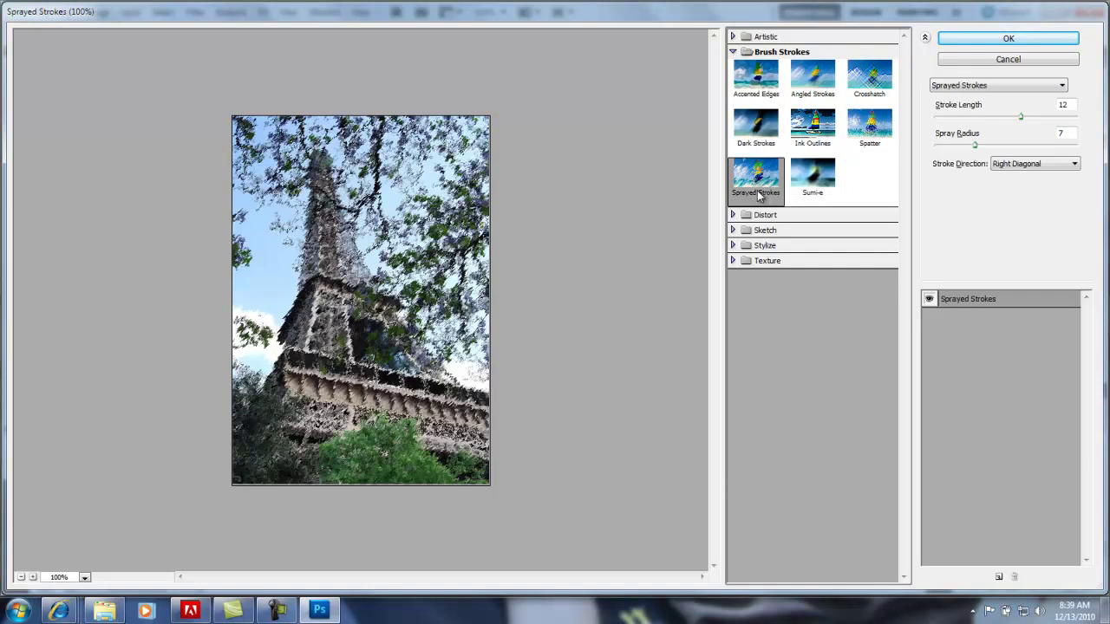
{"action": "left_click", "coordinate": [733, 52]}
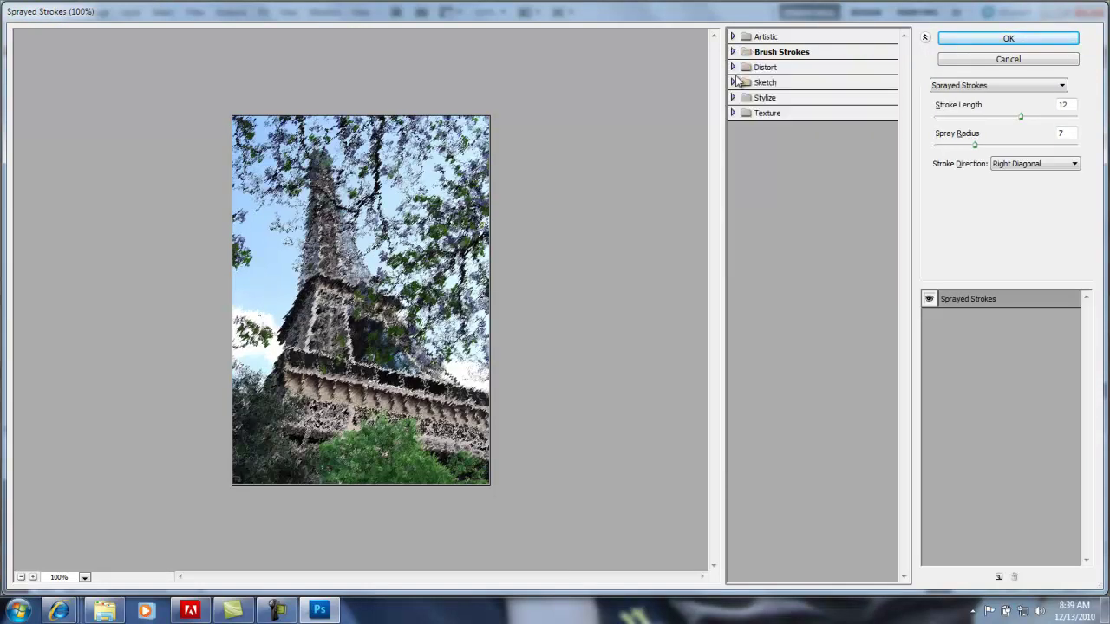
Try the Texture filters, shrinking Stained Glass cells and thinning borders to 1, then previewing Grain
{"action": "left_click", "coordinate": [733, 112]}
{"action": "left_click", "coordinate": [819, 193]}
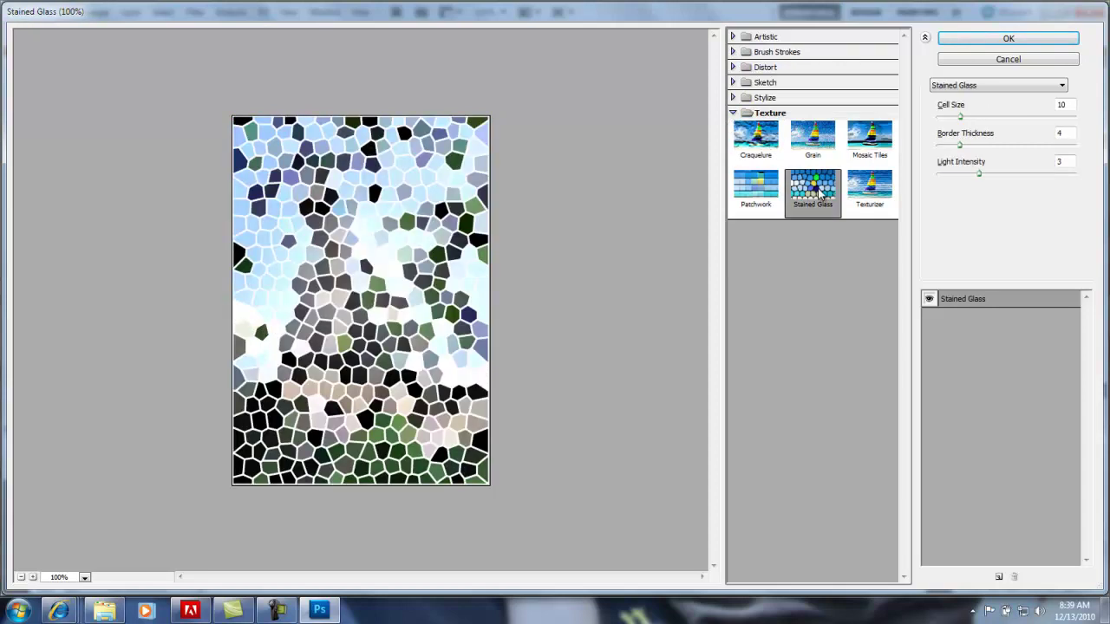
{"action": "left_click", "coordinate": [768, 201]}
{"action": "left_click", "coordinate": [758, 149]}
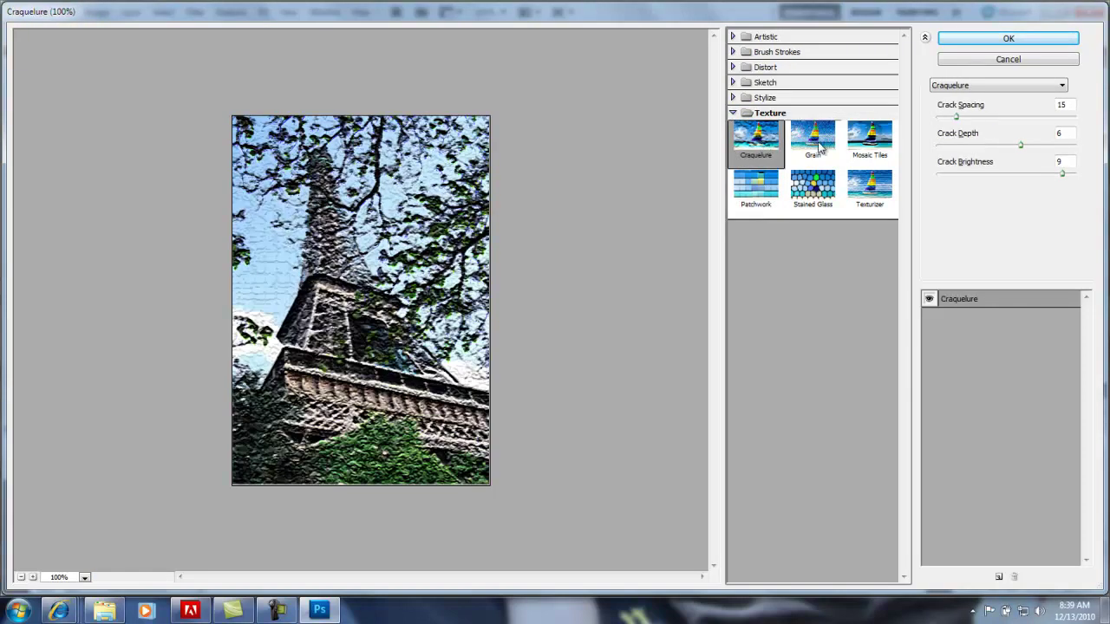
{"action": "left_click", "coordinate": [827, 182]}
{"action": "mouse_move", "coordinate": [962, 117]}
{"action": "left_mouse_down"}
{"action": "mouse_move", "coordinate": [1000, 110]}
{"action": "mouse_move", "coordinate": [934, 128]}
{"action": "mouse_move", "coordinate": [950, 128]}
{"action": "left_mouse_up"}
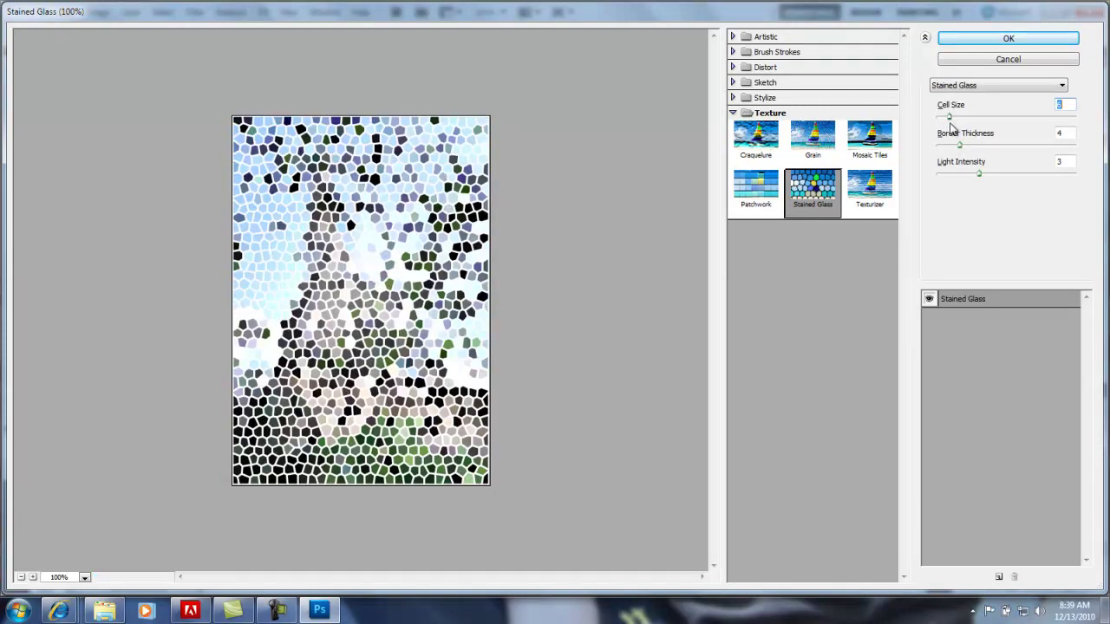
{"action": "left_click_drag", "start_coordinate": [962, 152], "coordinate": [945, 187]}
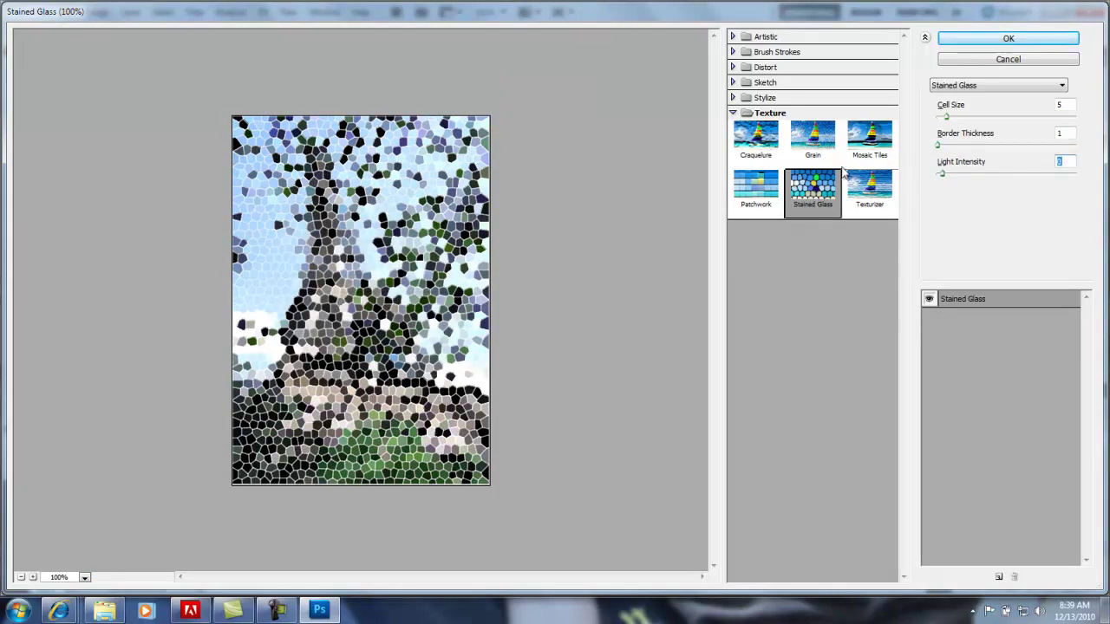
{"action": "left_click", "coordinate": [808, 135]}
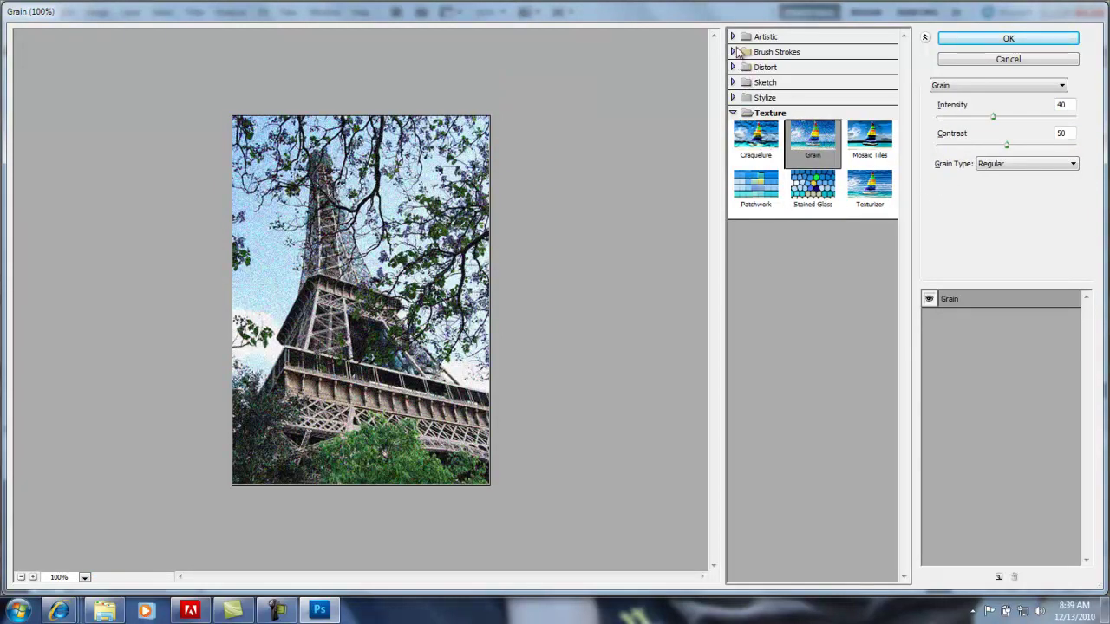
Apply Artistic Poster Edges with thickness 2, intensity 1 and posterization 4 to Background copy 4
{"action": "left_click", "coordinate": [736, 38]}
{"action": "left_click", "coordinate": [745, 109]}
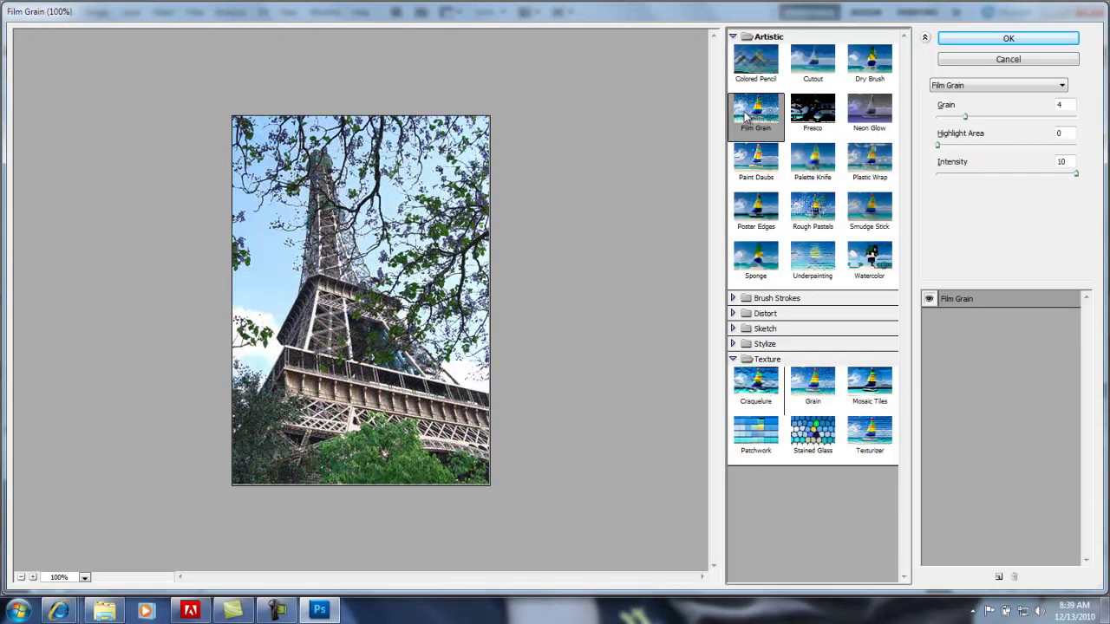
{"action": "left_click", "coordinate": [760, 161]}
{"action": "left_click", "coordinate": [764, 223]}
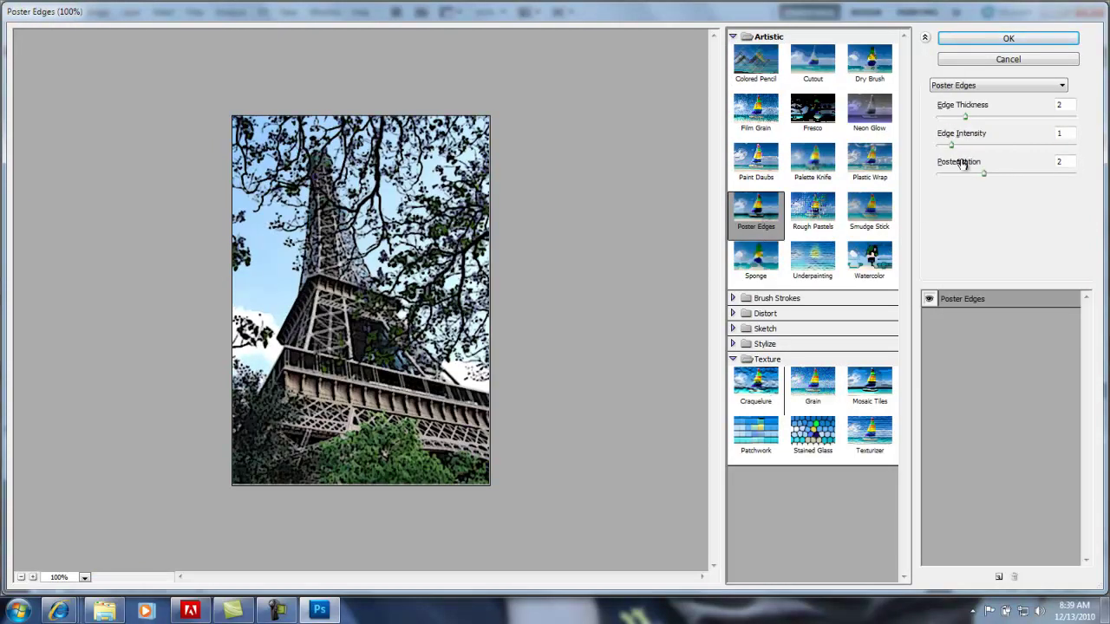
{"action": "left_click_drag", "start_coordinate": [981, 173], "coordinate": [1012, 173]}
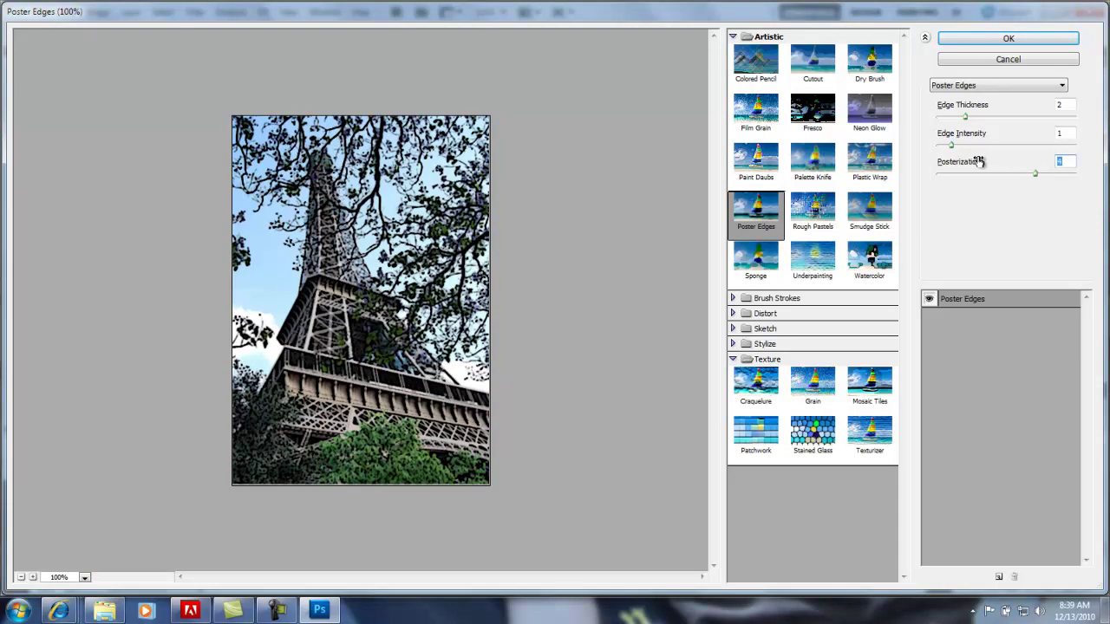
{"action": "left_click_drag", "start_coordinate": [951, 146], "coordinate": [987, 148]}
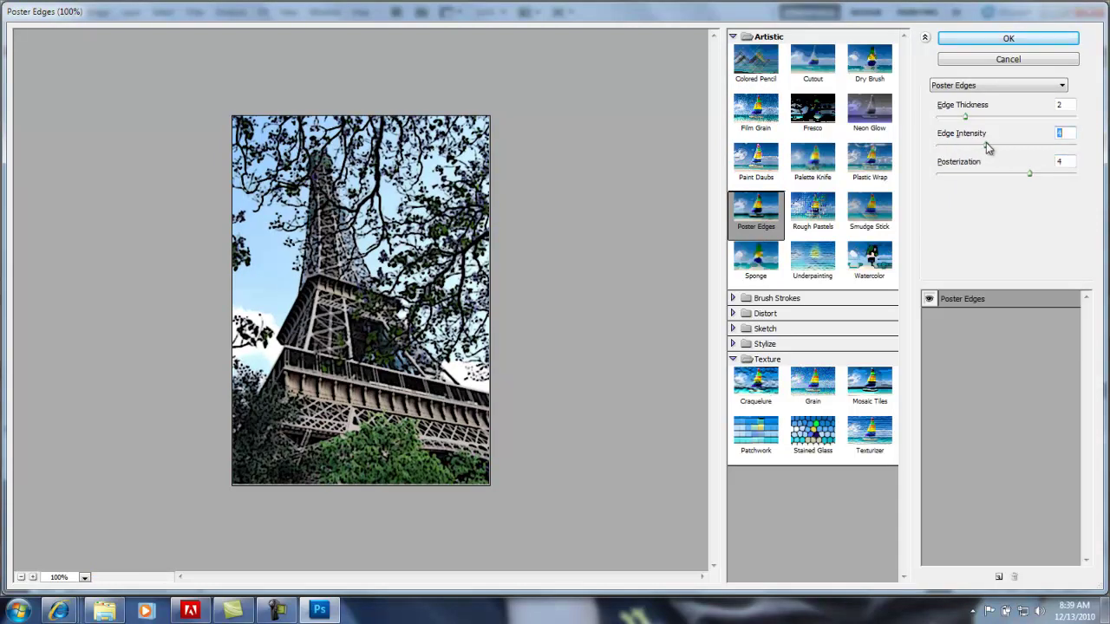
{"action": "left_click", "coordinate": [1002, 40]}
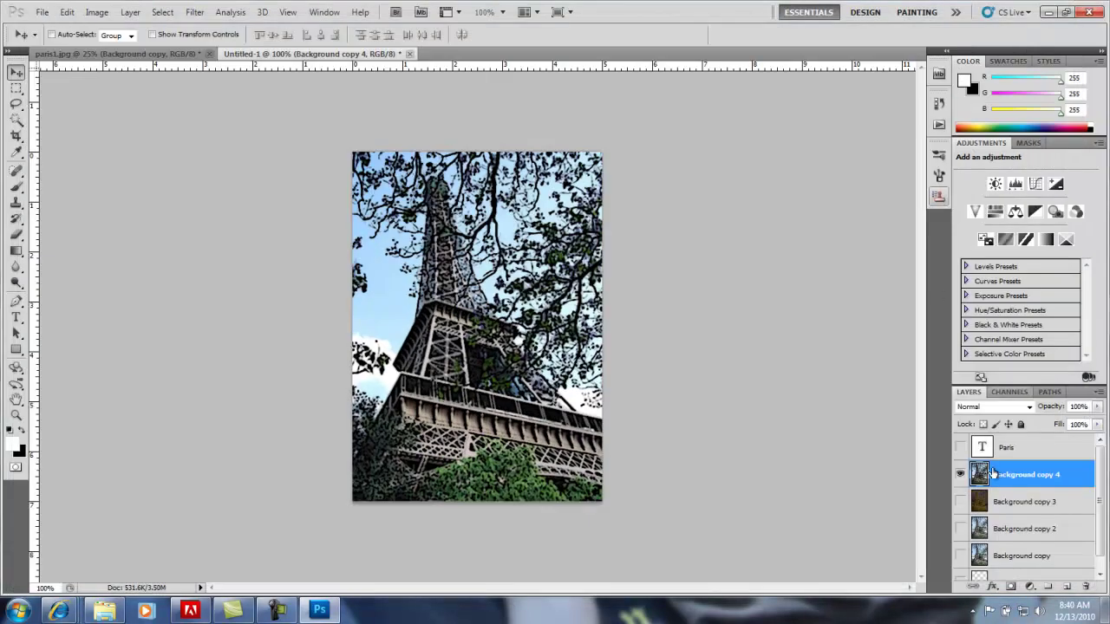
Hide the filtered copies 4, 3 and 2 so only the plain Background copy is visible
{"action": "left_click", "coordinate": [959, 474]}
{"action": "left_click", "coordinate": [959, 501]}
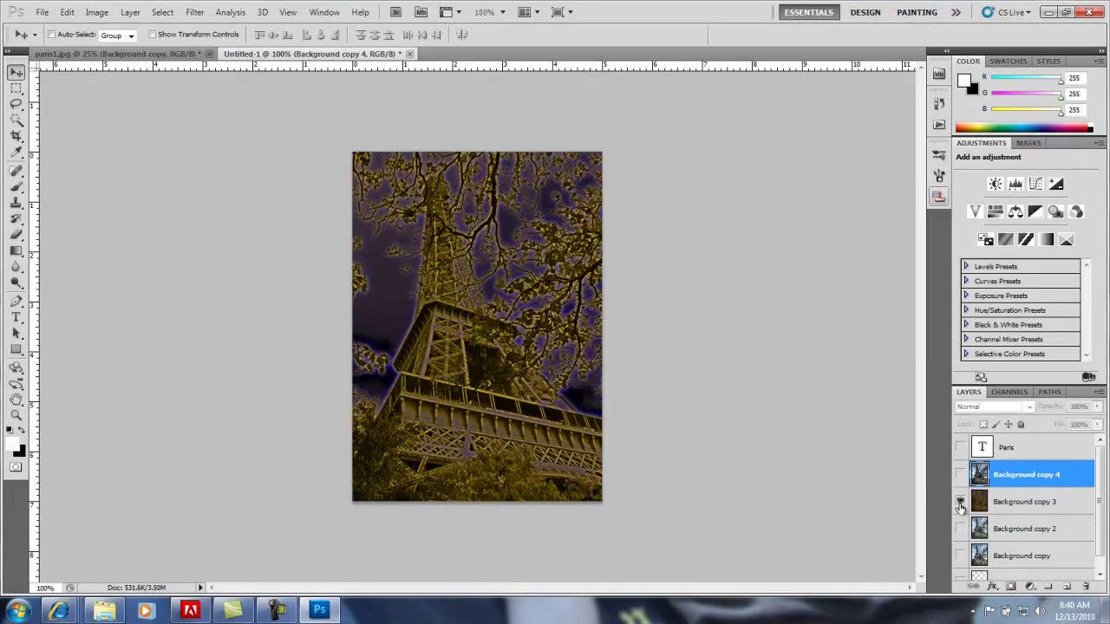
{"action": "left_click", "coordinate": [960, 501]}
{"action": "left_click", "coordinate": [959, 528]}
{"action": "left_click", "coordinate": [959, 529]}
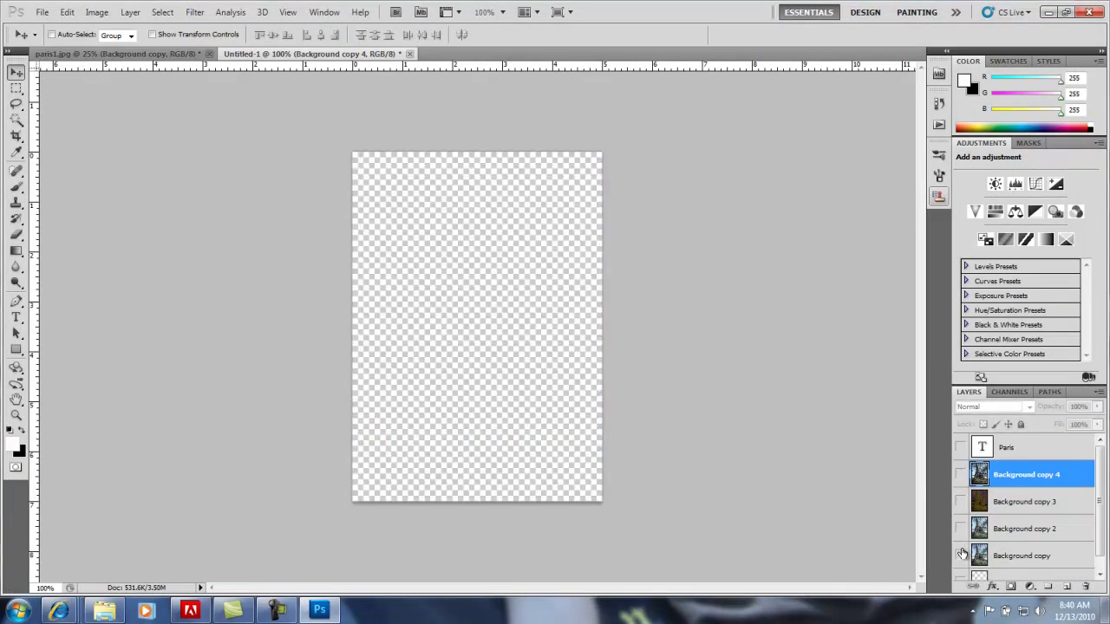
{"action": "left_click", "coordinate": [960, 555]}
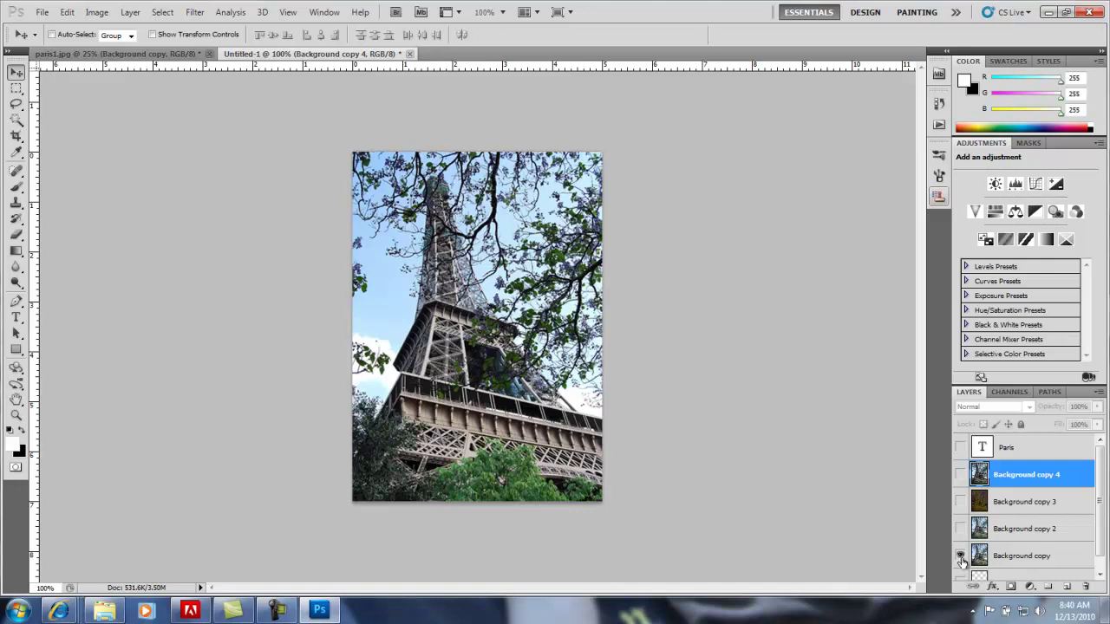